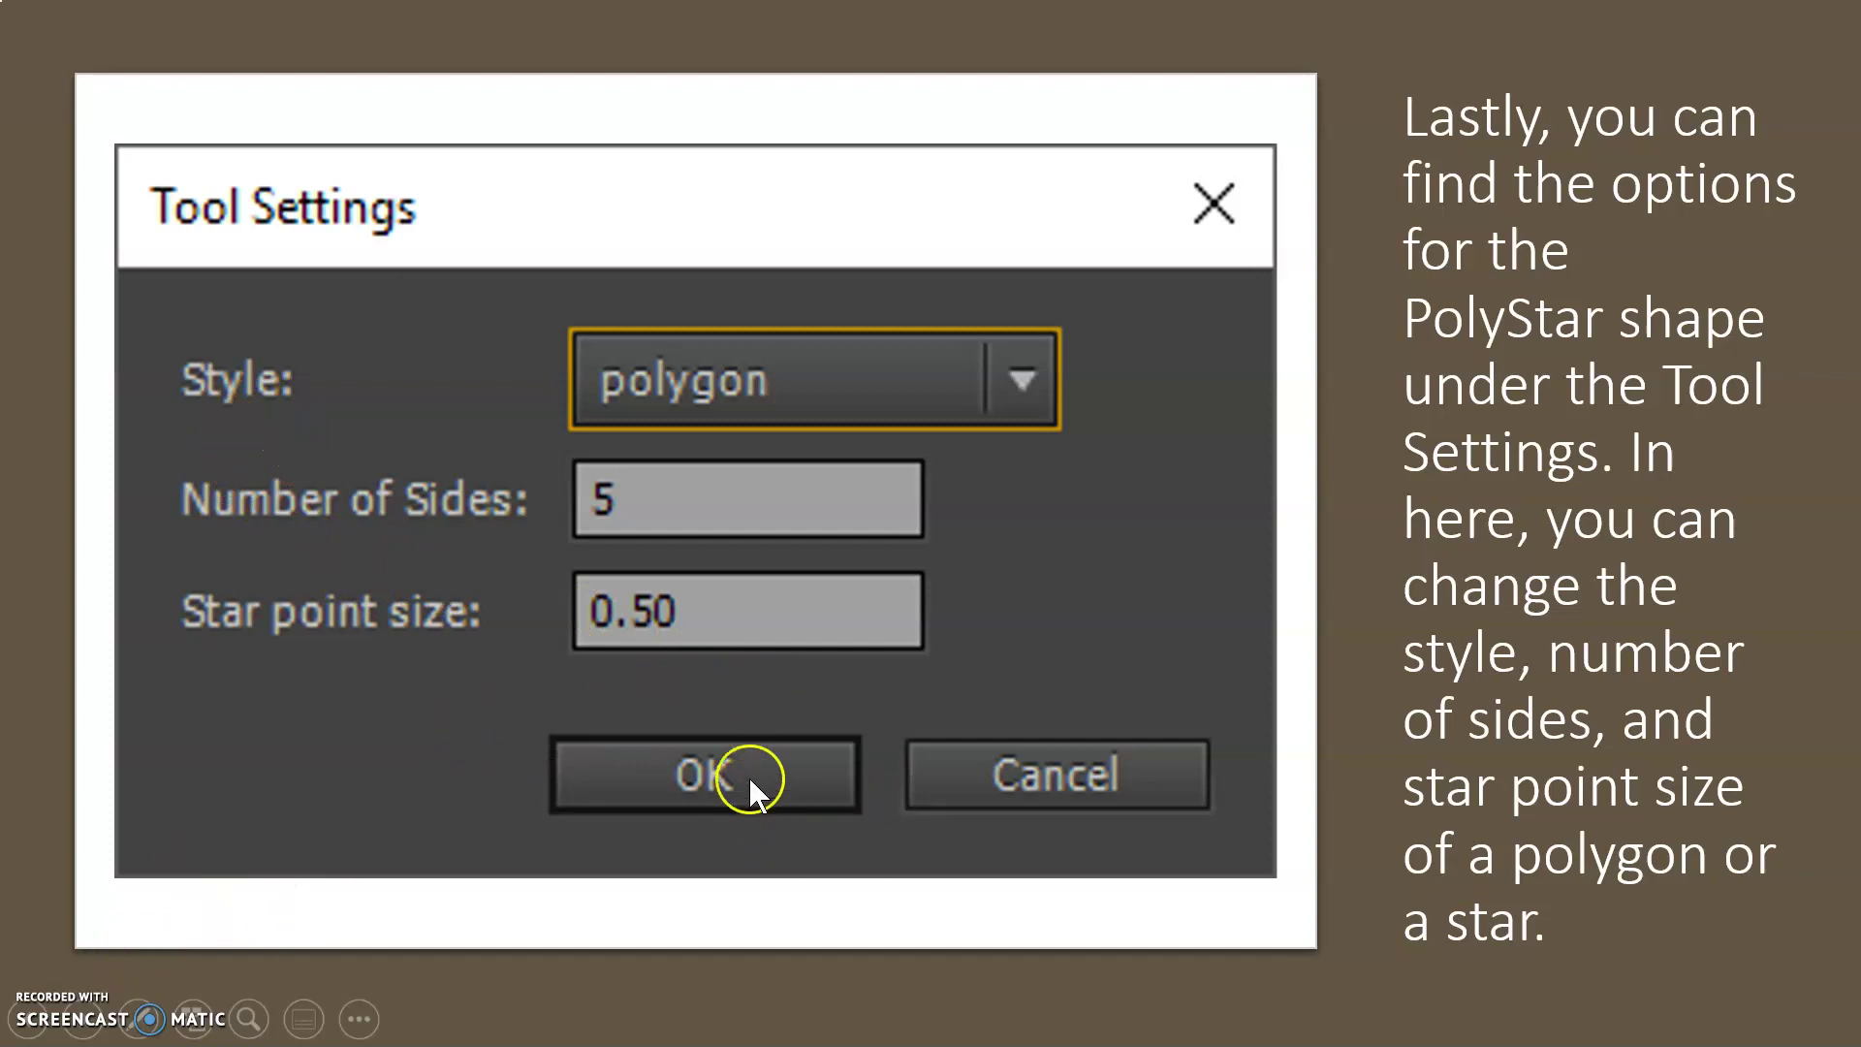
Advance to the final 'Let's Do This' slide and end the PowerPoint slideshow.
click(801, 768)
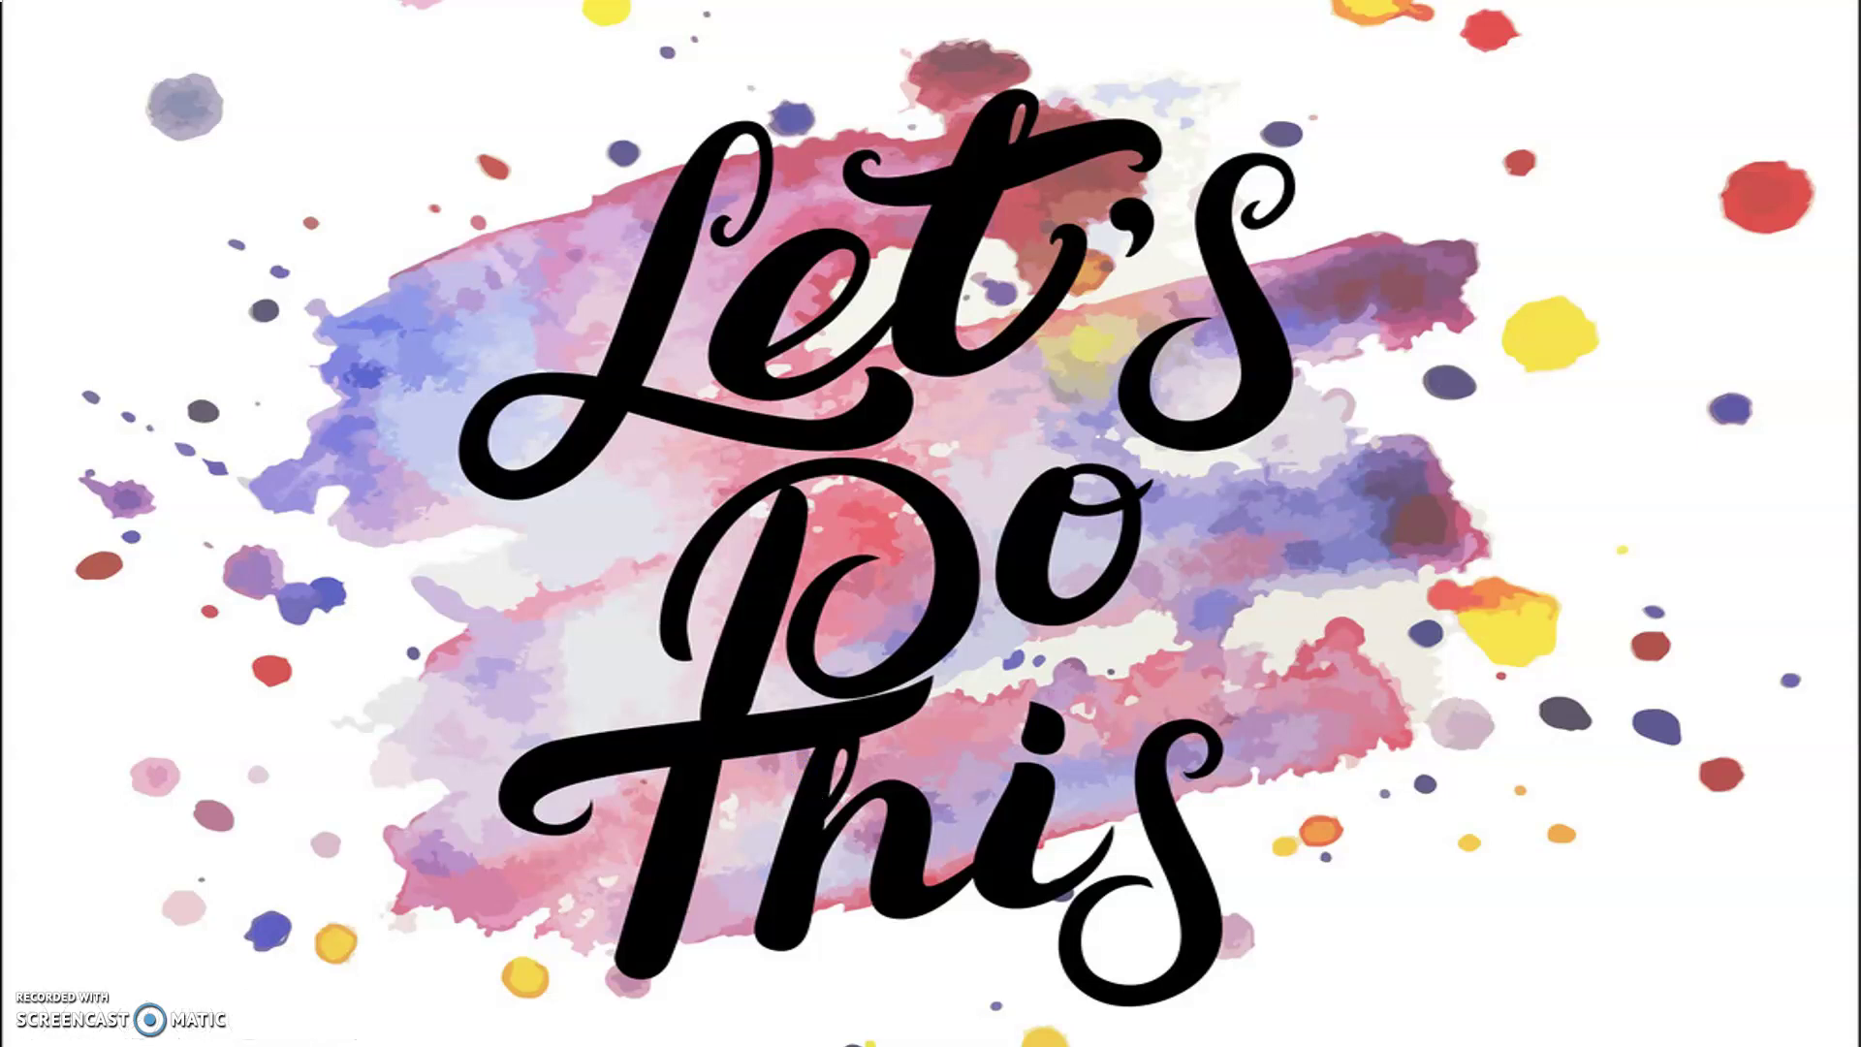
click(37, 981)
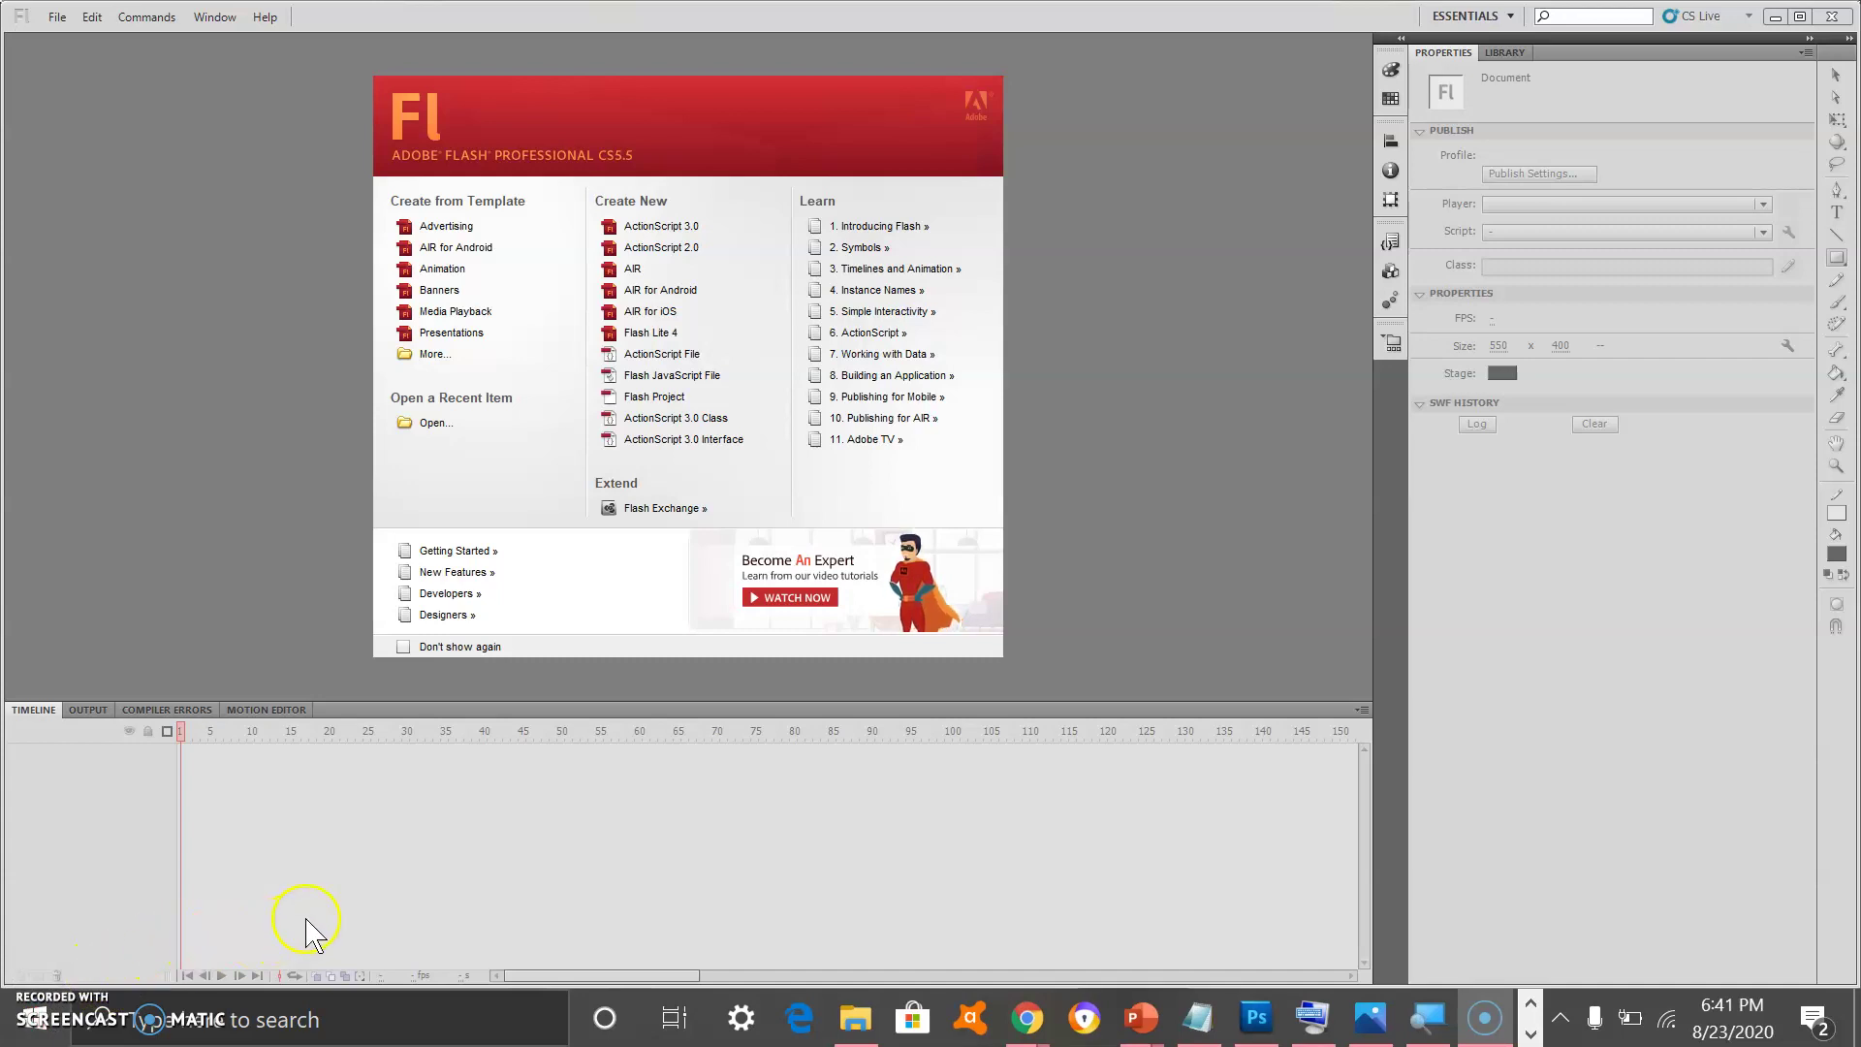
Create a new ActionScript 3.0 document, Untitled-2, from the Flash welcome screen.
click(1427, 1014)
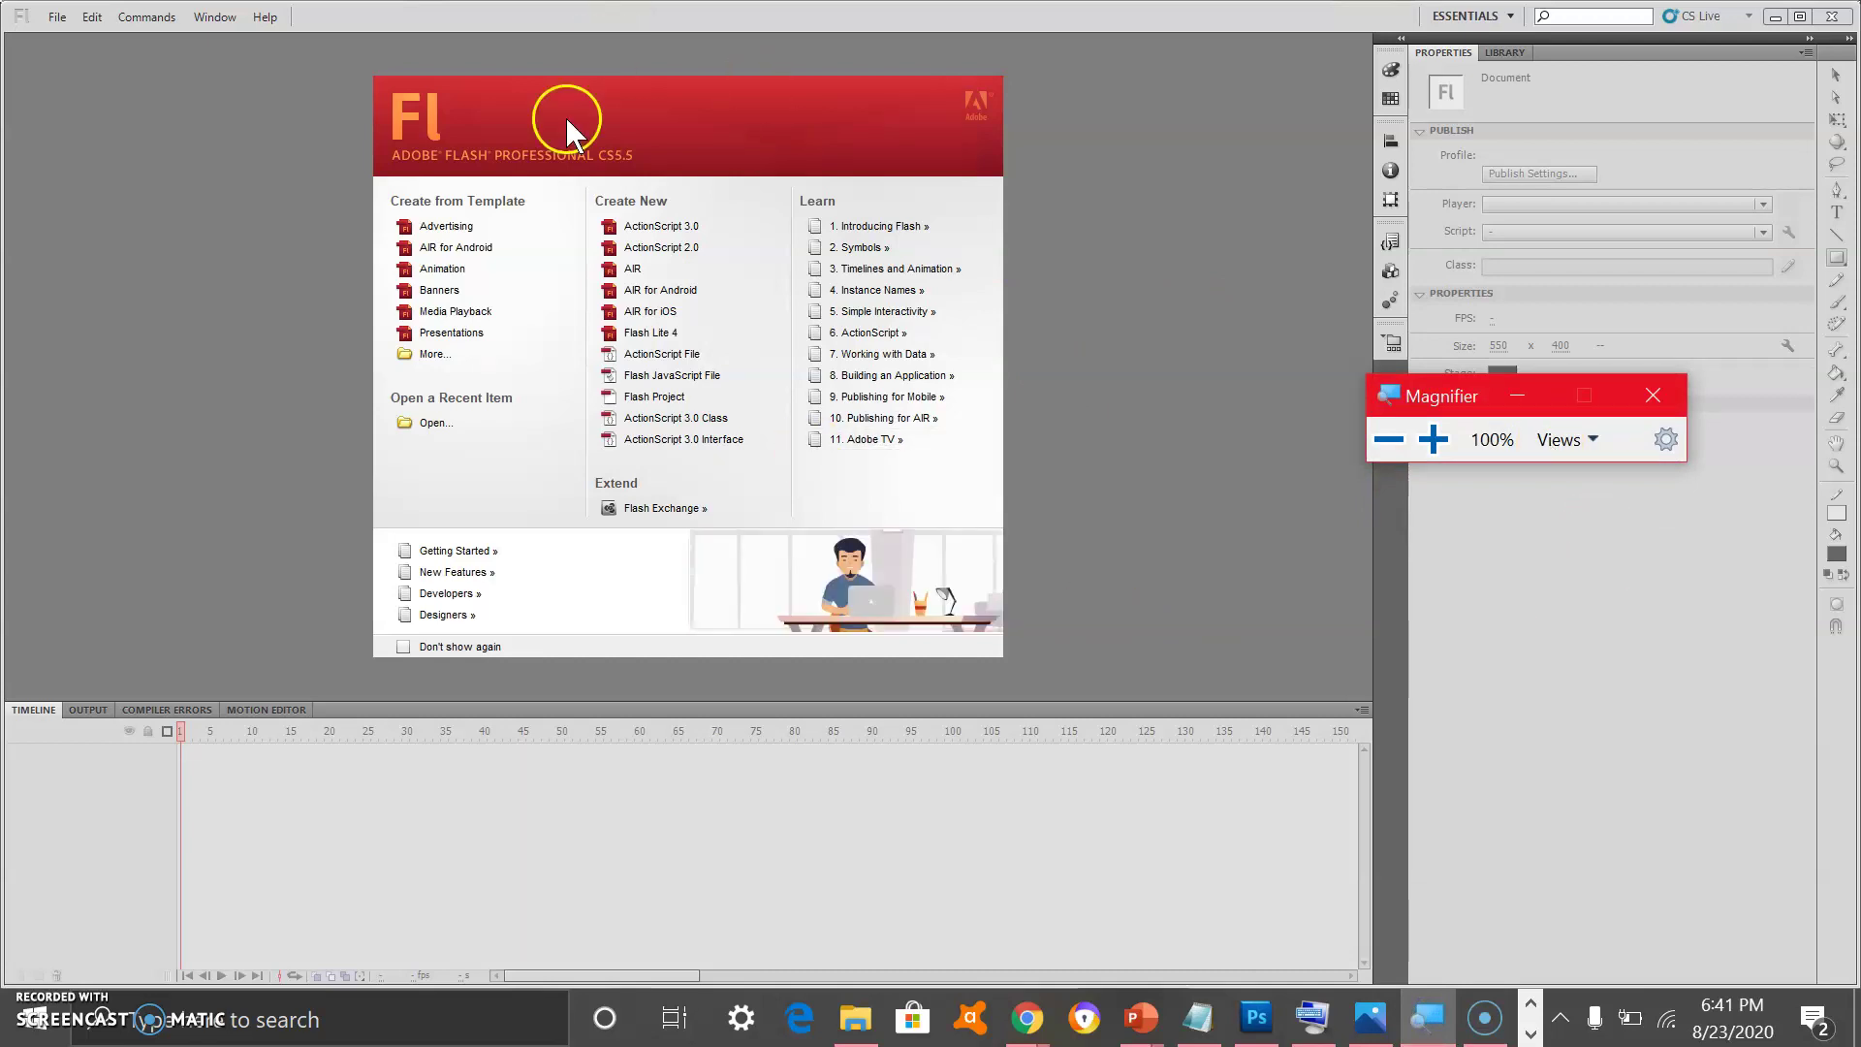
click(791, 325)
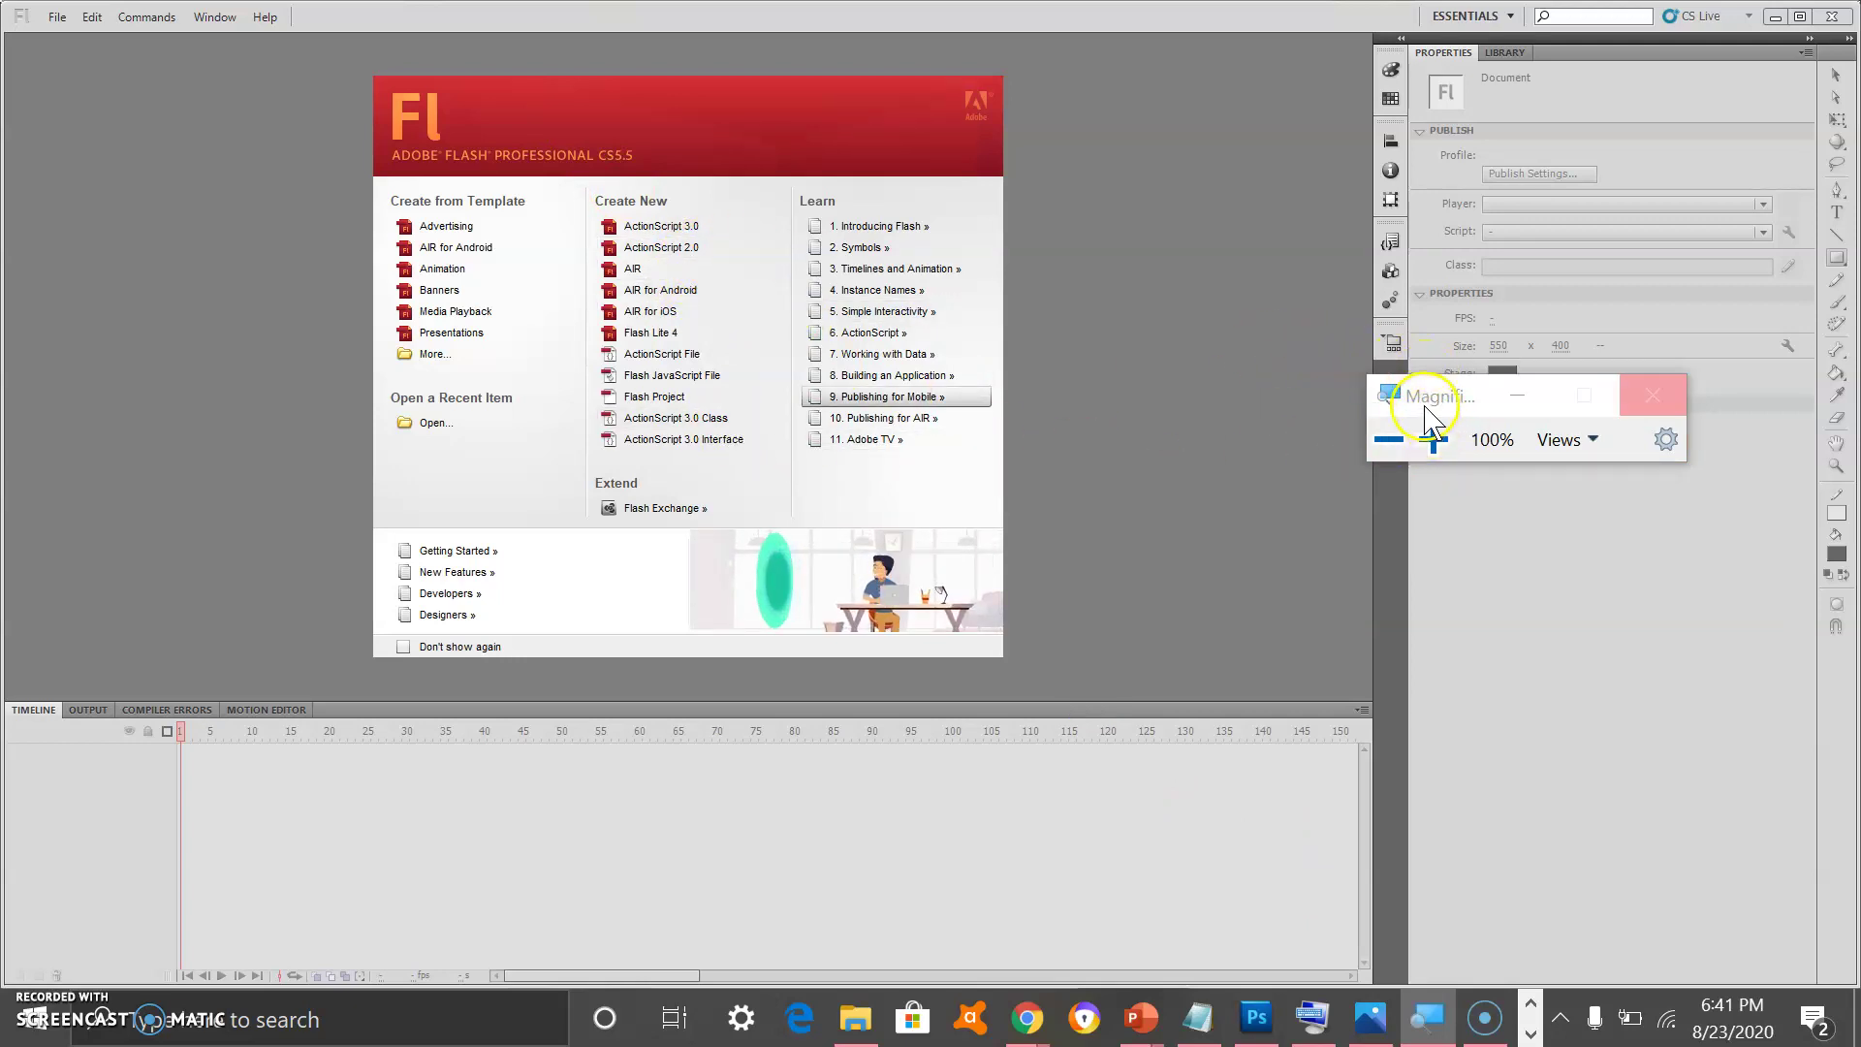
click(661, 227)
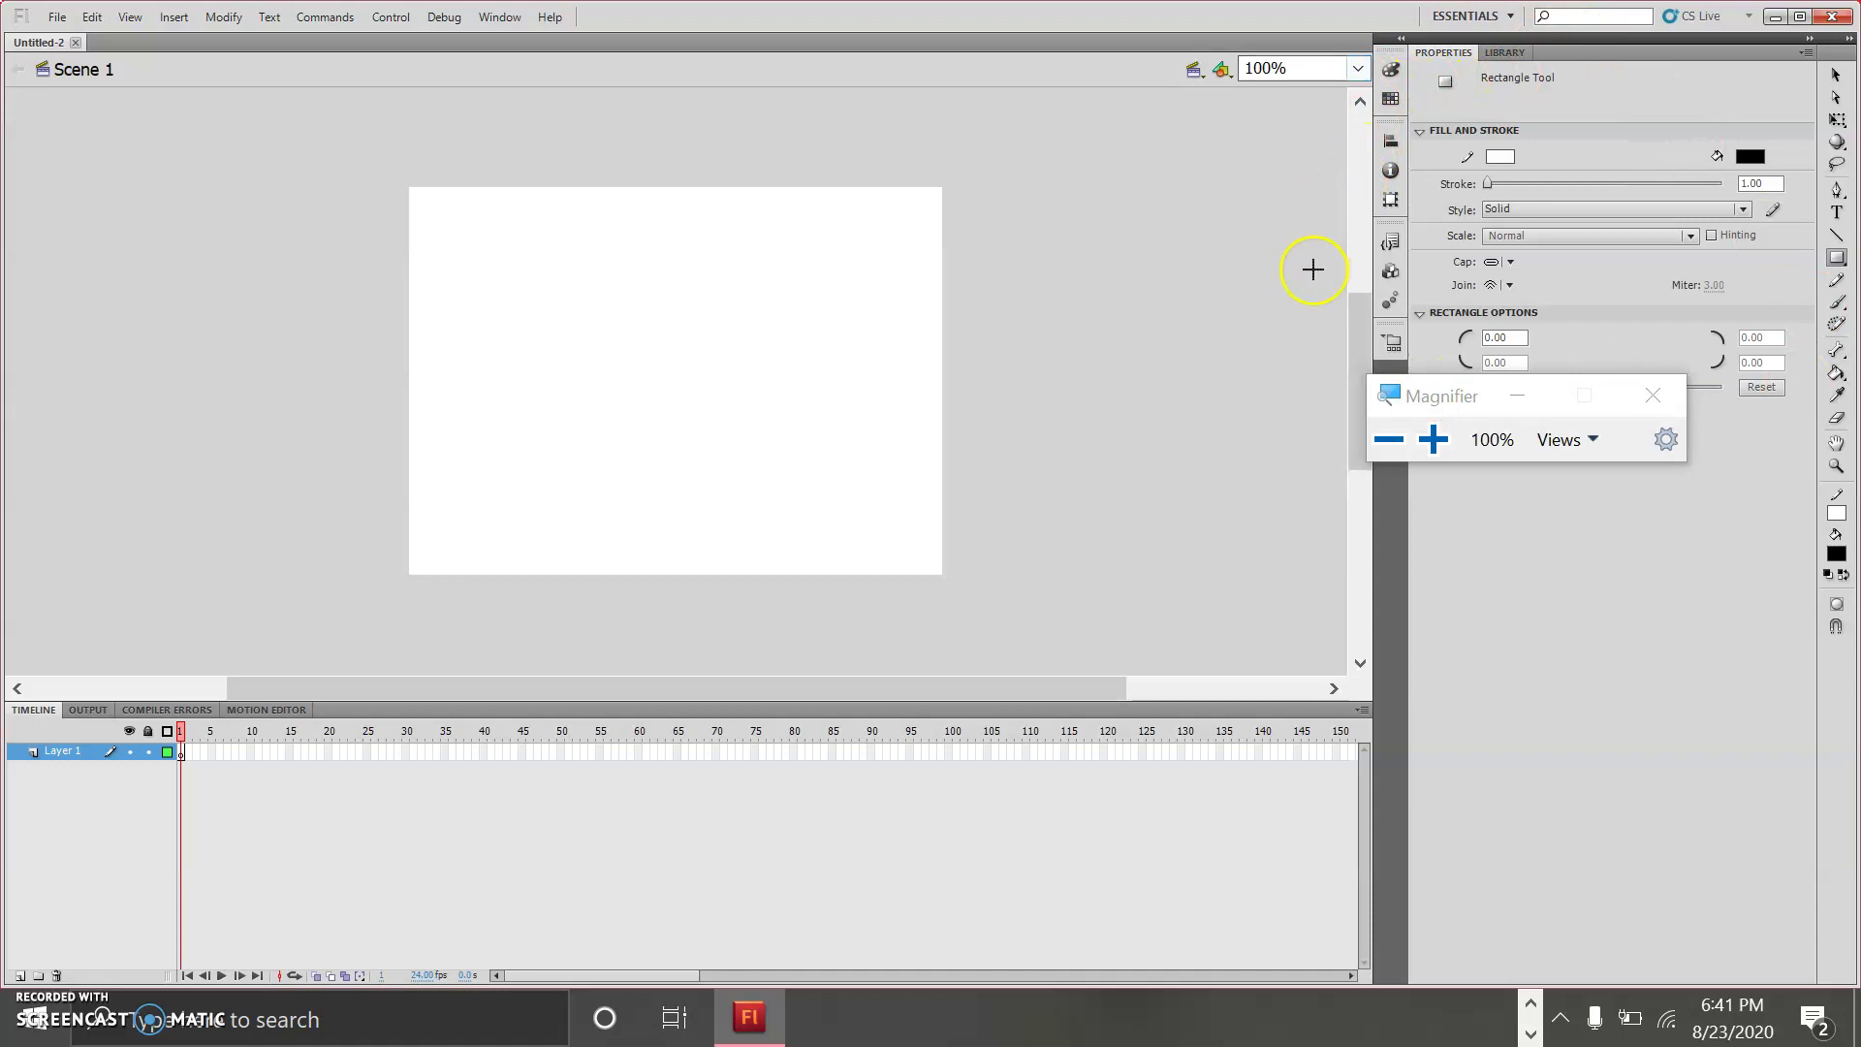
Zoom the stage to Fit in Window and select the Rectangle Tool.
click(1358, 69)
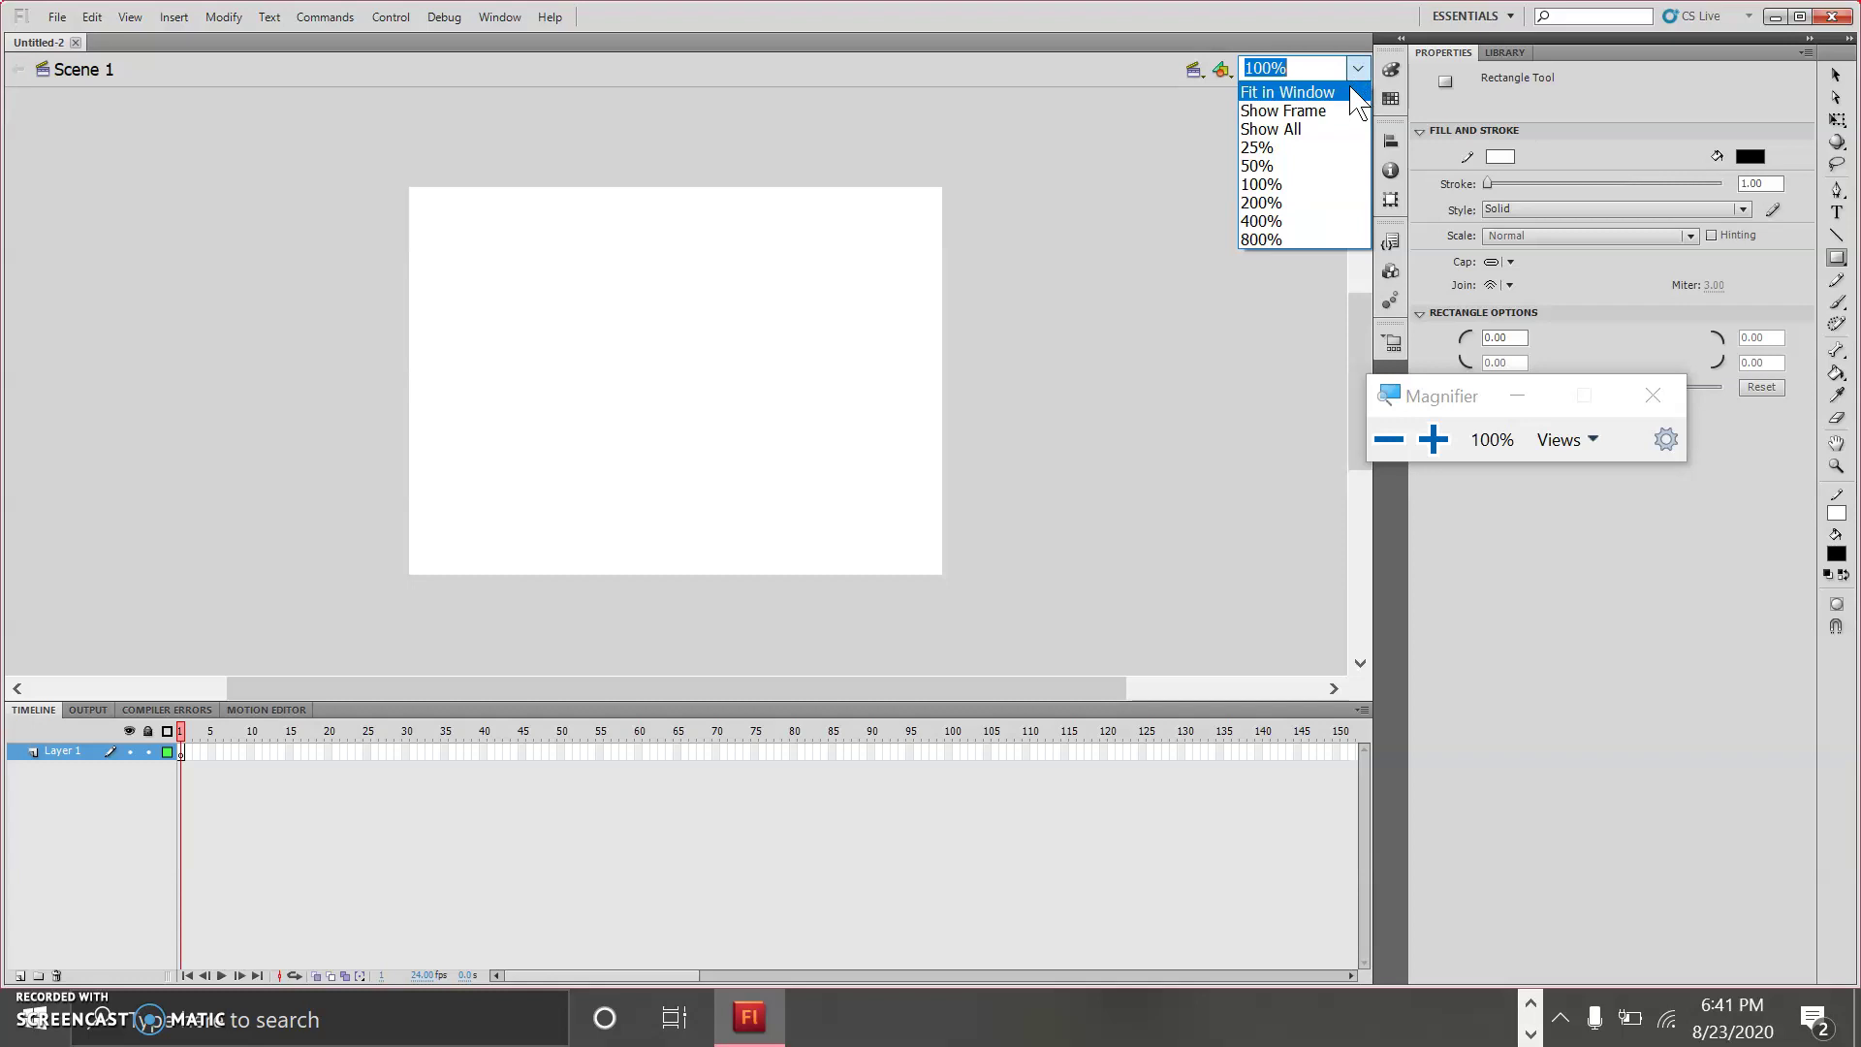
click(1357, 93)
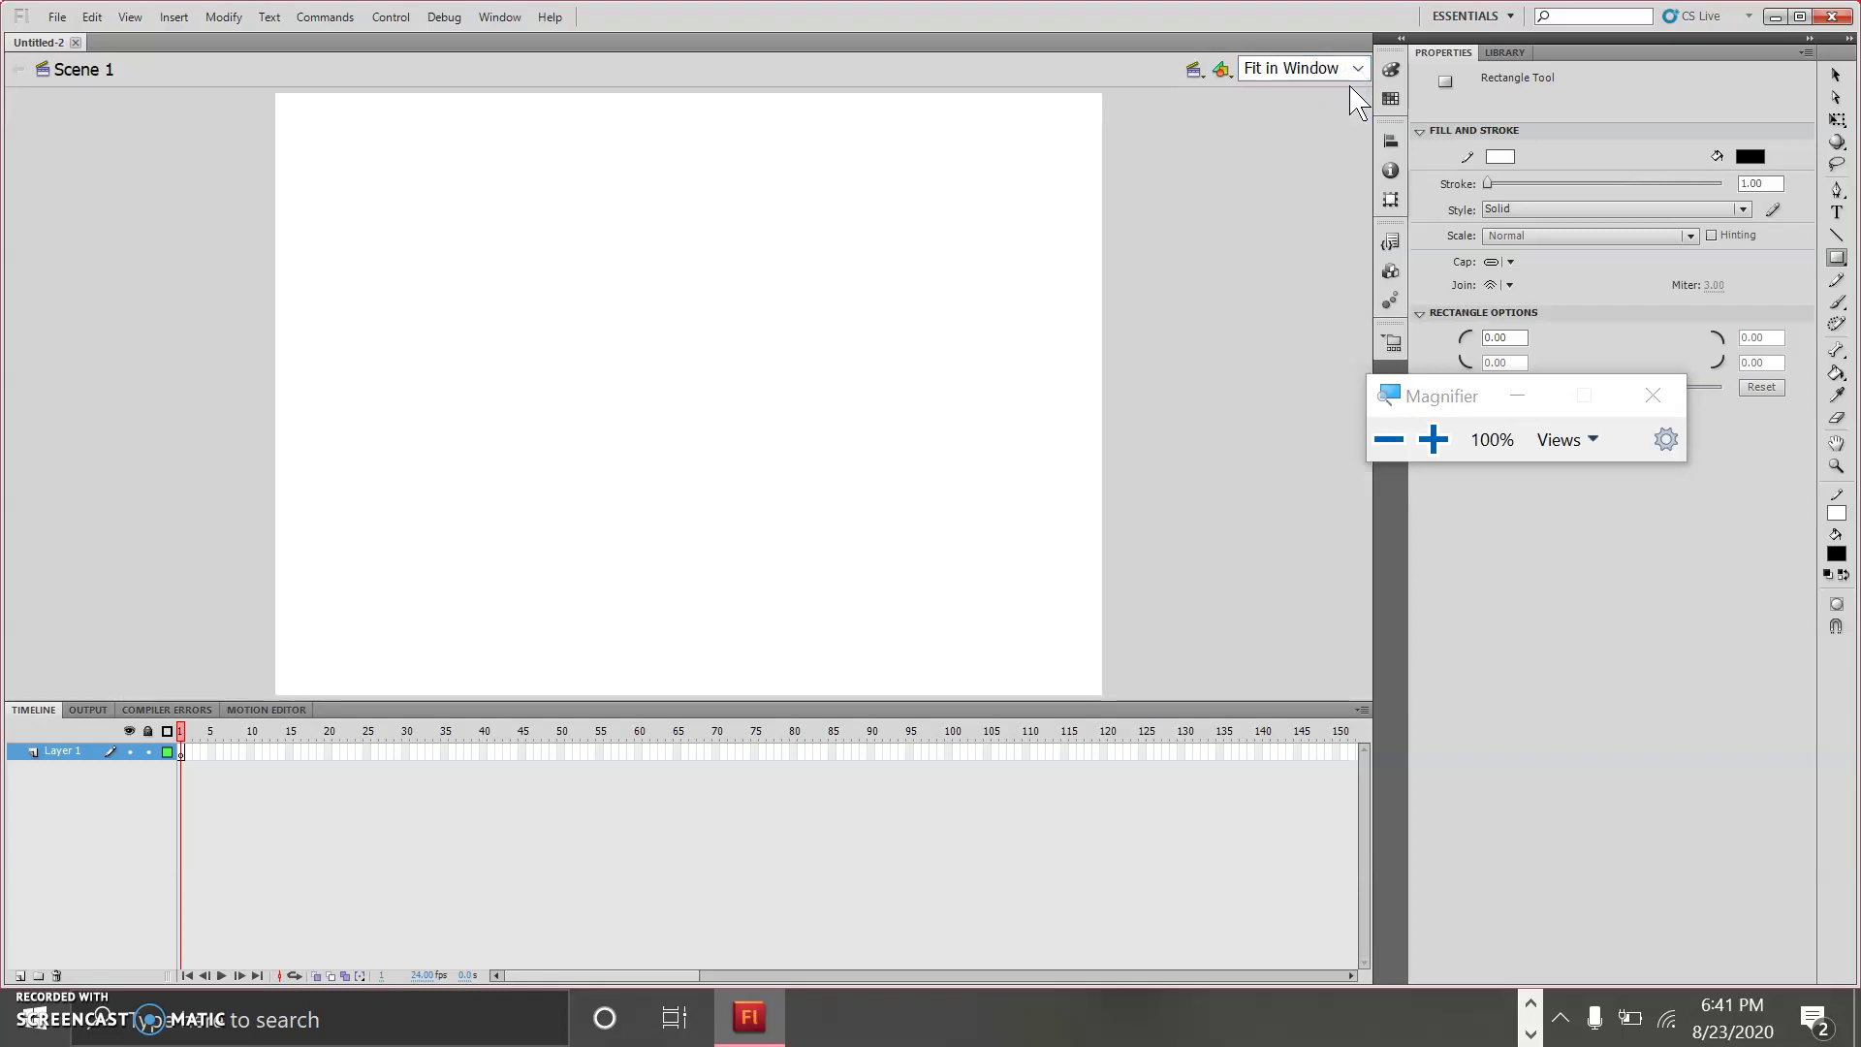
drag(1443, 411, 1450, 765)
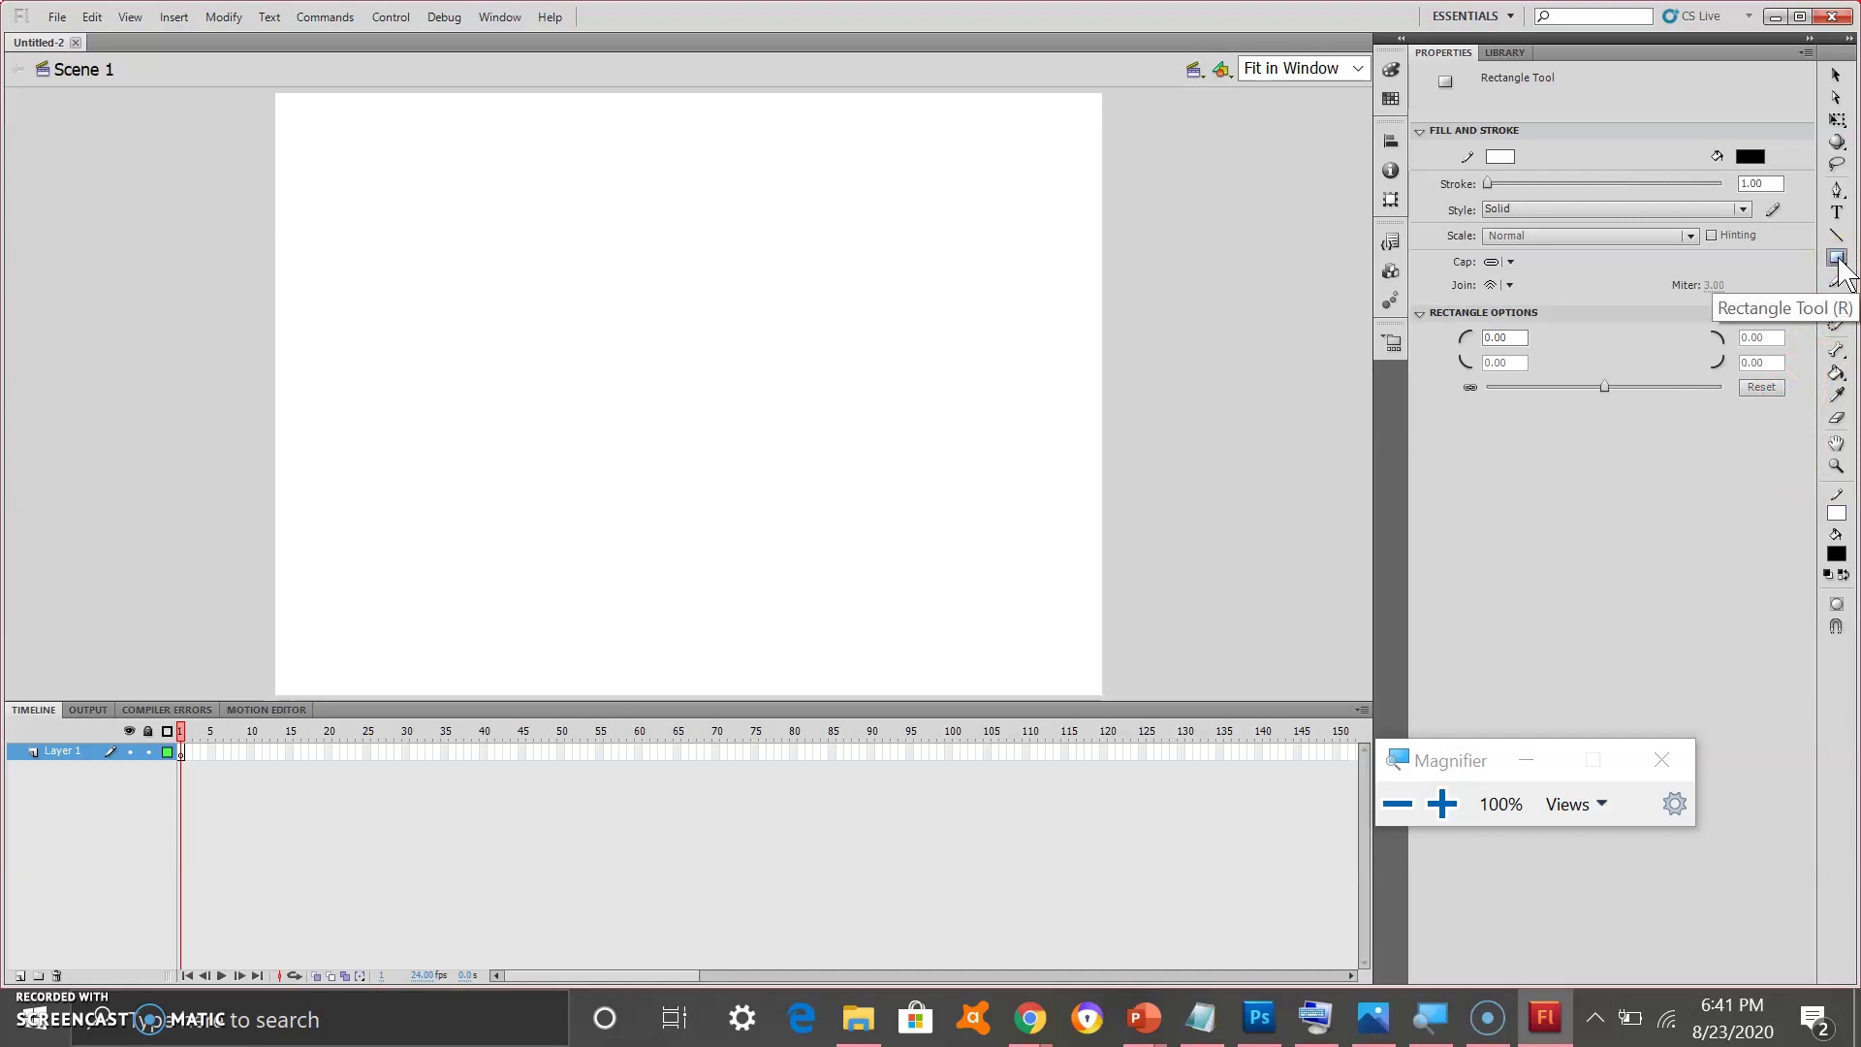
drag(1839, 260, 1745, 260)
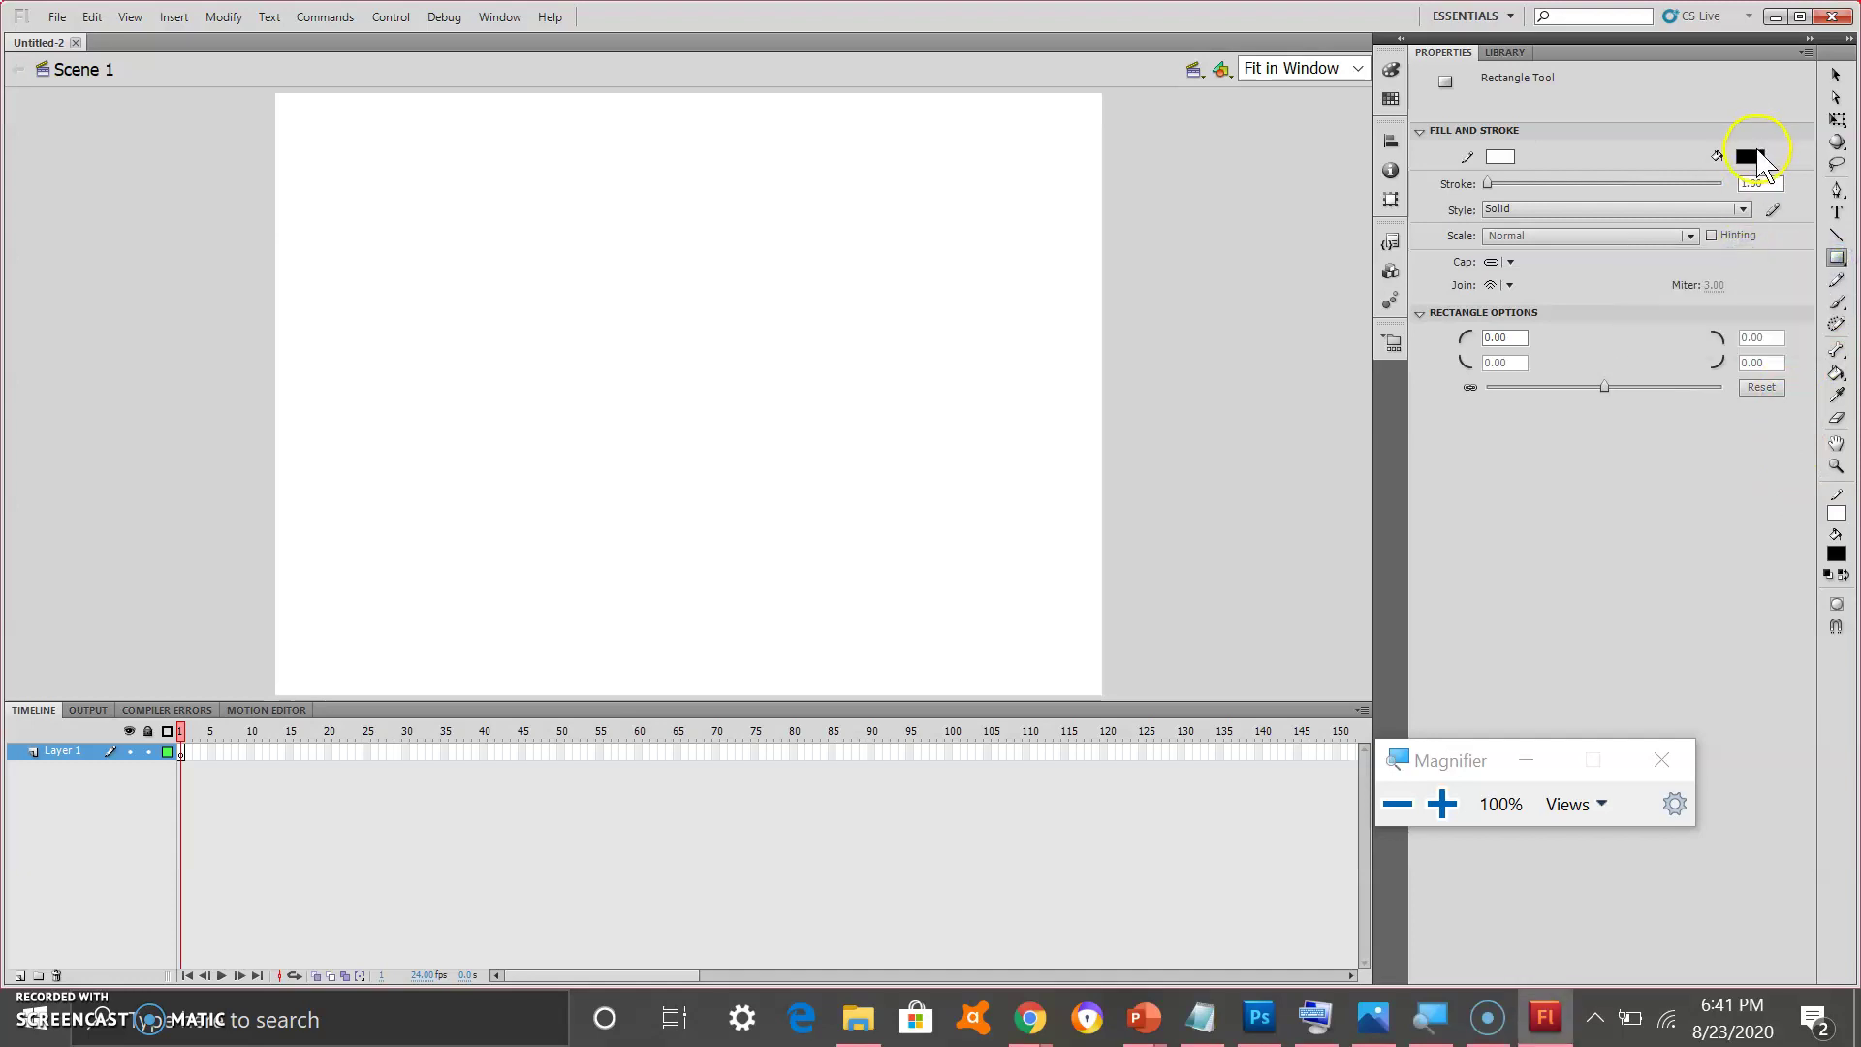
Give the Rectangle tool an orange fill, black stroke and 3.45 stroke width.
click(1442, 804)
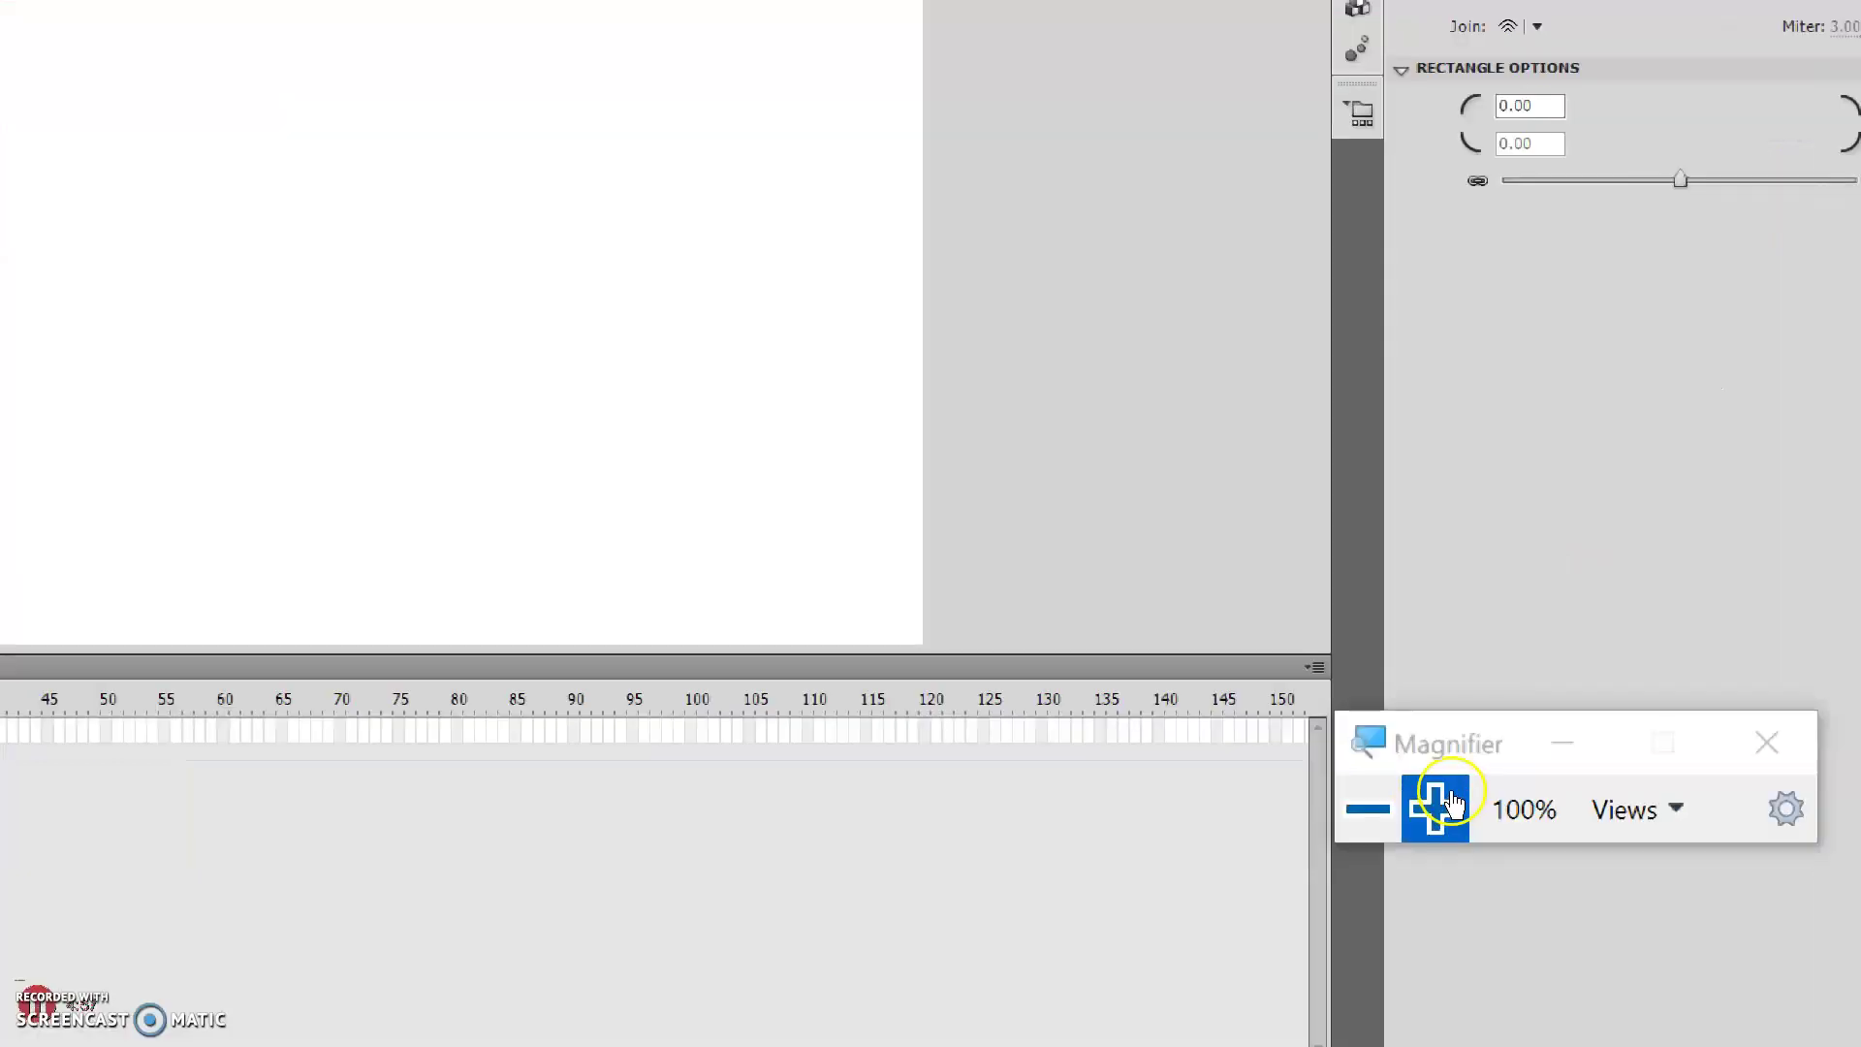
click(1451, 803)
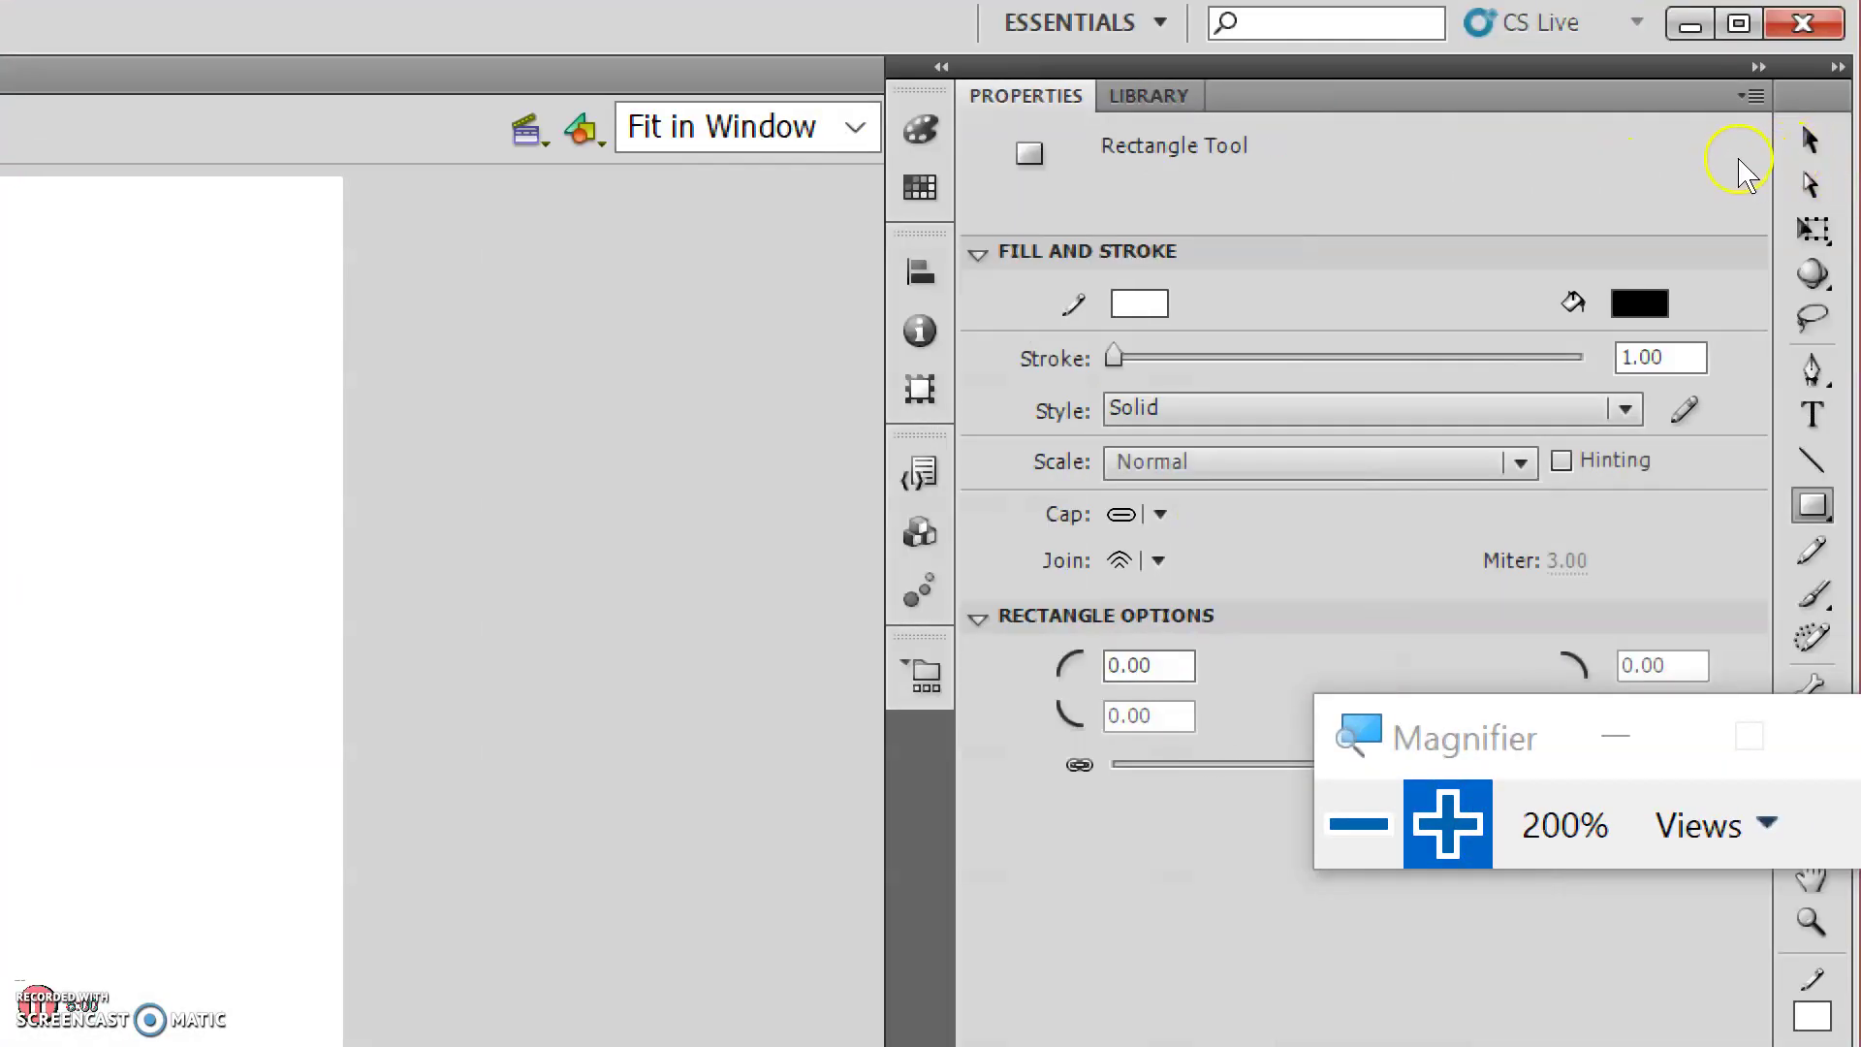
click(1756, 159)
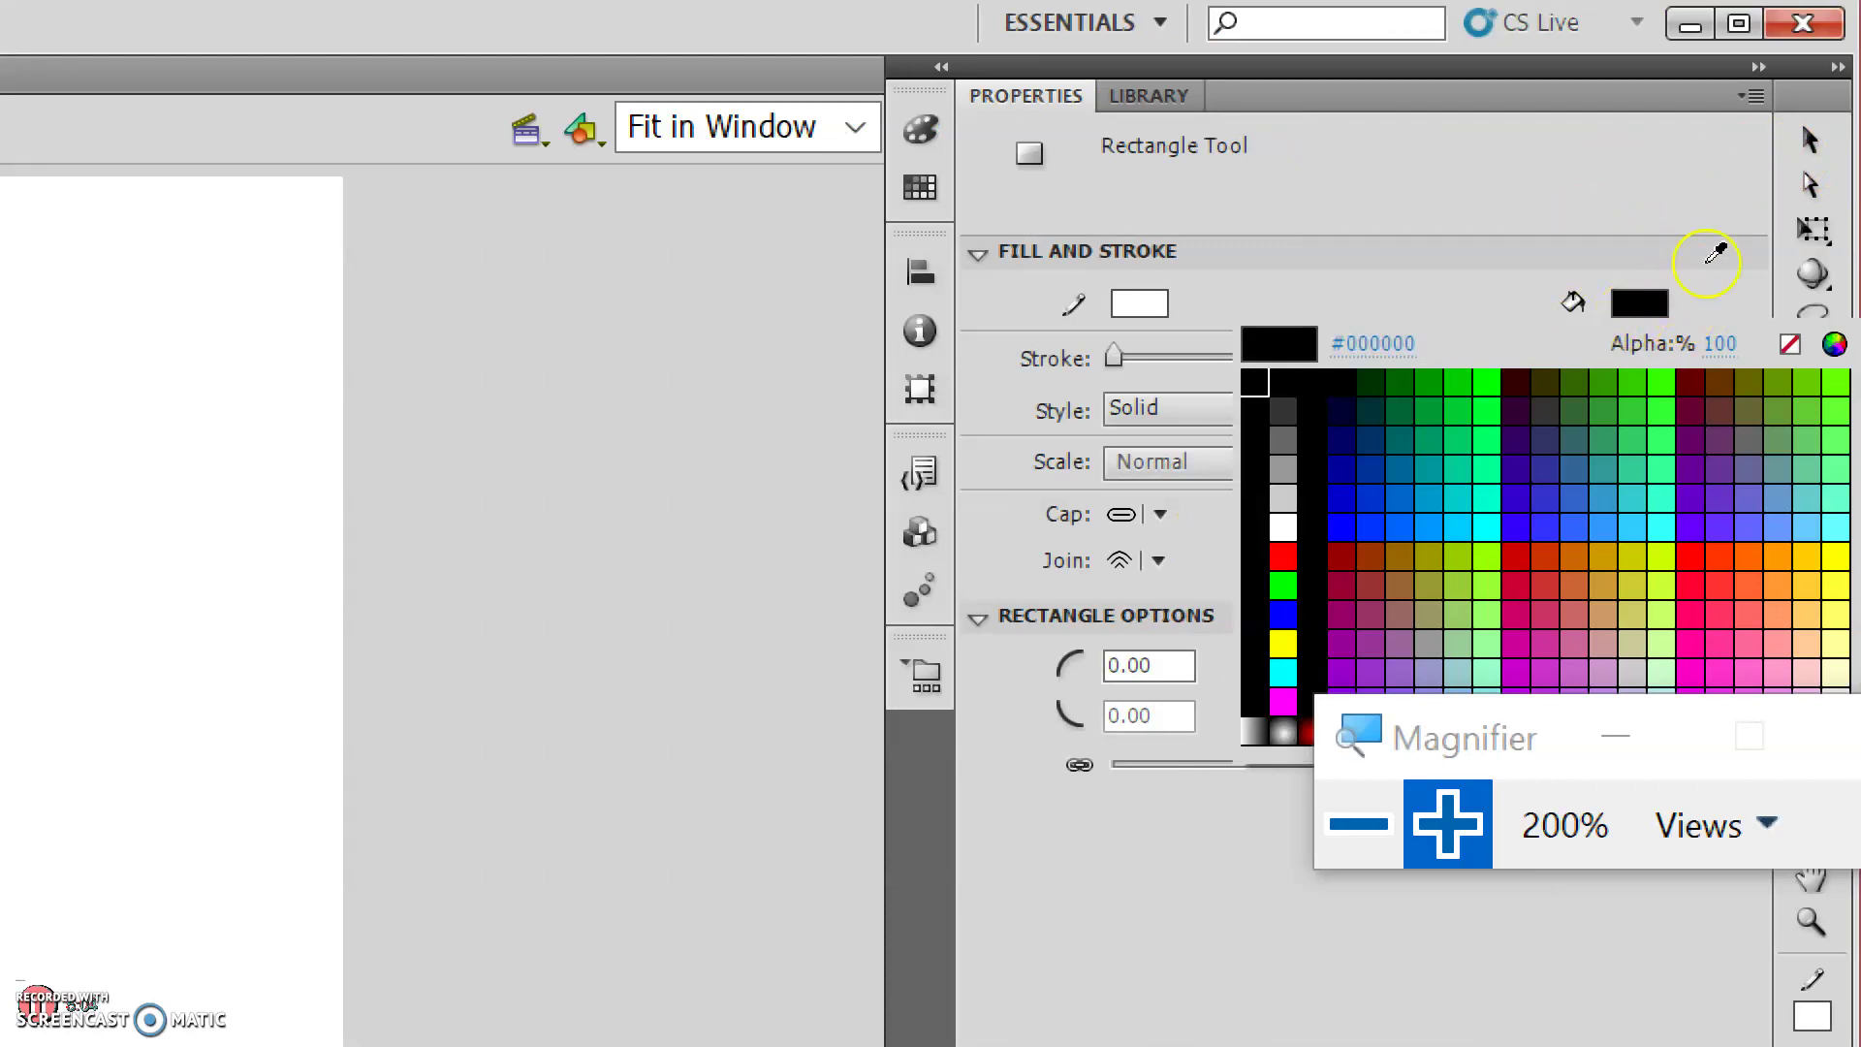
click(1821, 283)
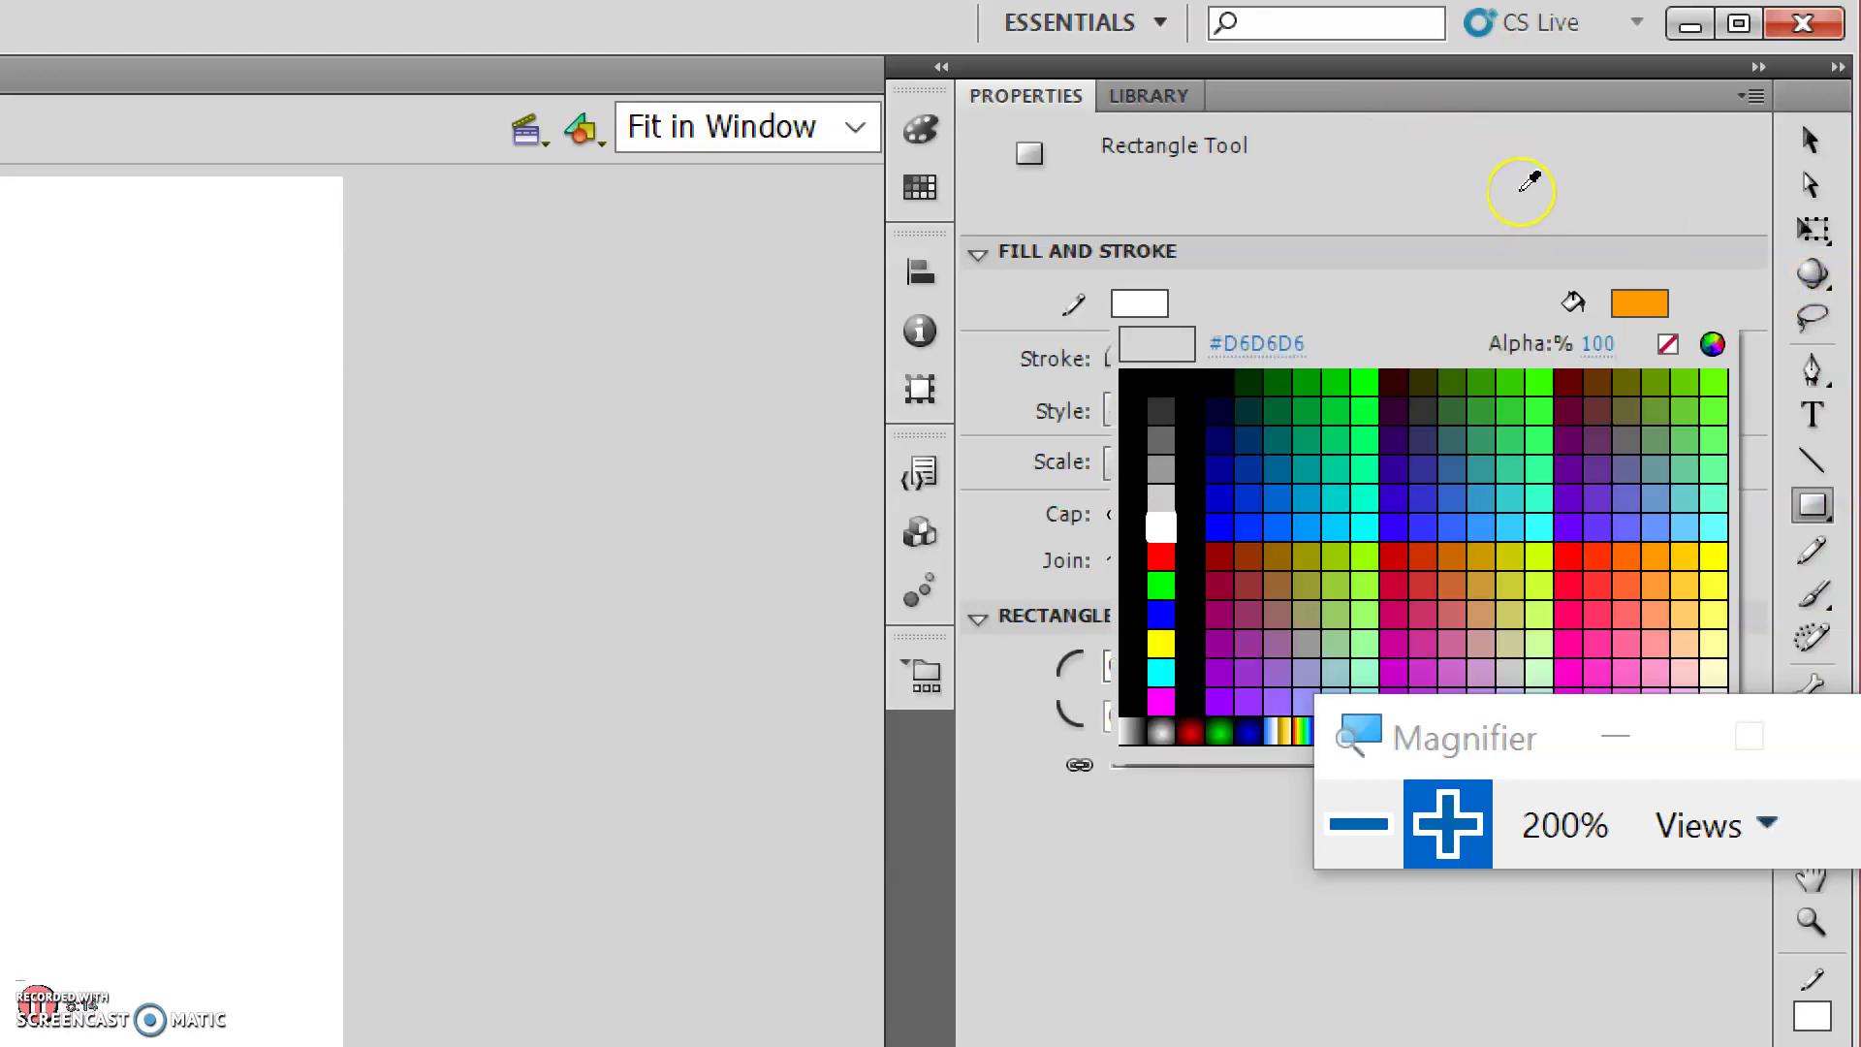
key(Escape)
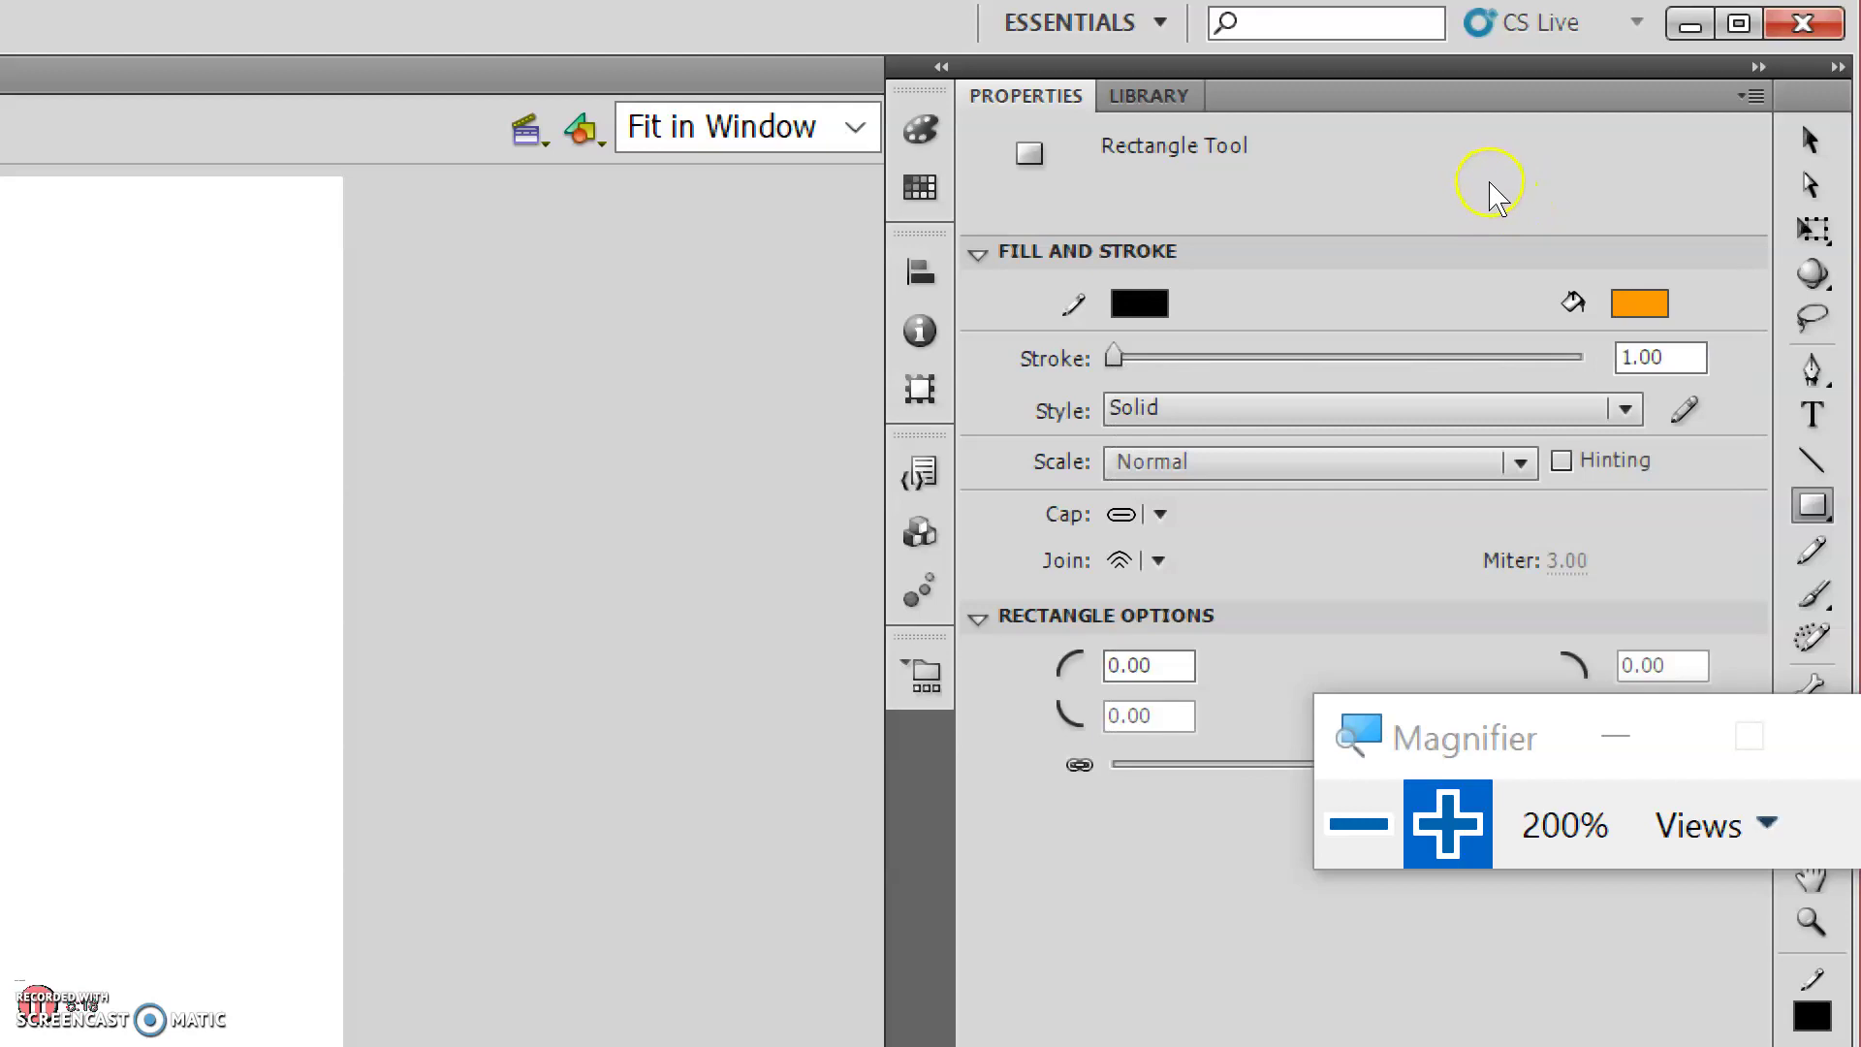
drag(1115, 357, 1120, 357)
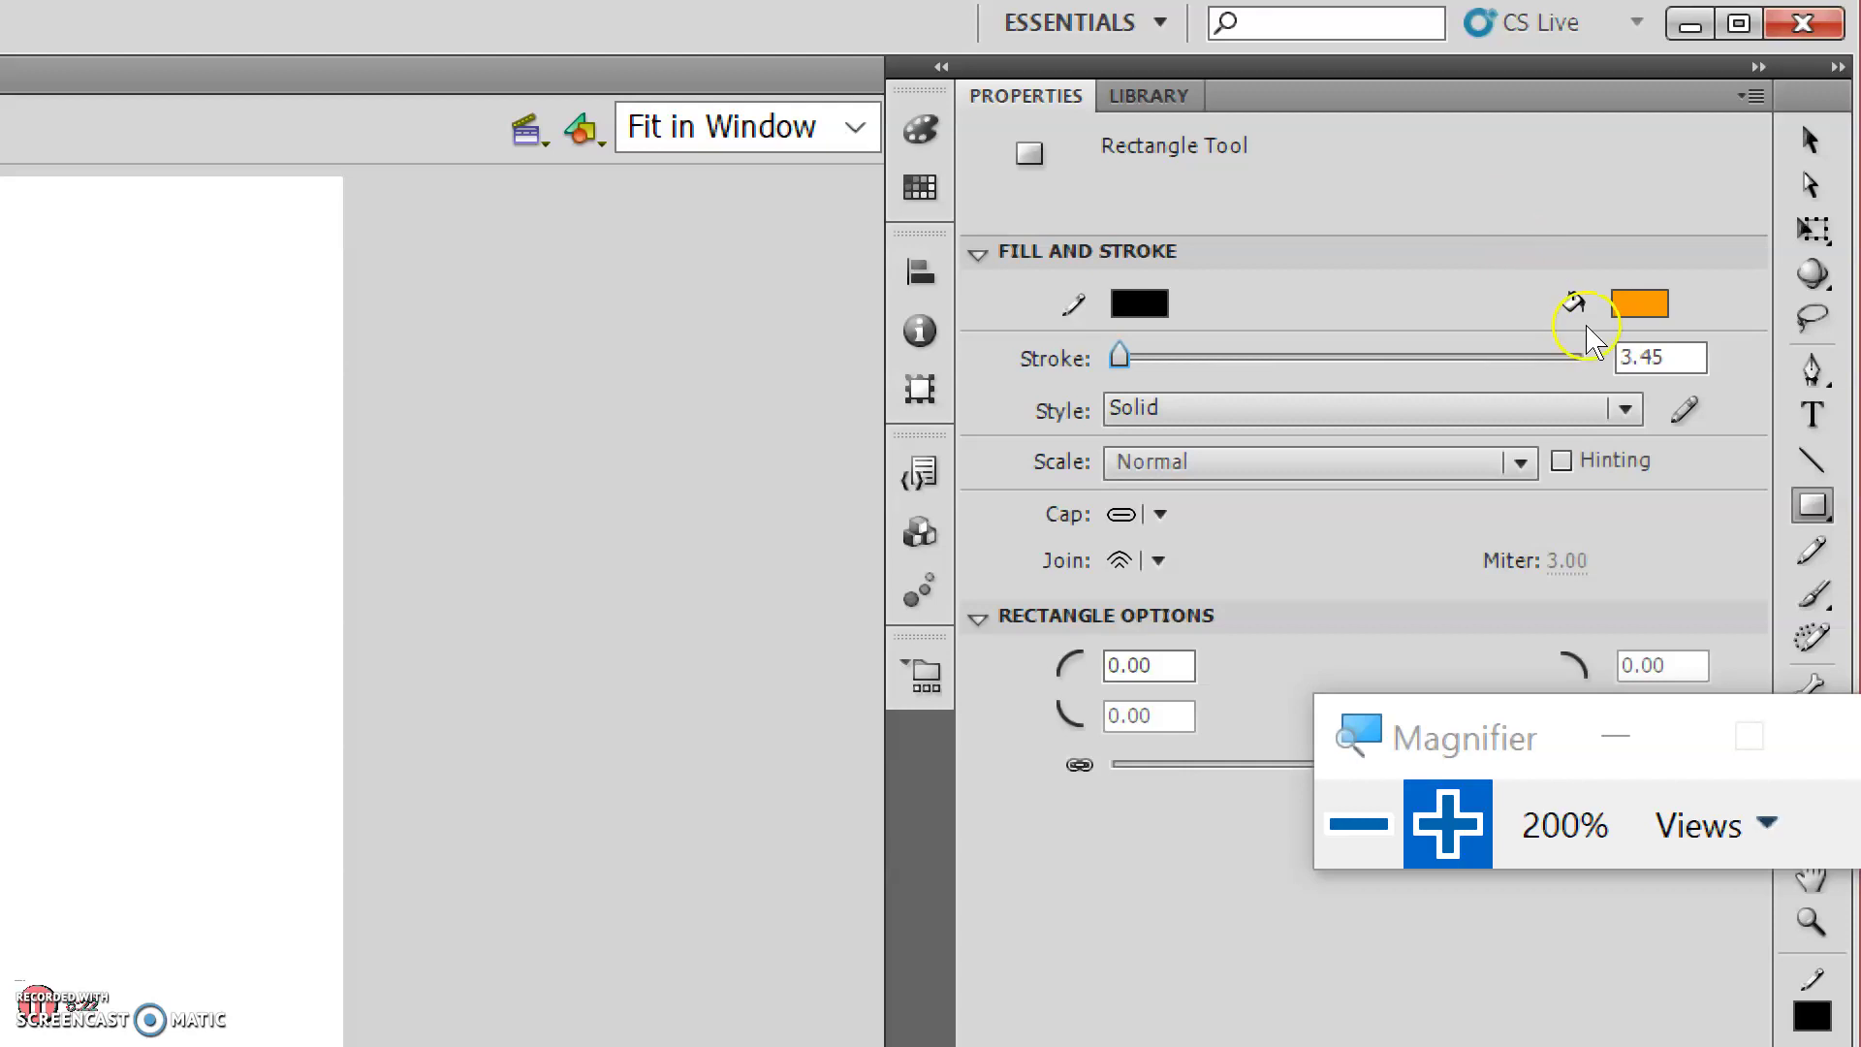
key(super+minus)
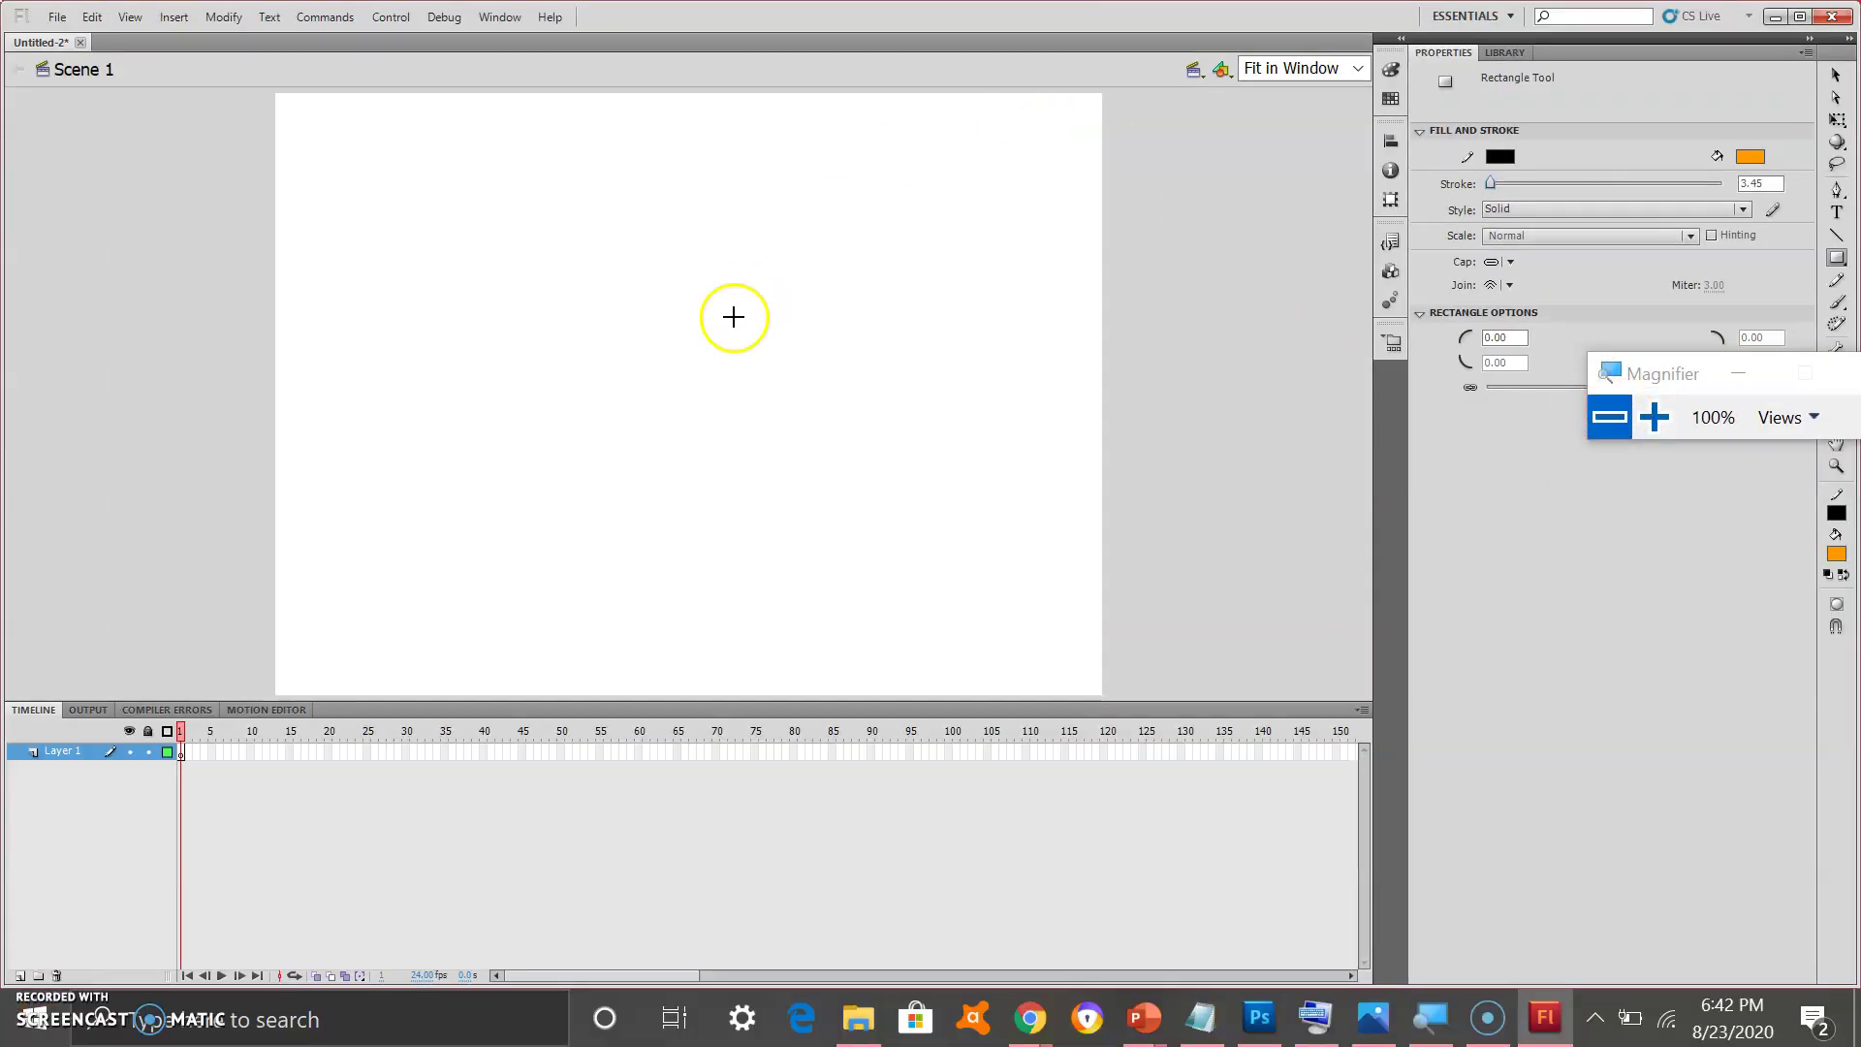
Draw the orange, black-outlined body rectangle near the centre of the stage.
mouse_move(521, 333)
mouse_down()
mouse_move(555, 388)
mouse_move(678, 471)
mouse_move(844, 530)
mouse_move(848, 554)
mouse_up()
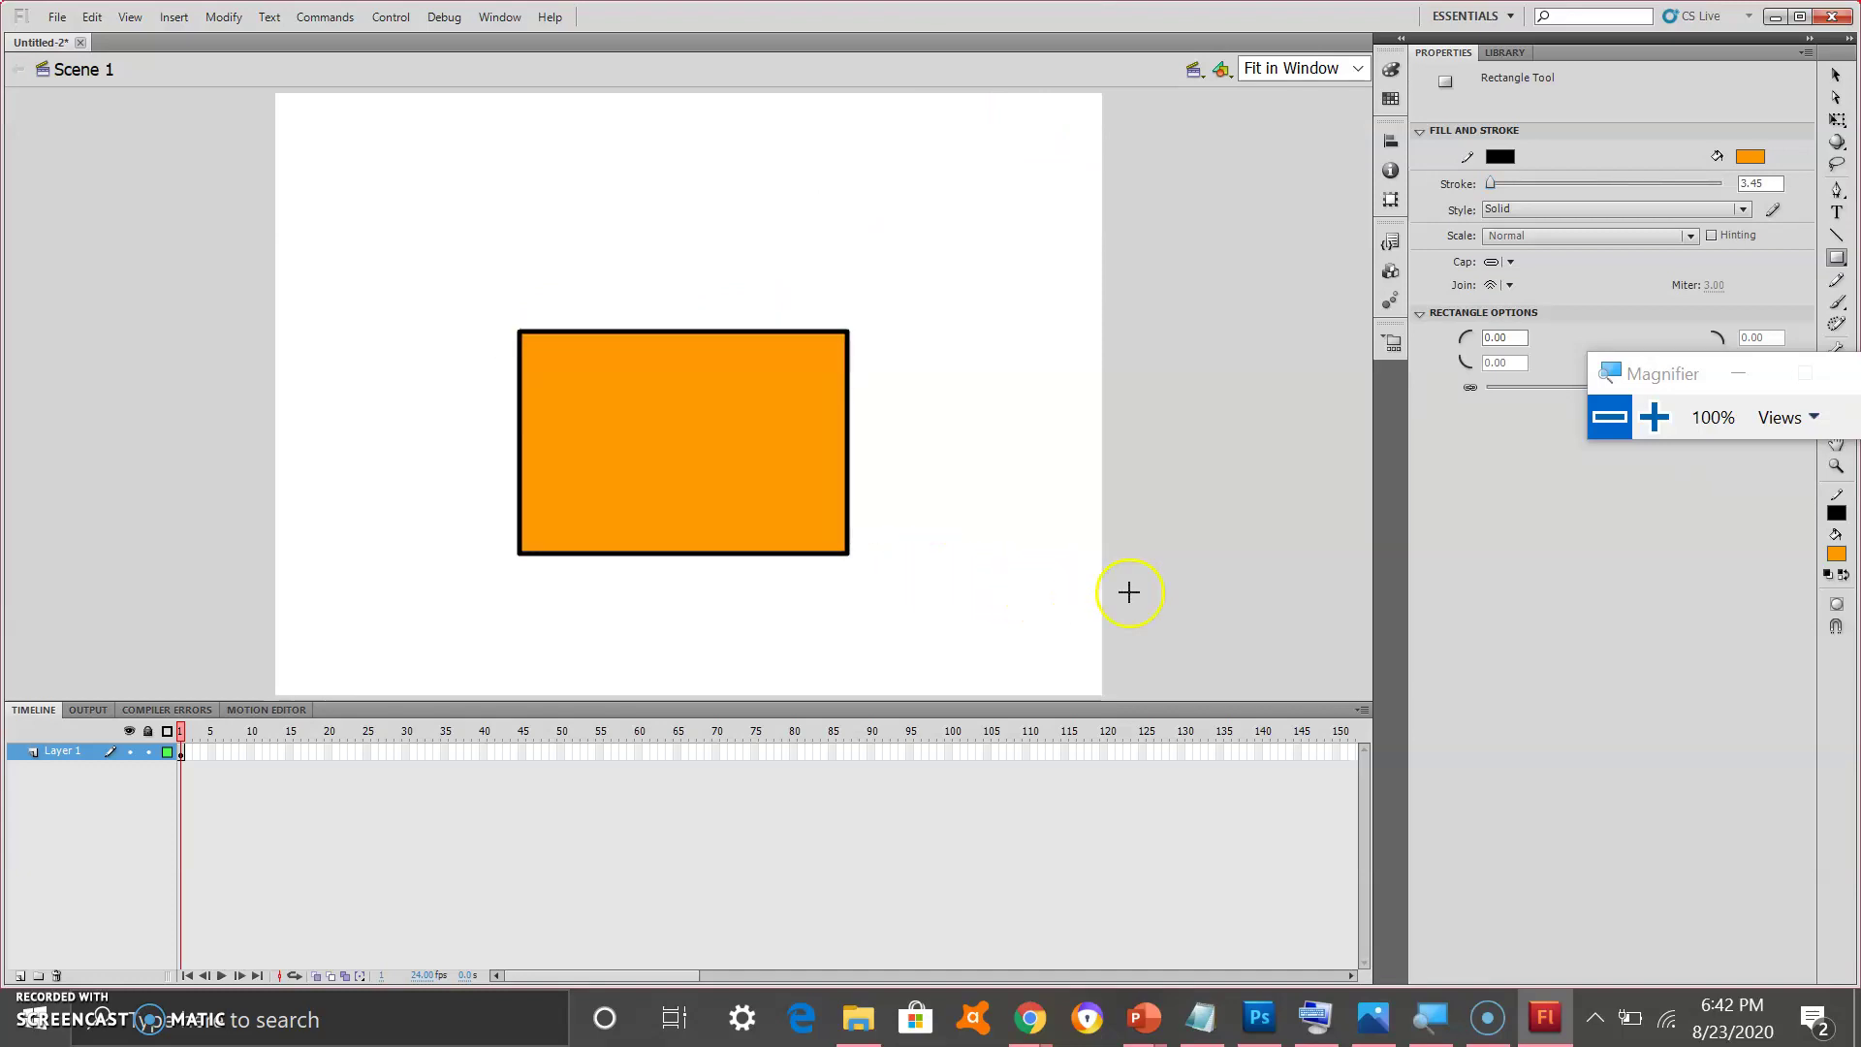
click(1841, 262)
click(1840, 260)
click(1839, 260)
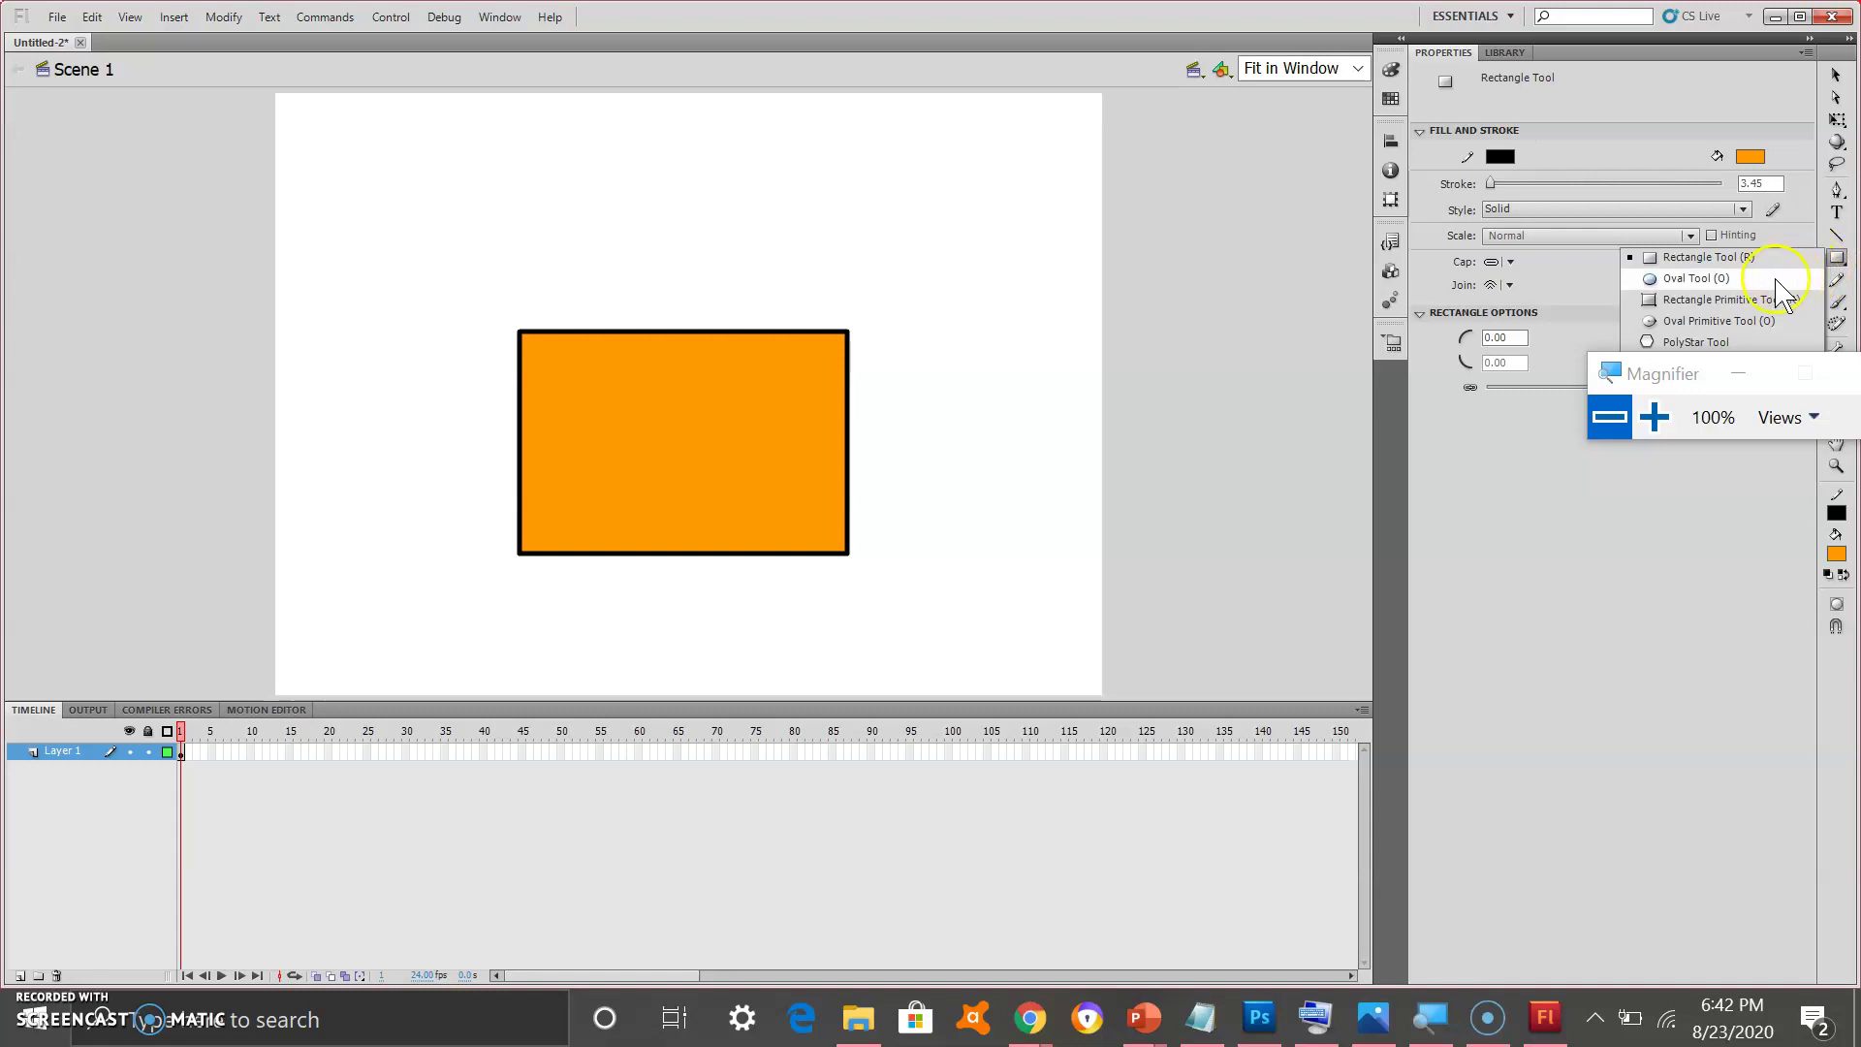
click(1706, 279)
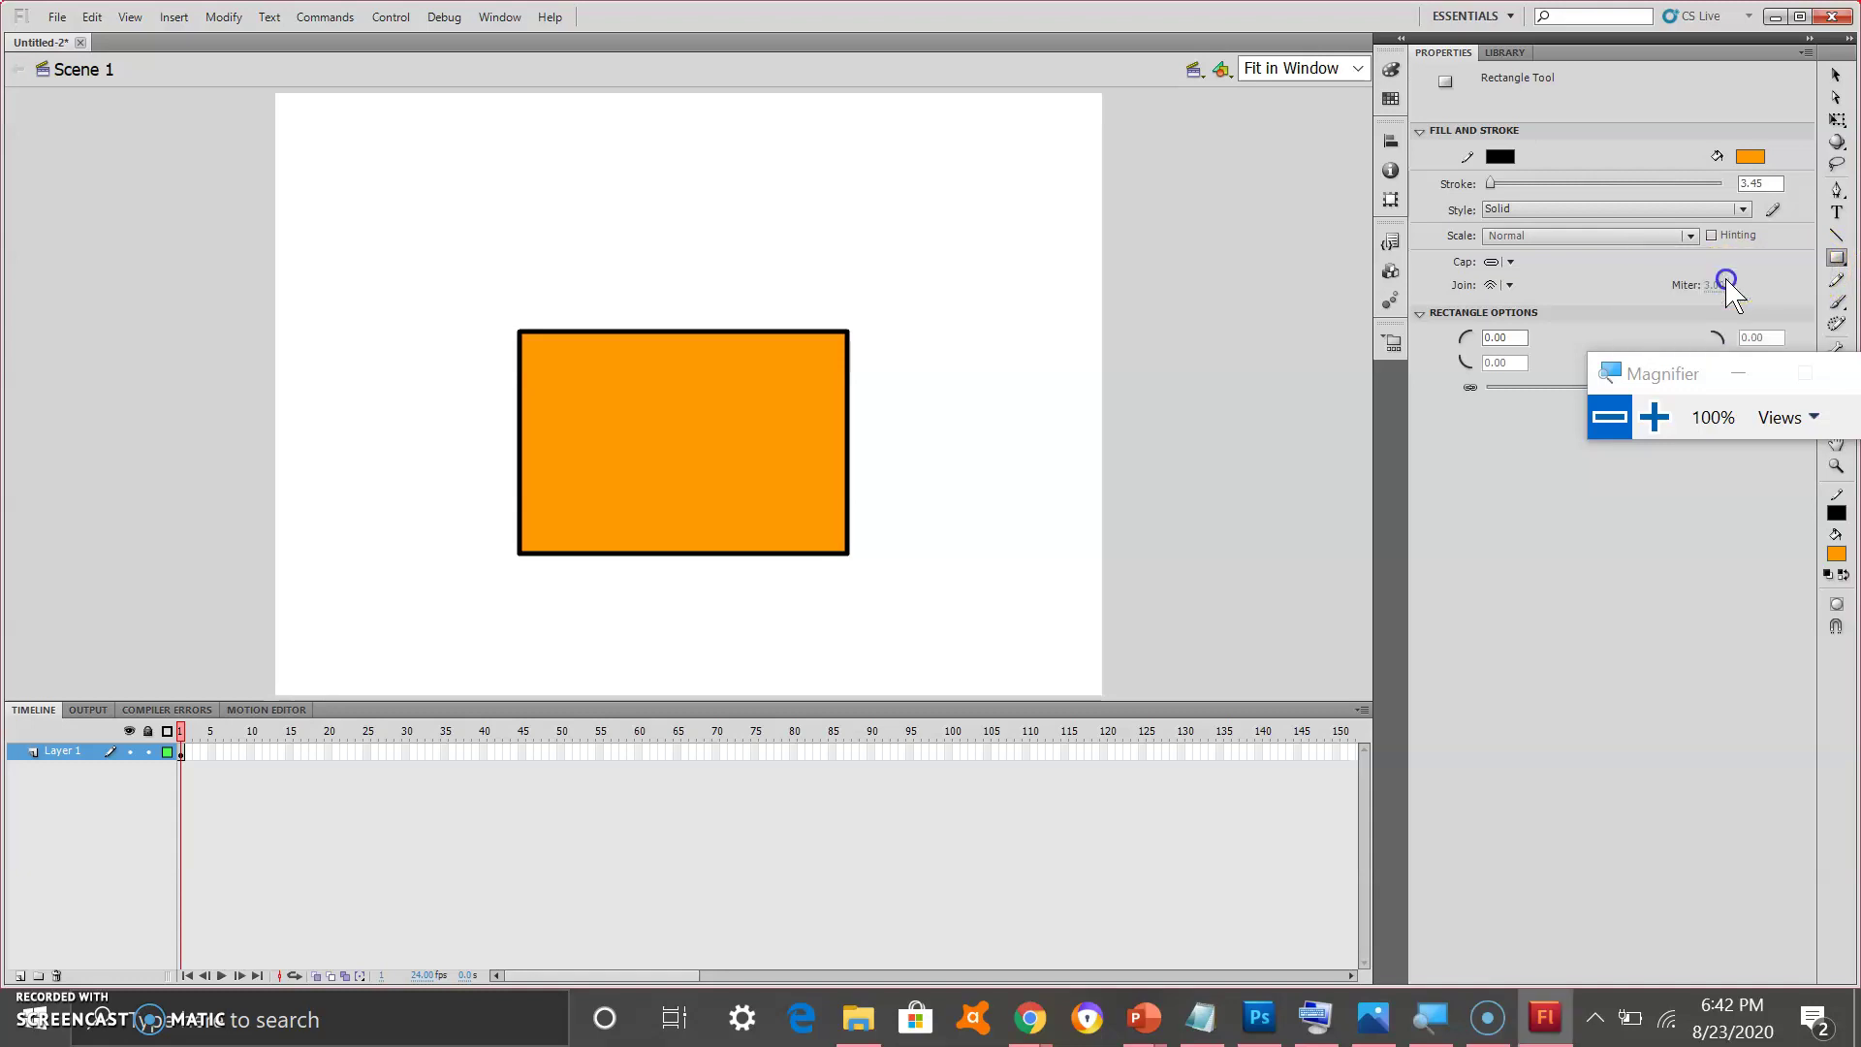
click(1752, 156)
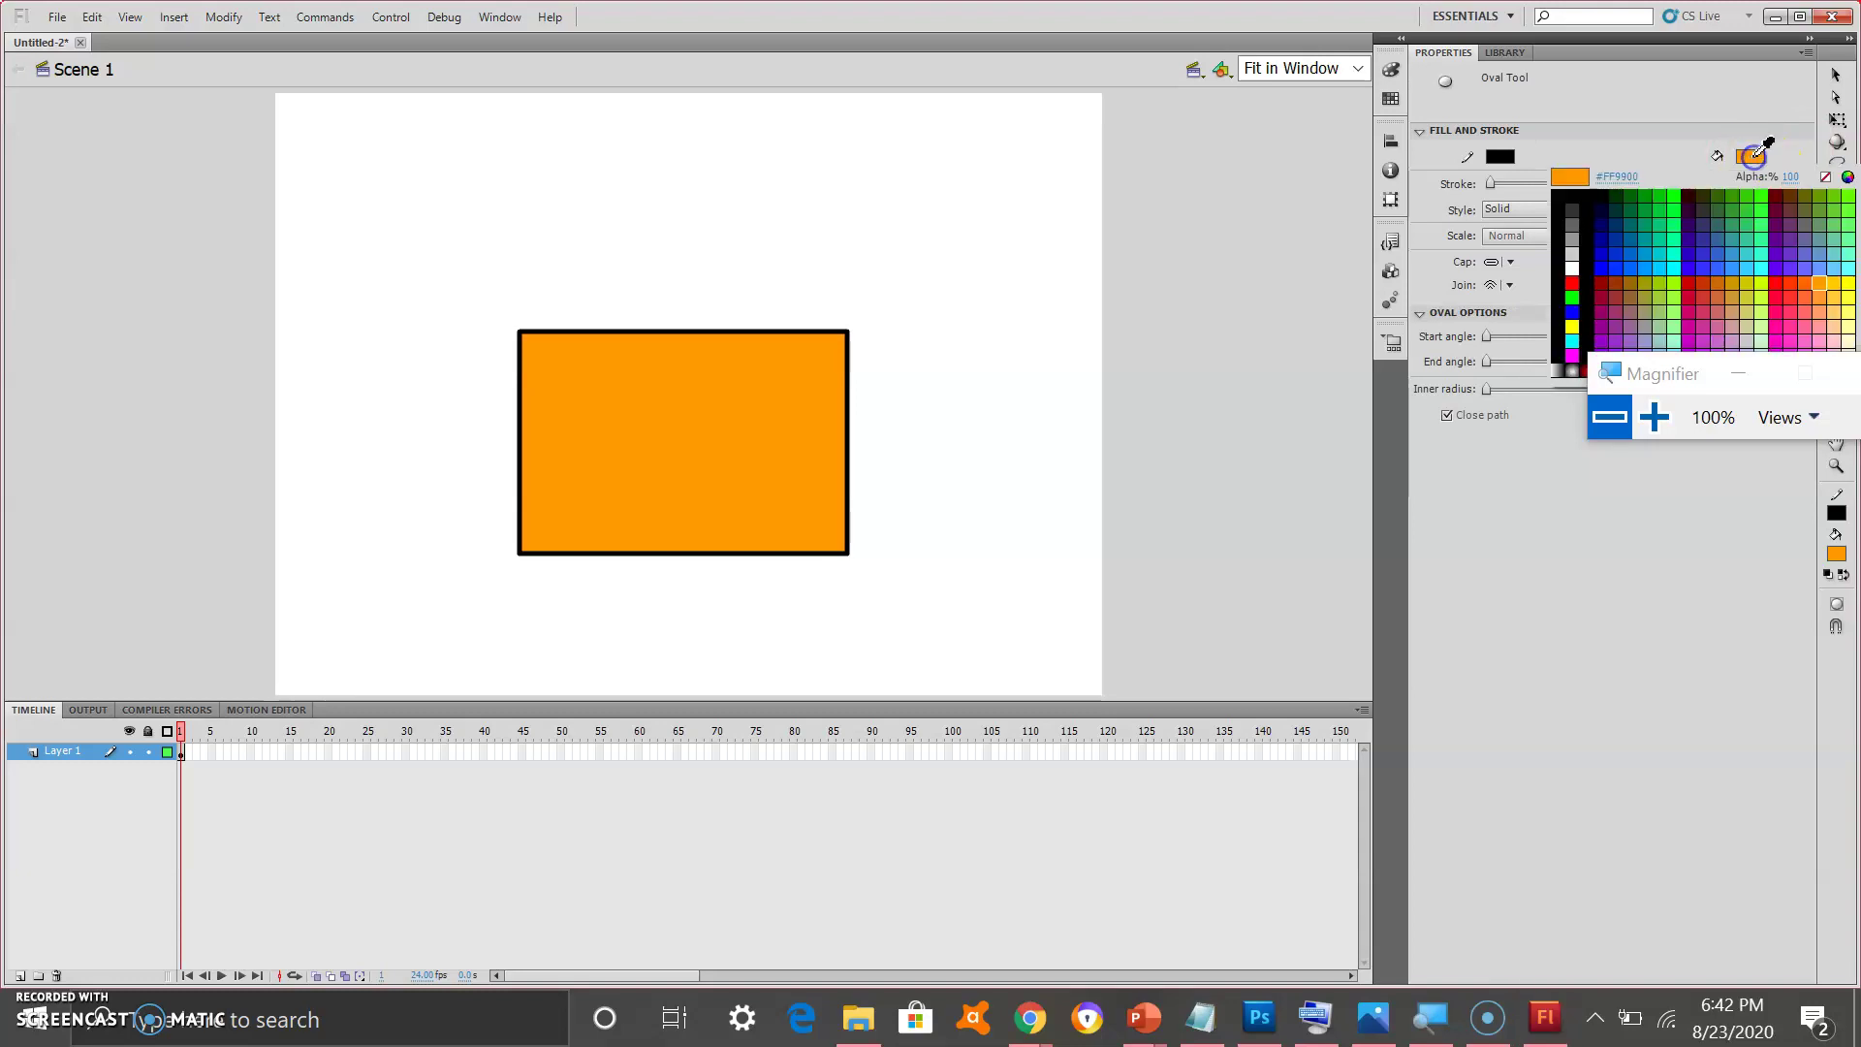
click(1574, 308)
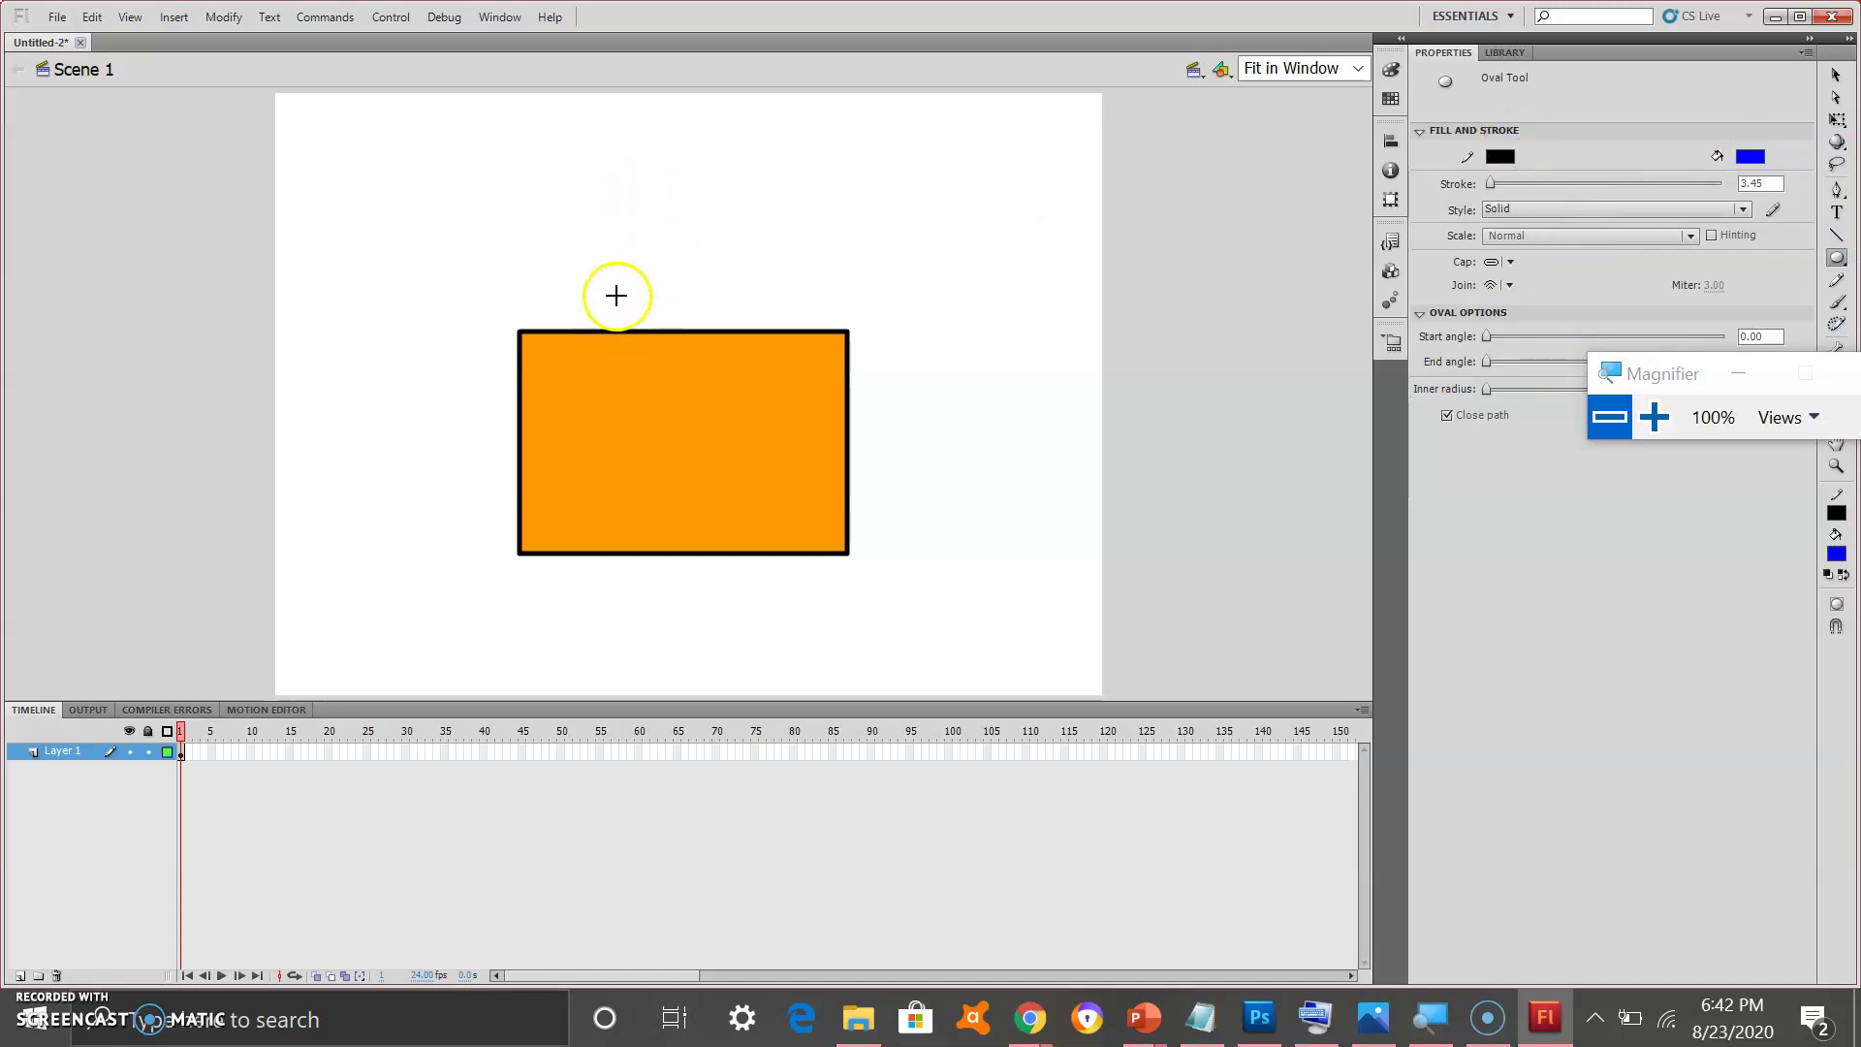
drag(572, 209, 679, 290)
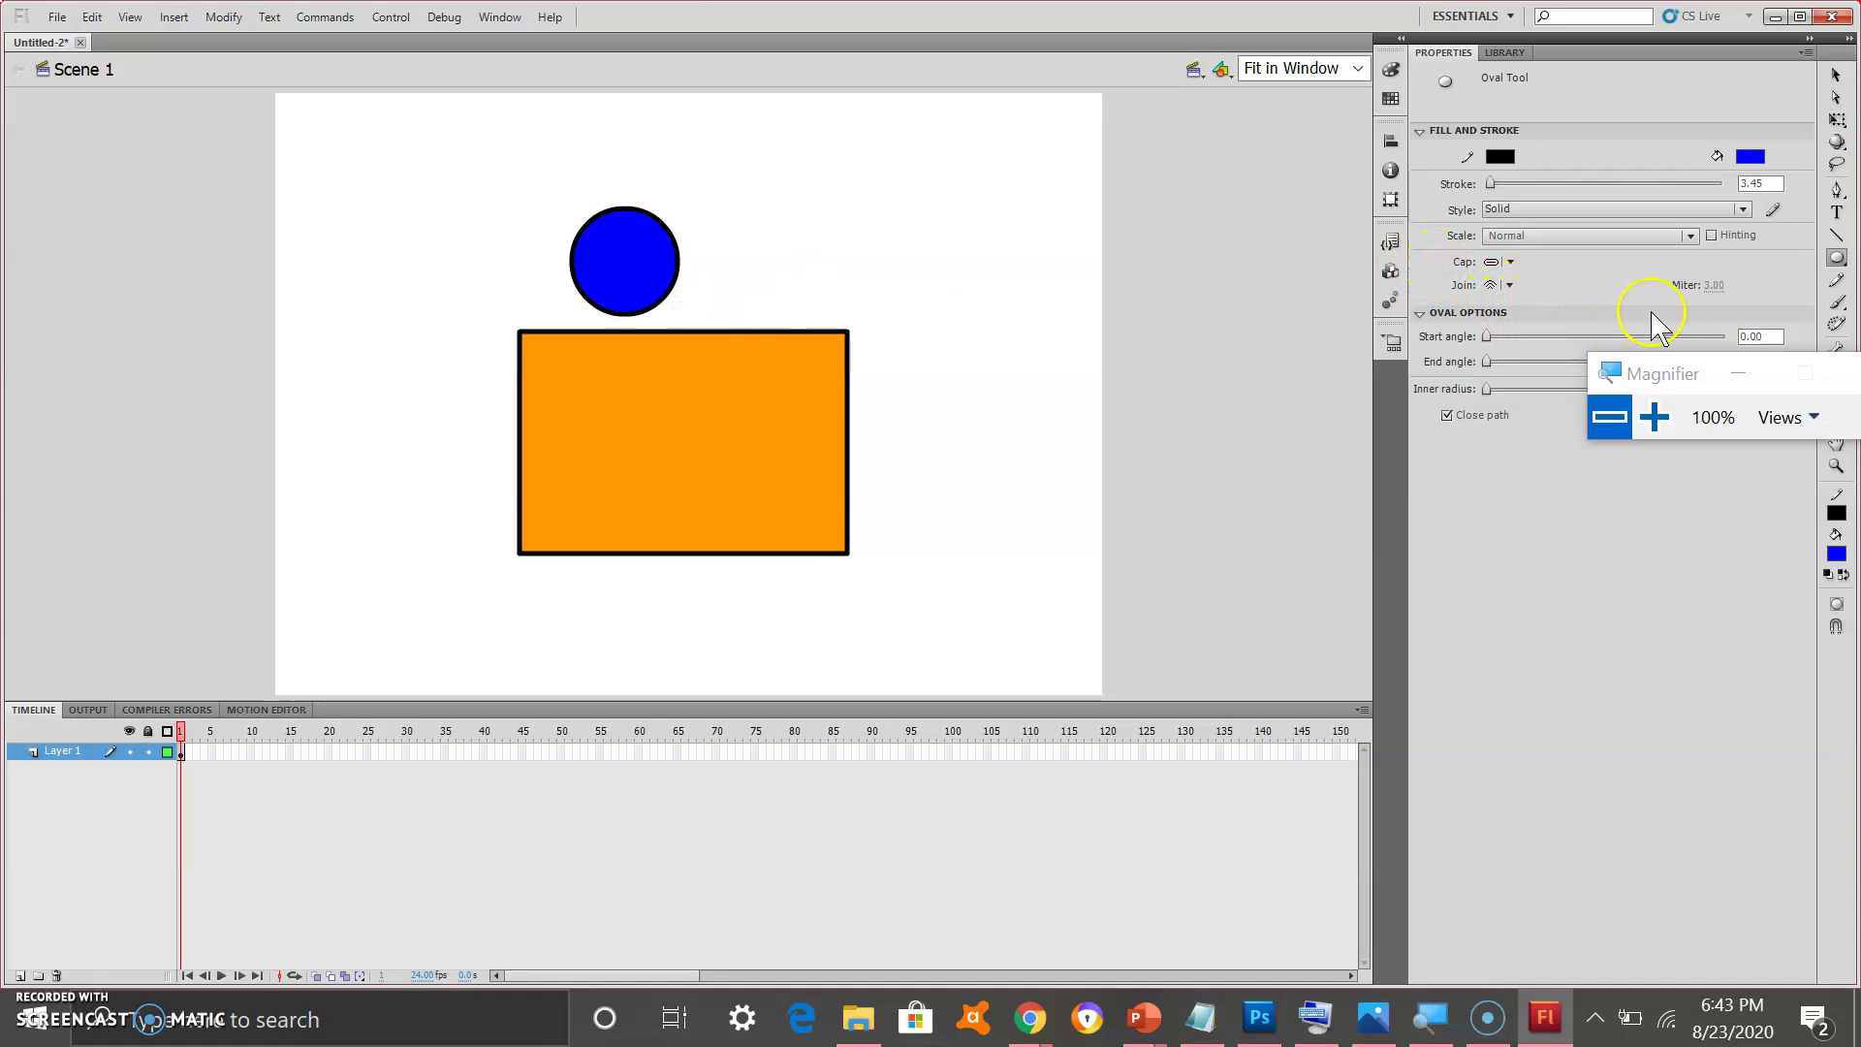
click(1838, 75)
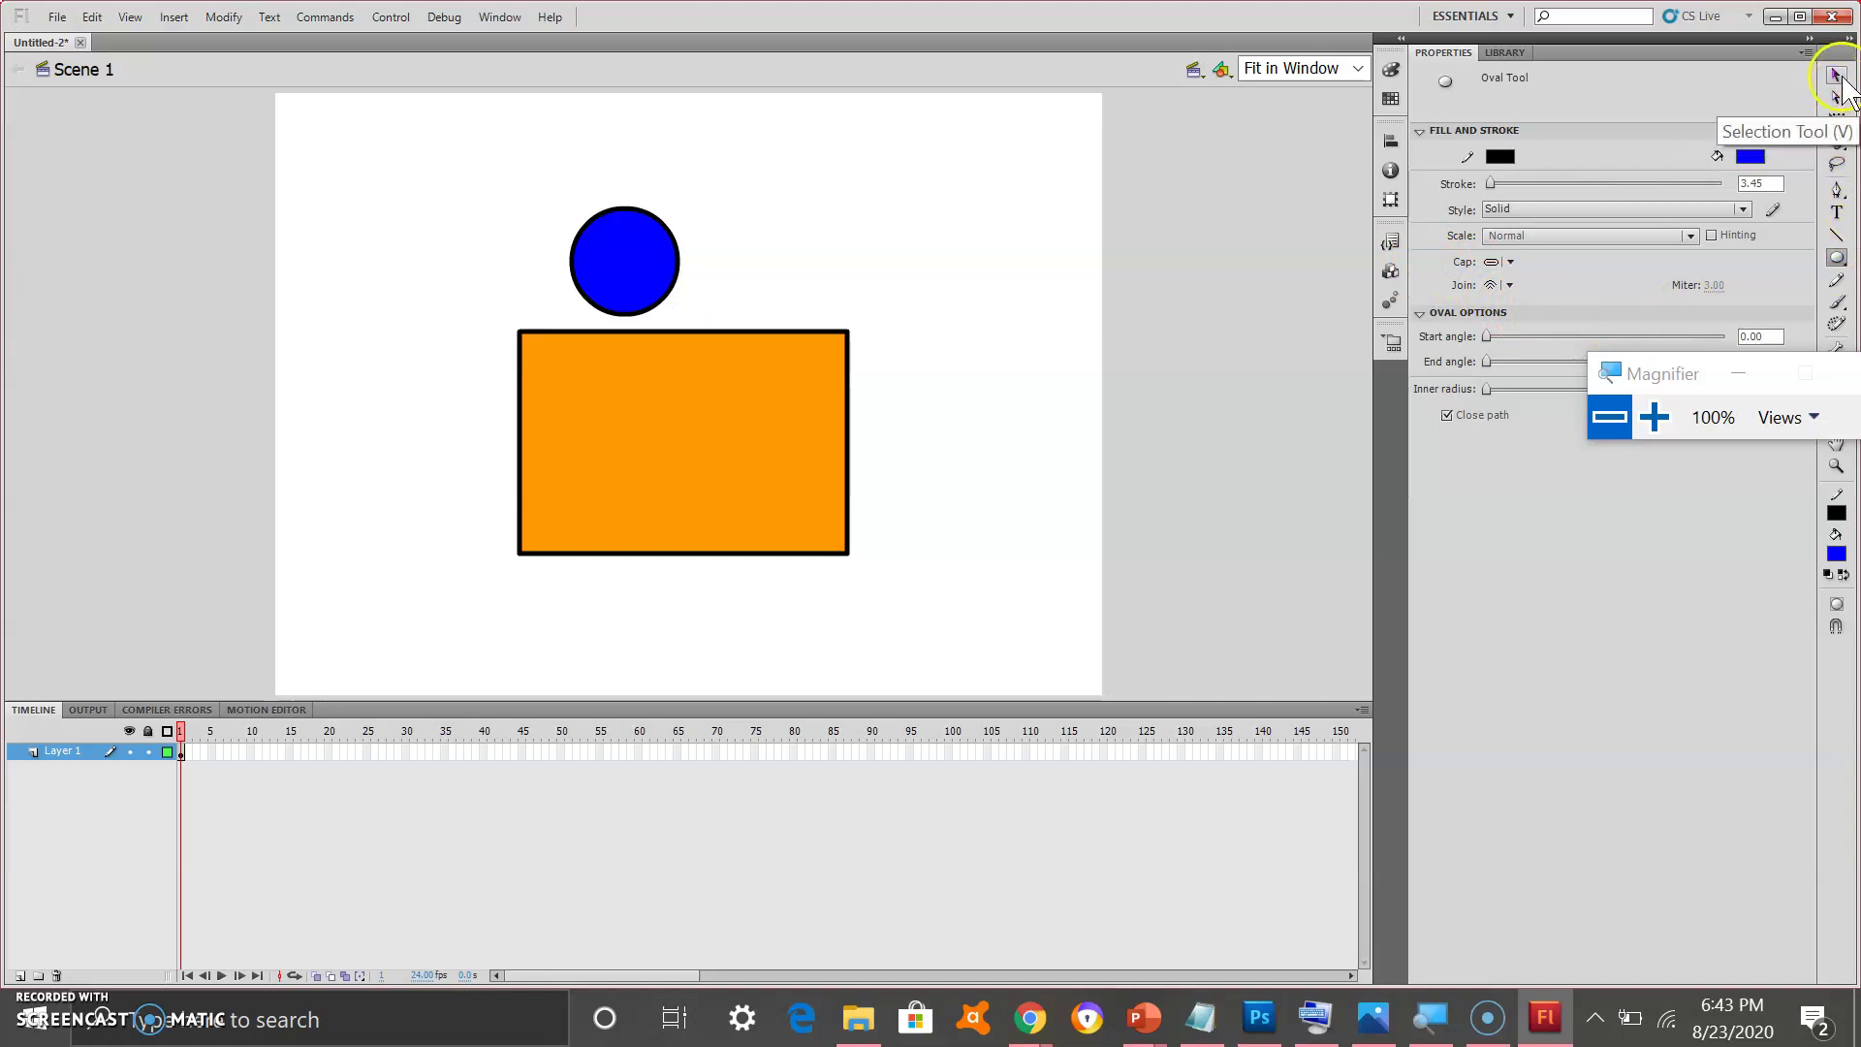
click(1838, 259)
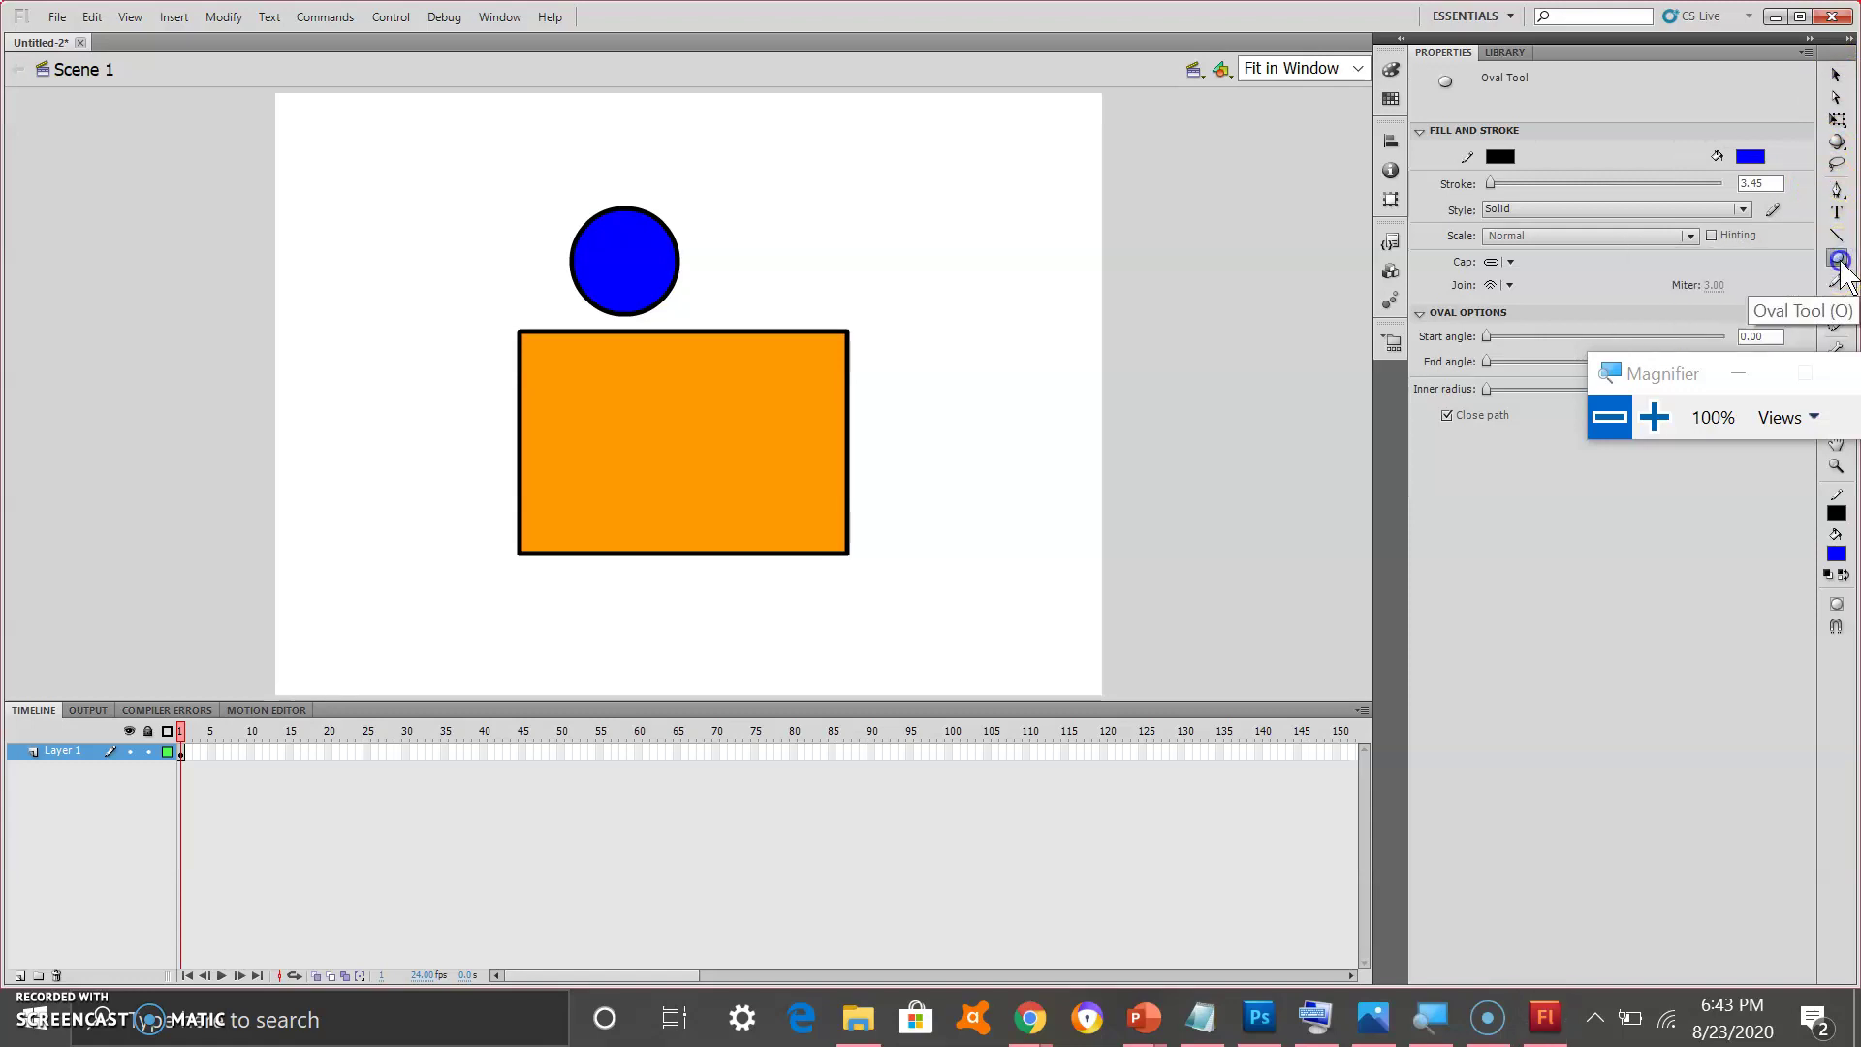
Draw a small red-filled circle centred inside the blue circle, then deselect it.
click(1748, 157)
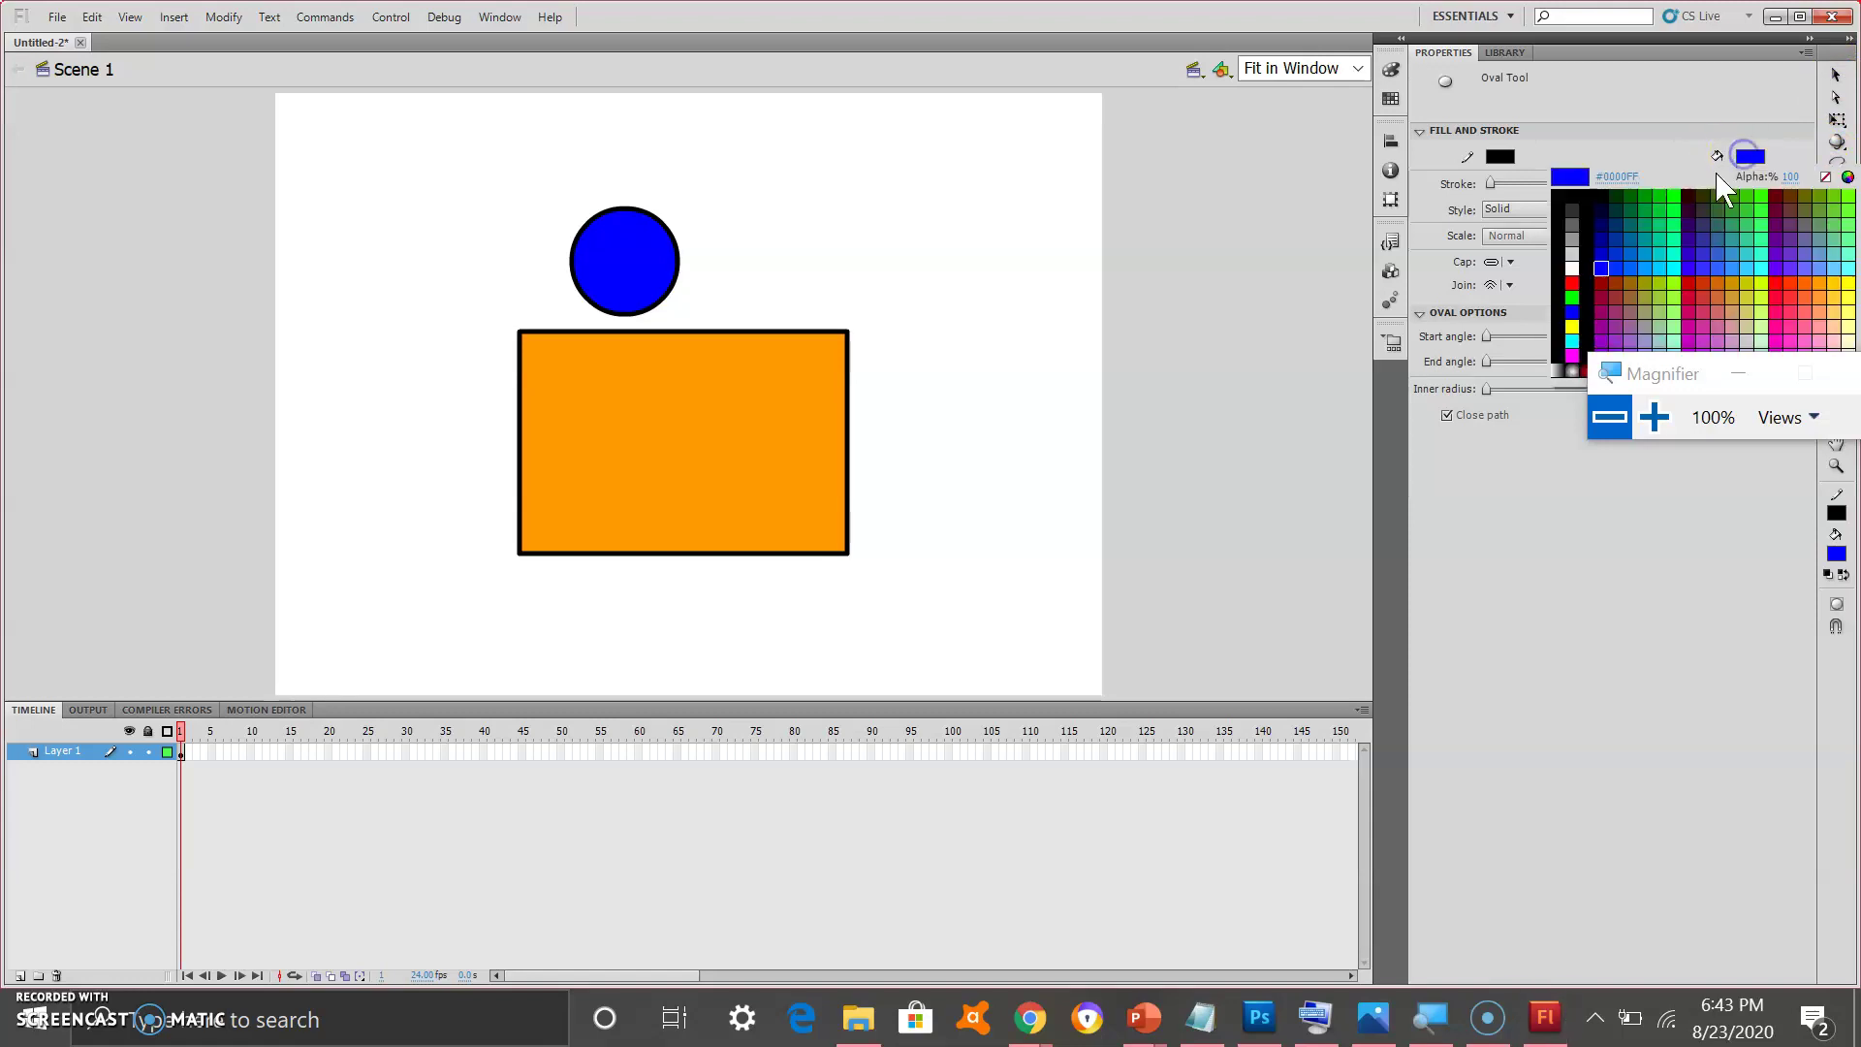
click(1572, 281)
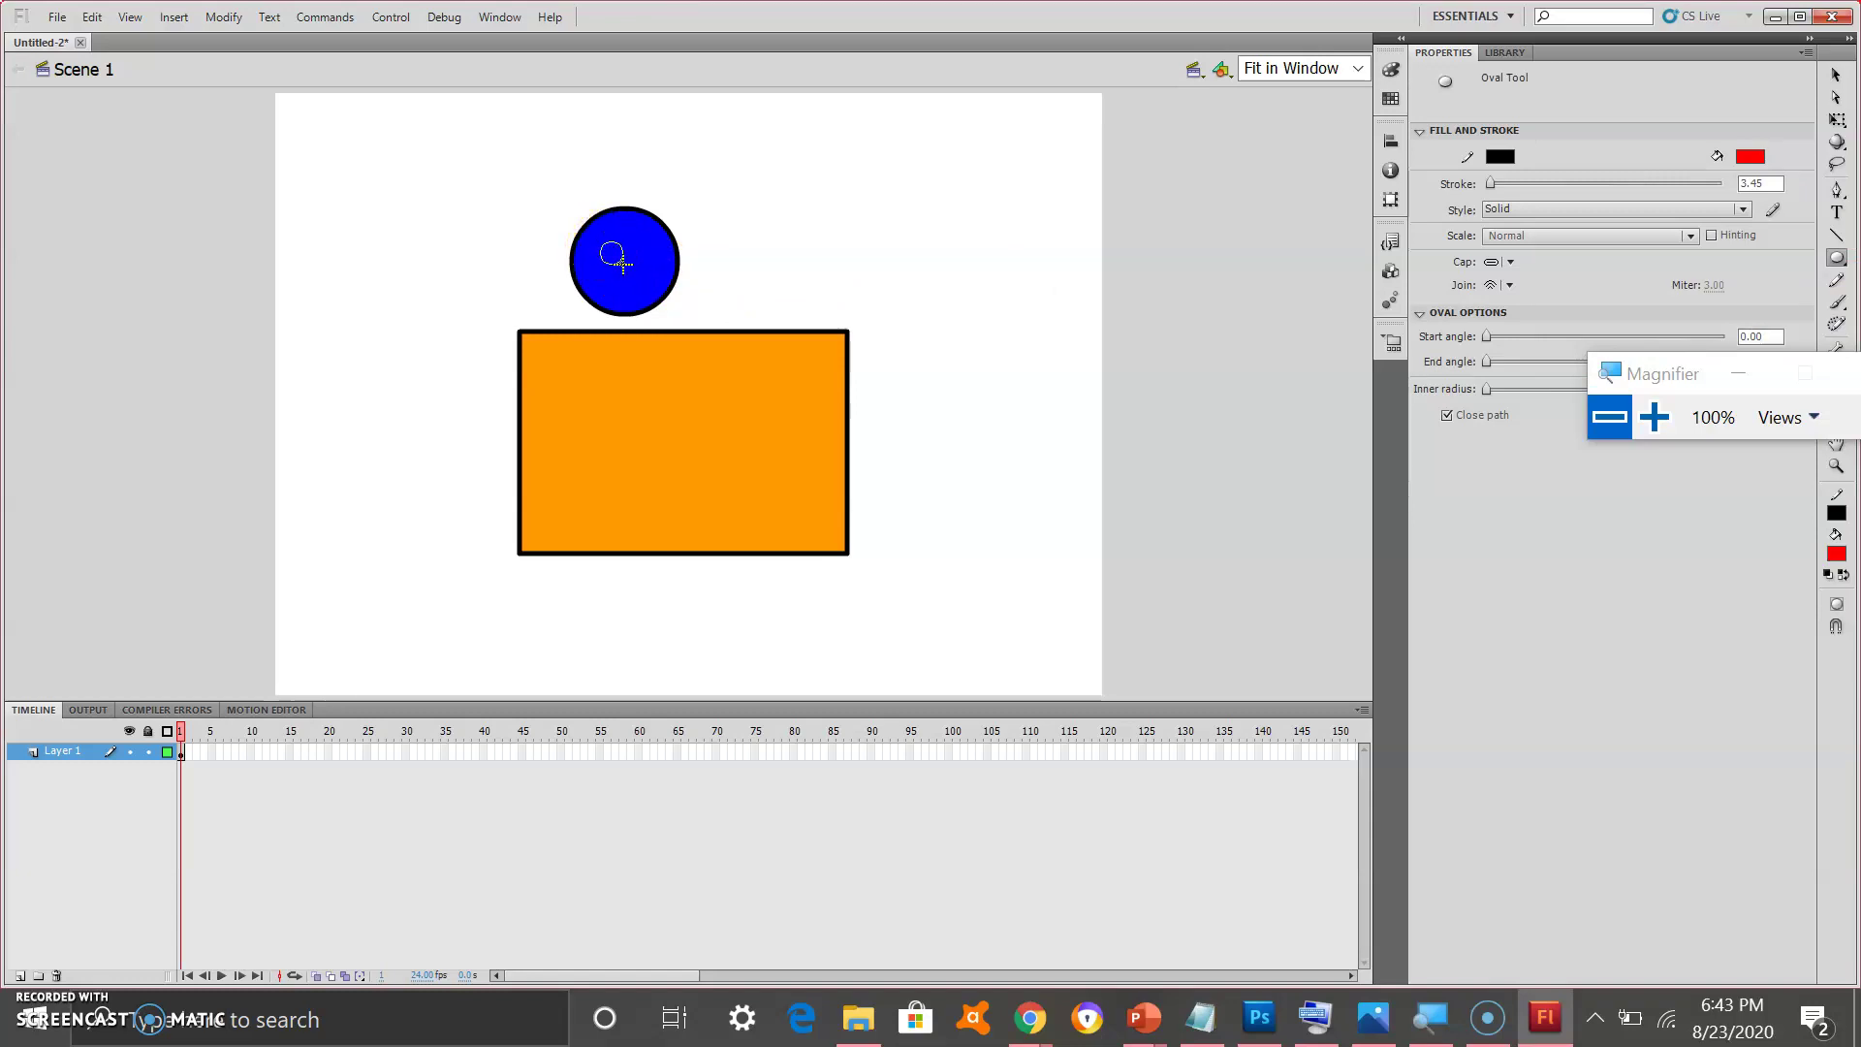
drag(646, 282, 647, 286)
click(1838, 76)
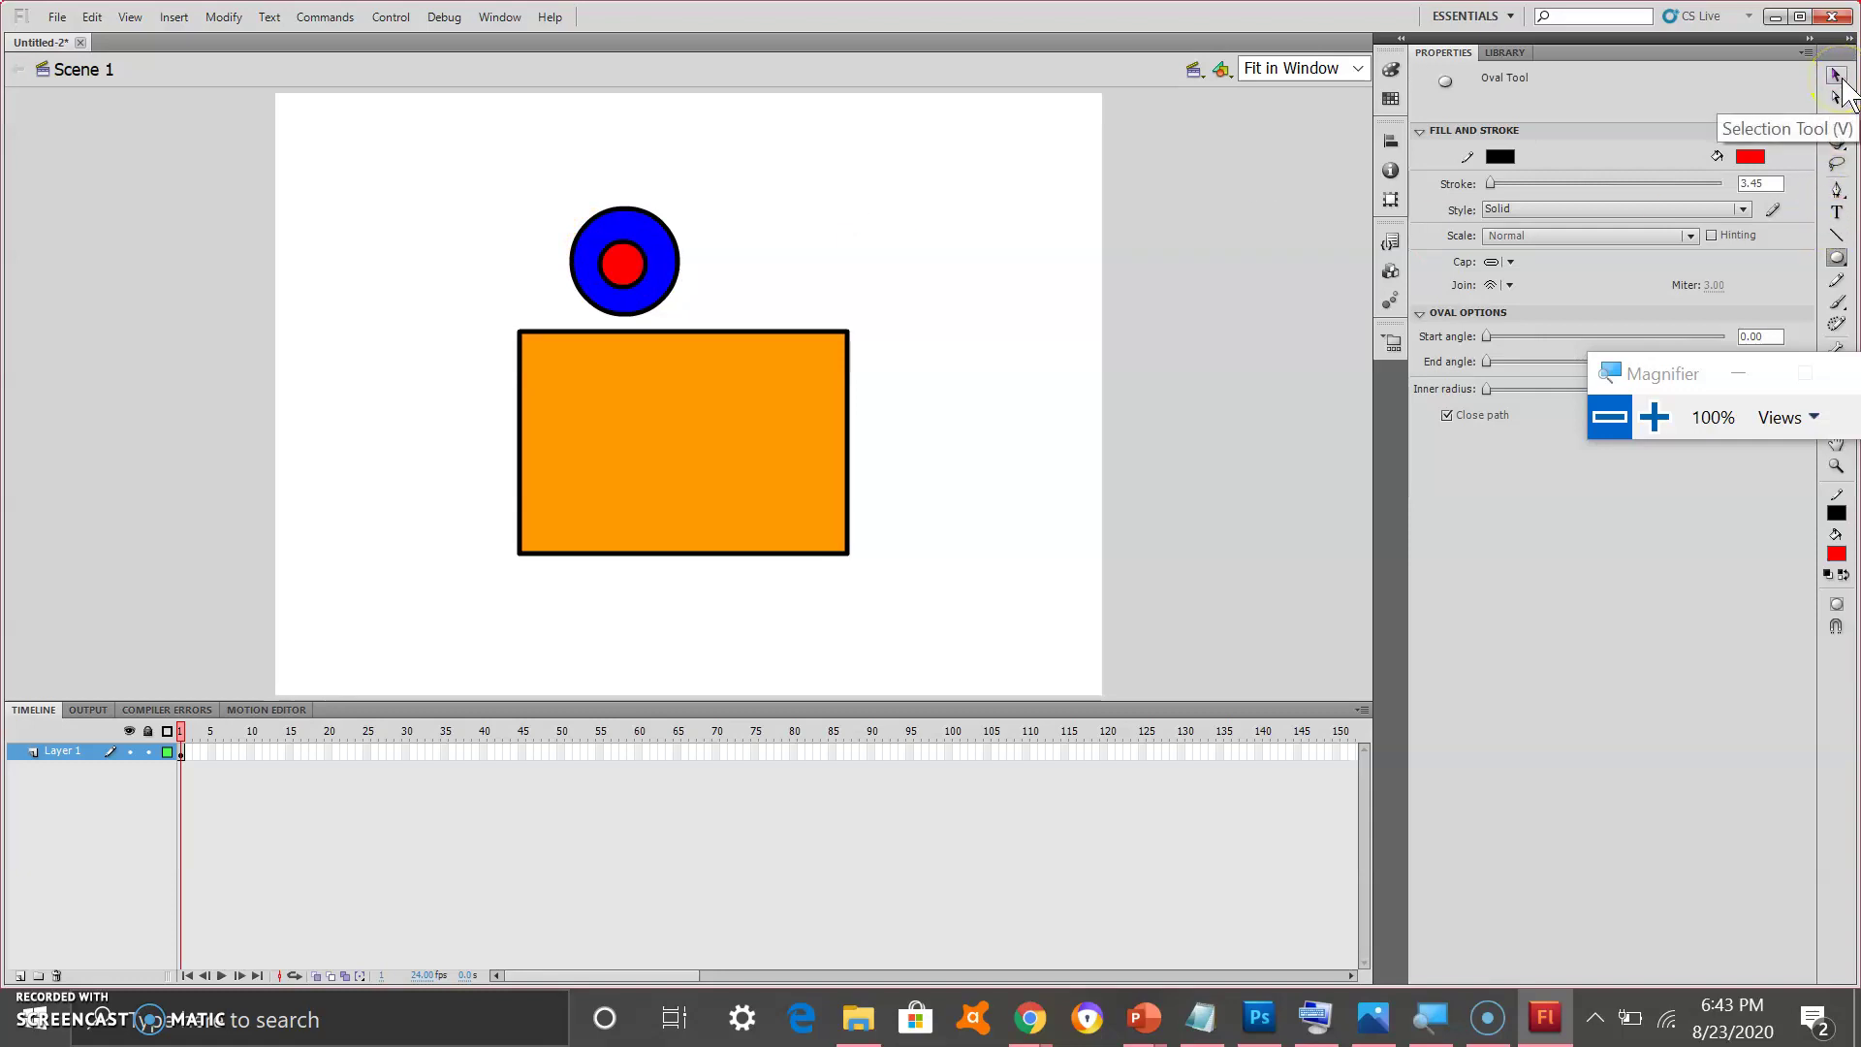
click(1837, 75)
click(981, 499)
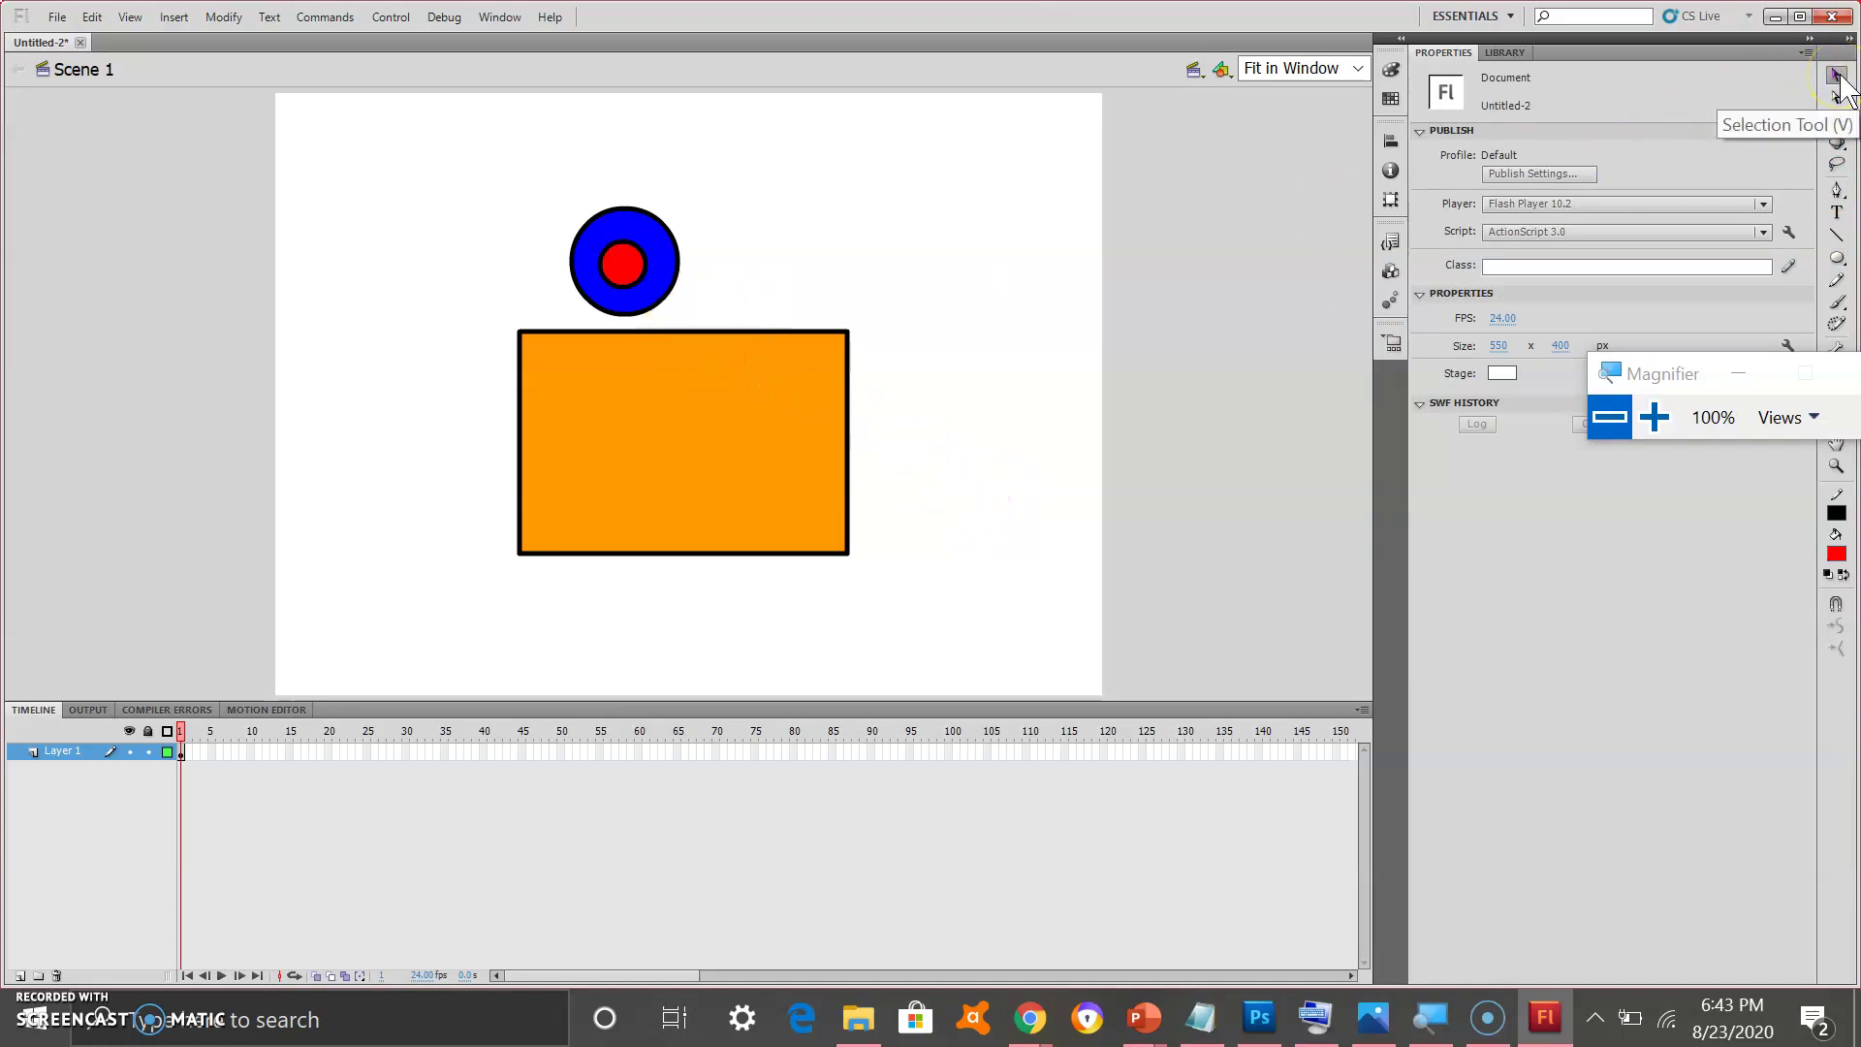
Copy the blue-and-red eye and paste a duplicate onto the stage.
click(1655, 417)
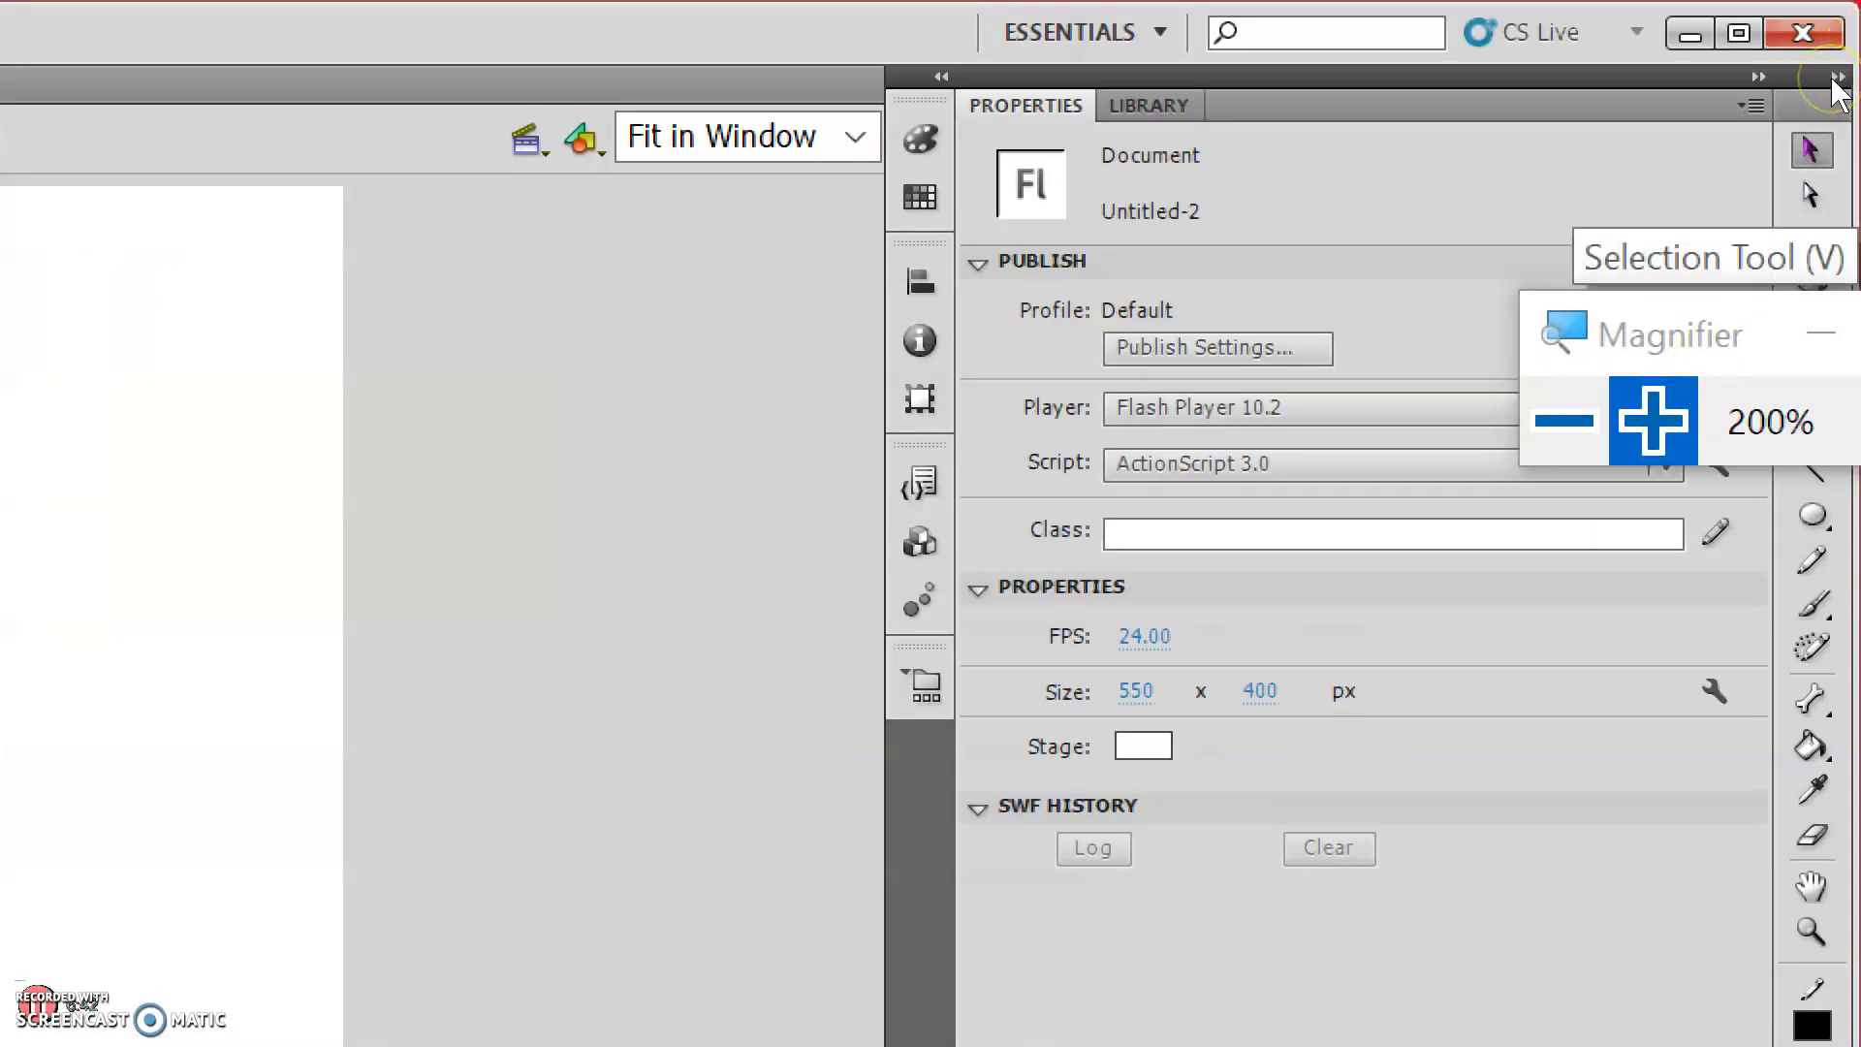
click(1563, 420)
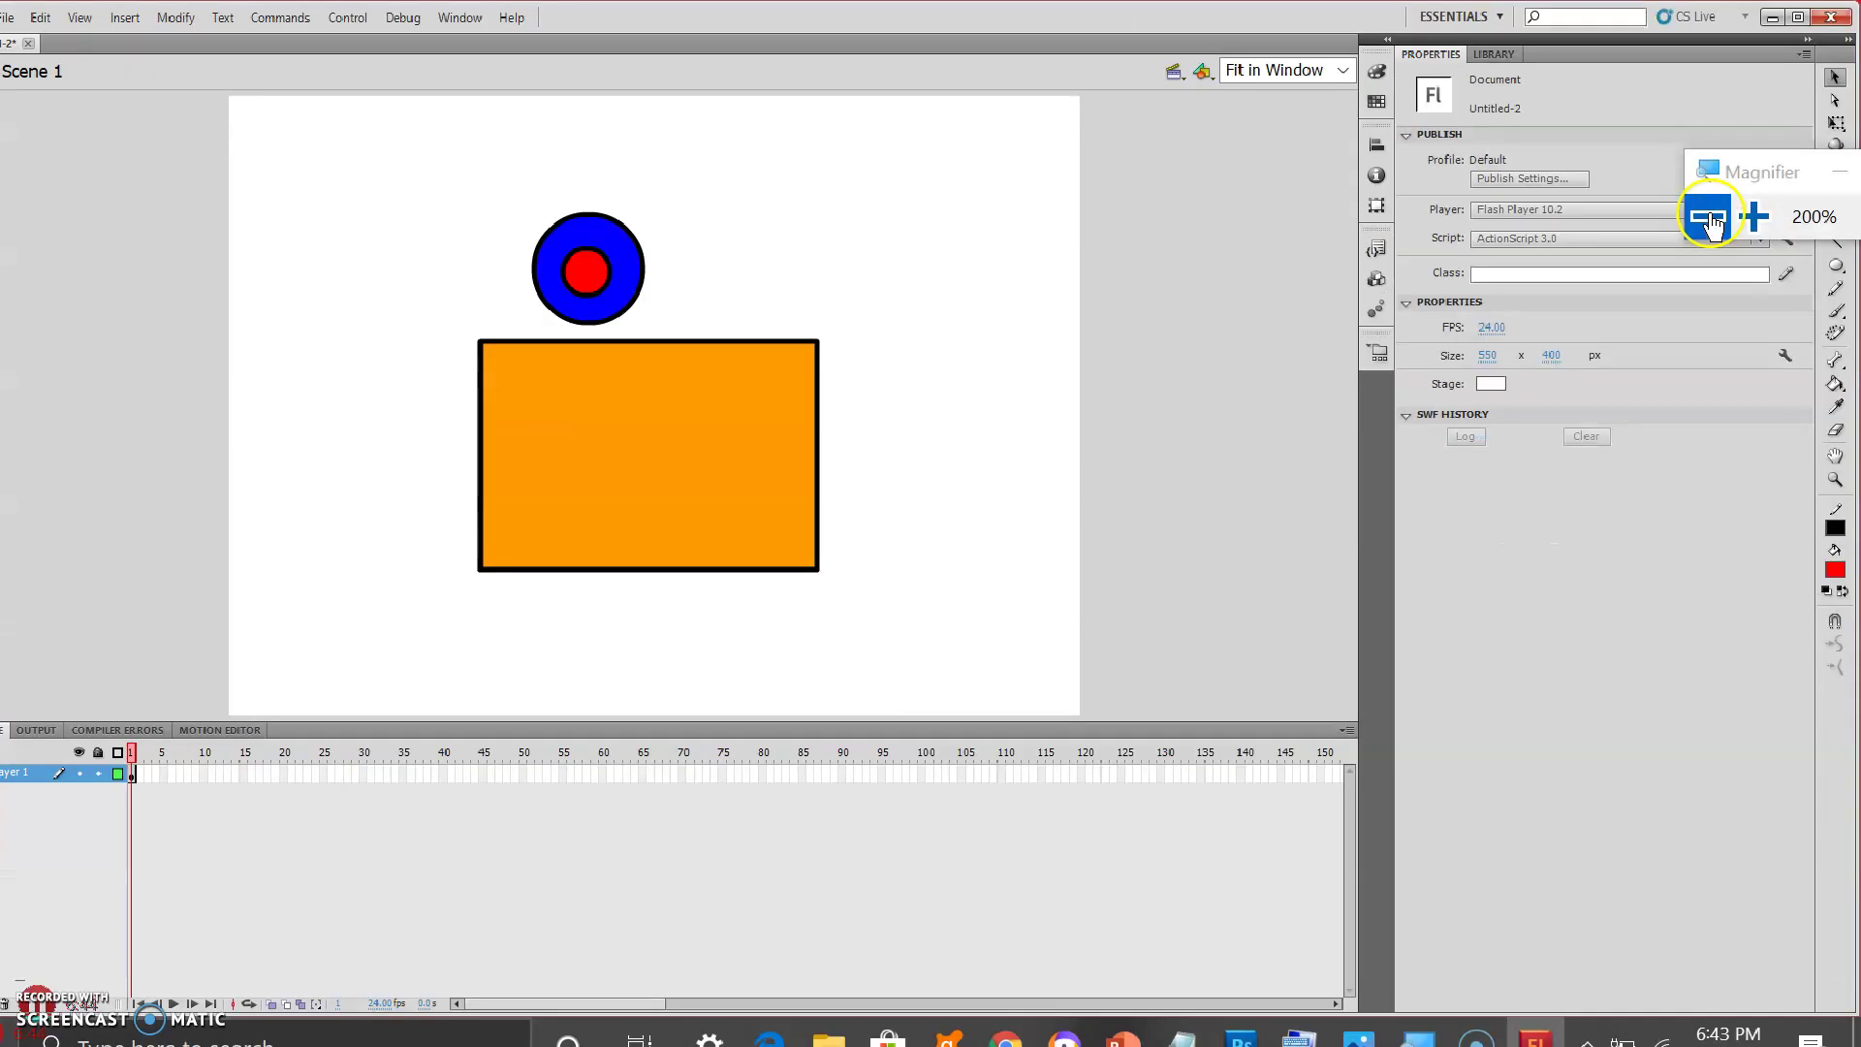
drag(544, 188, 715, 318)
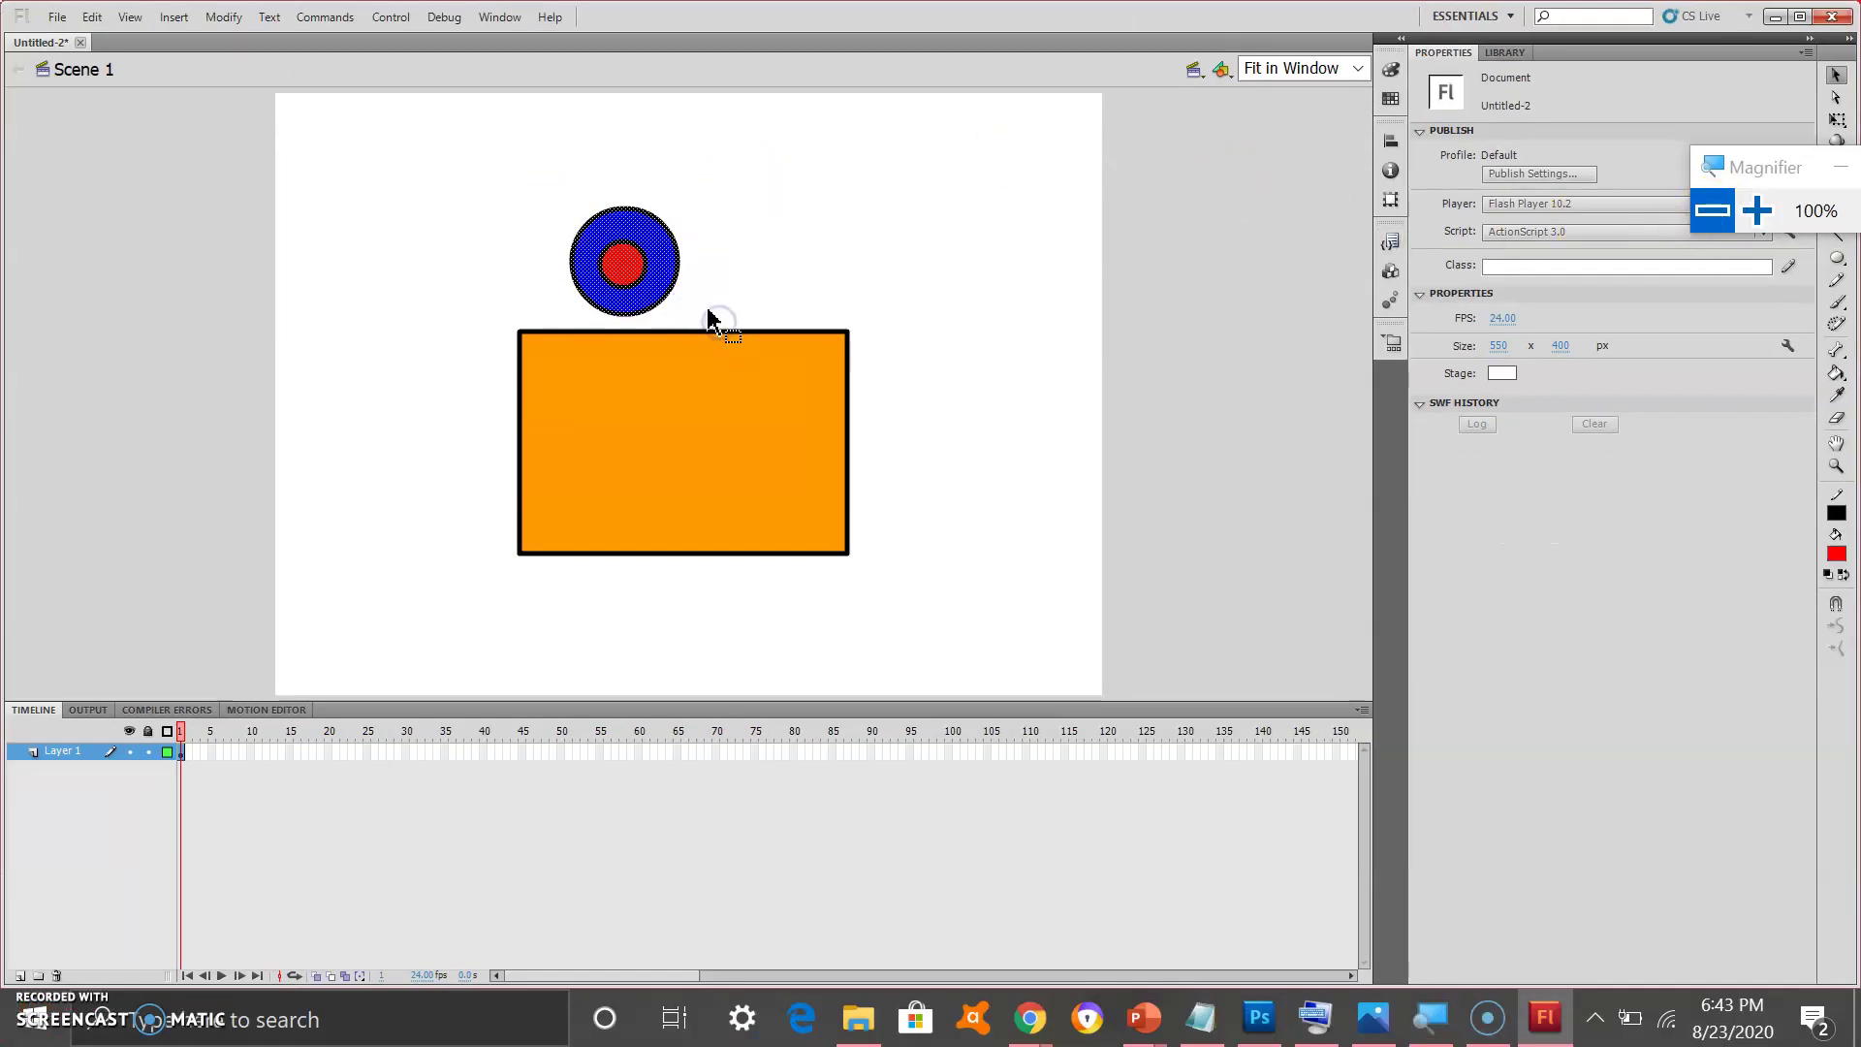
right_click(649, 254)
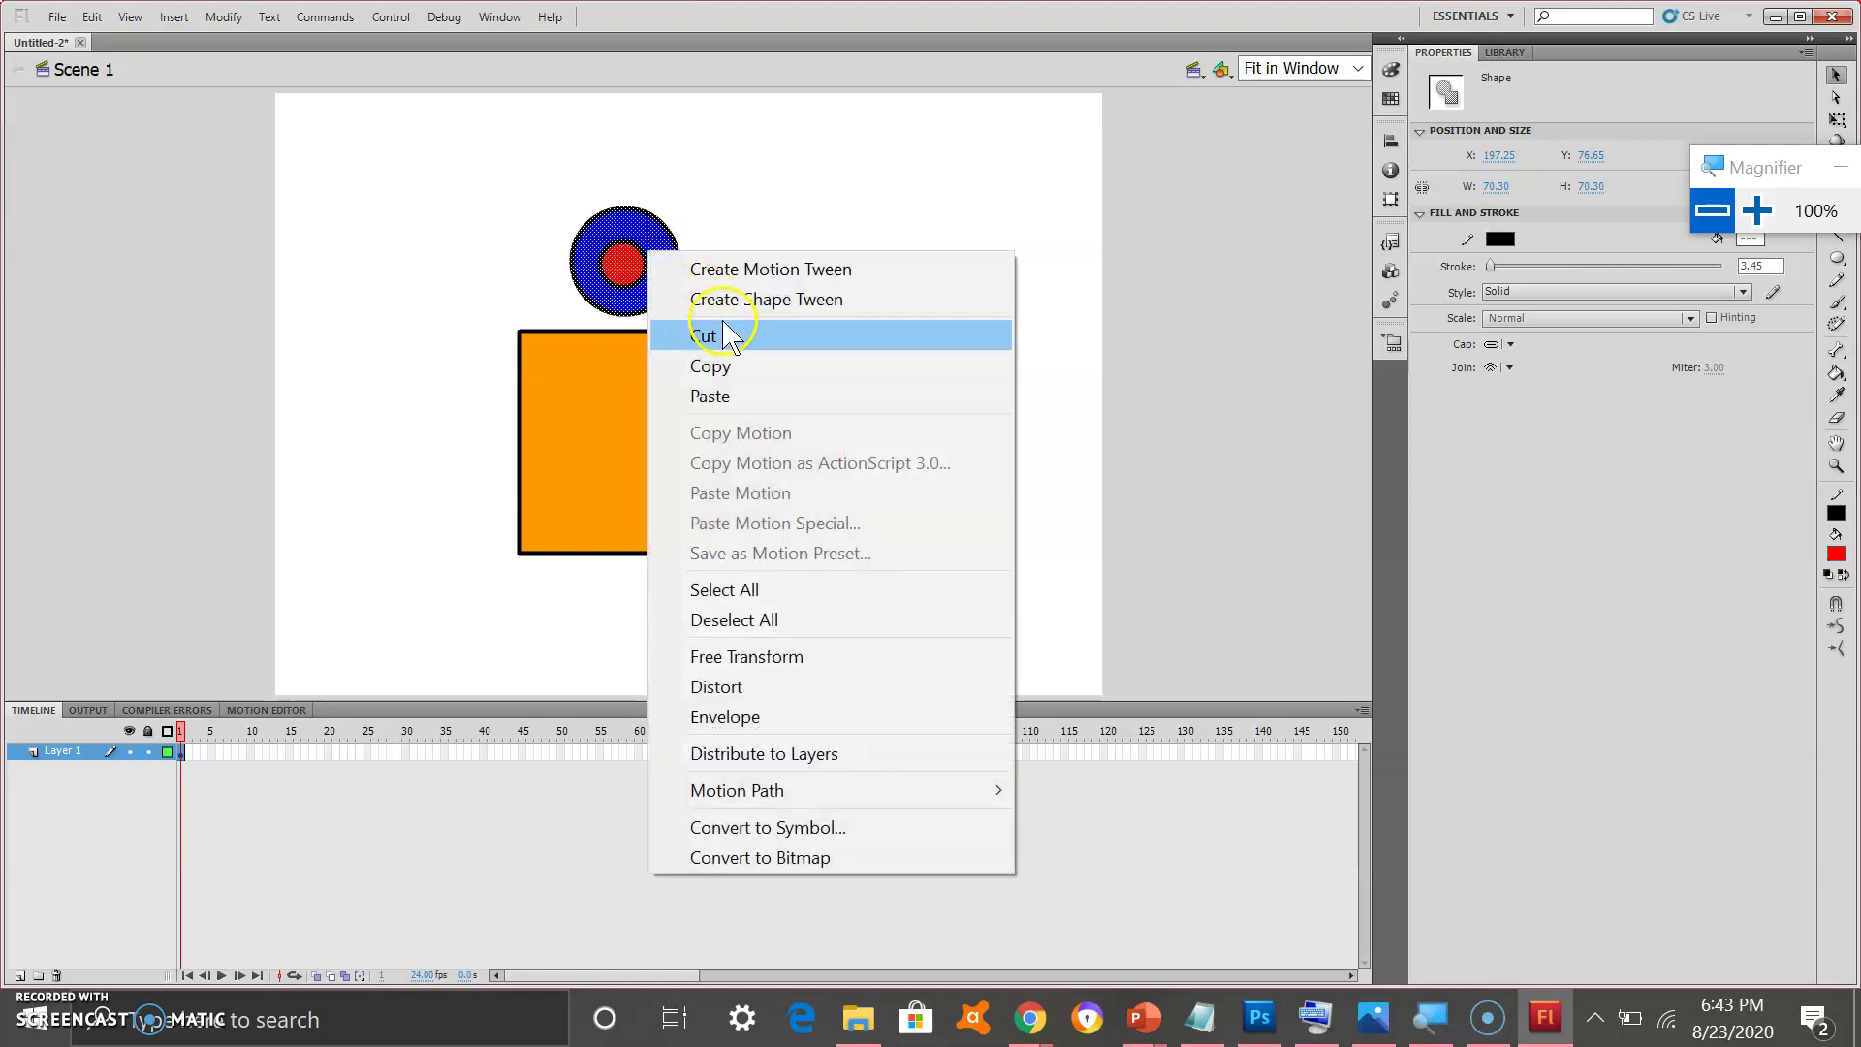
click(734, 361)
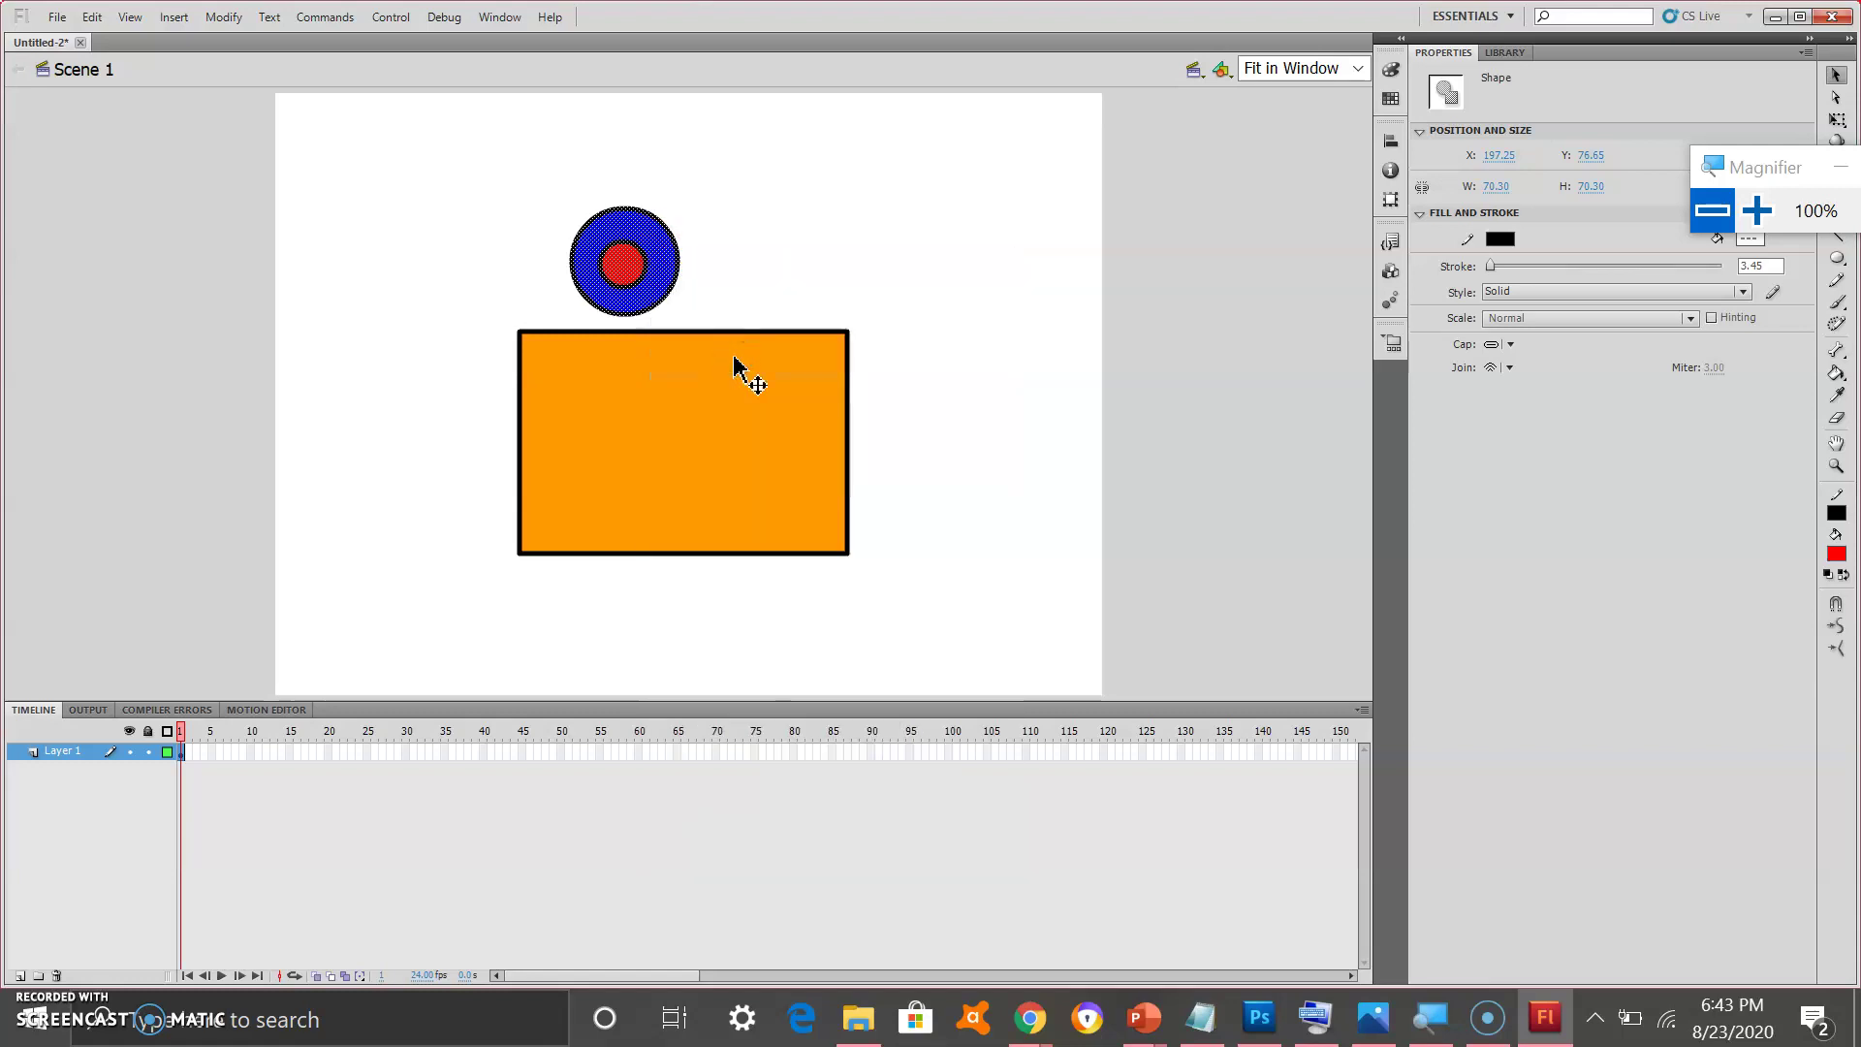
right_click(764, 237)
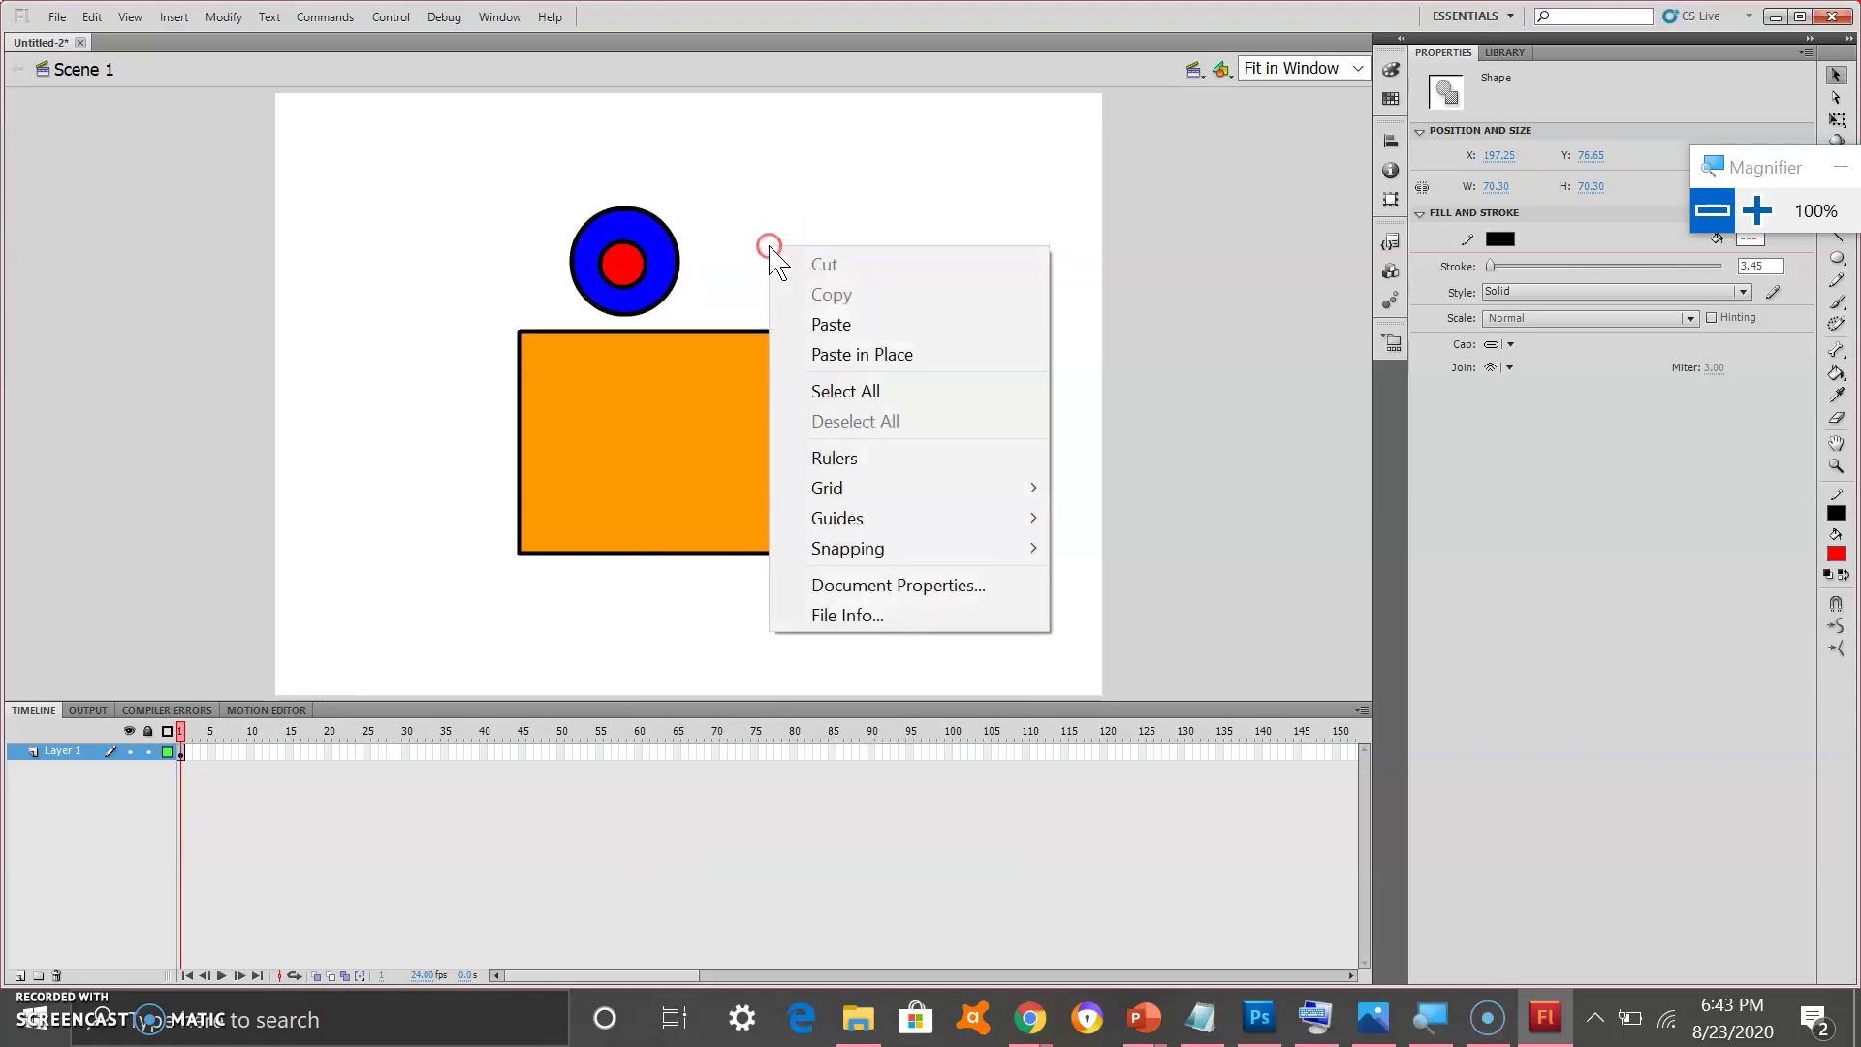
click(878, 322)
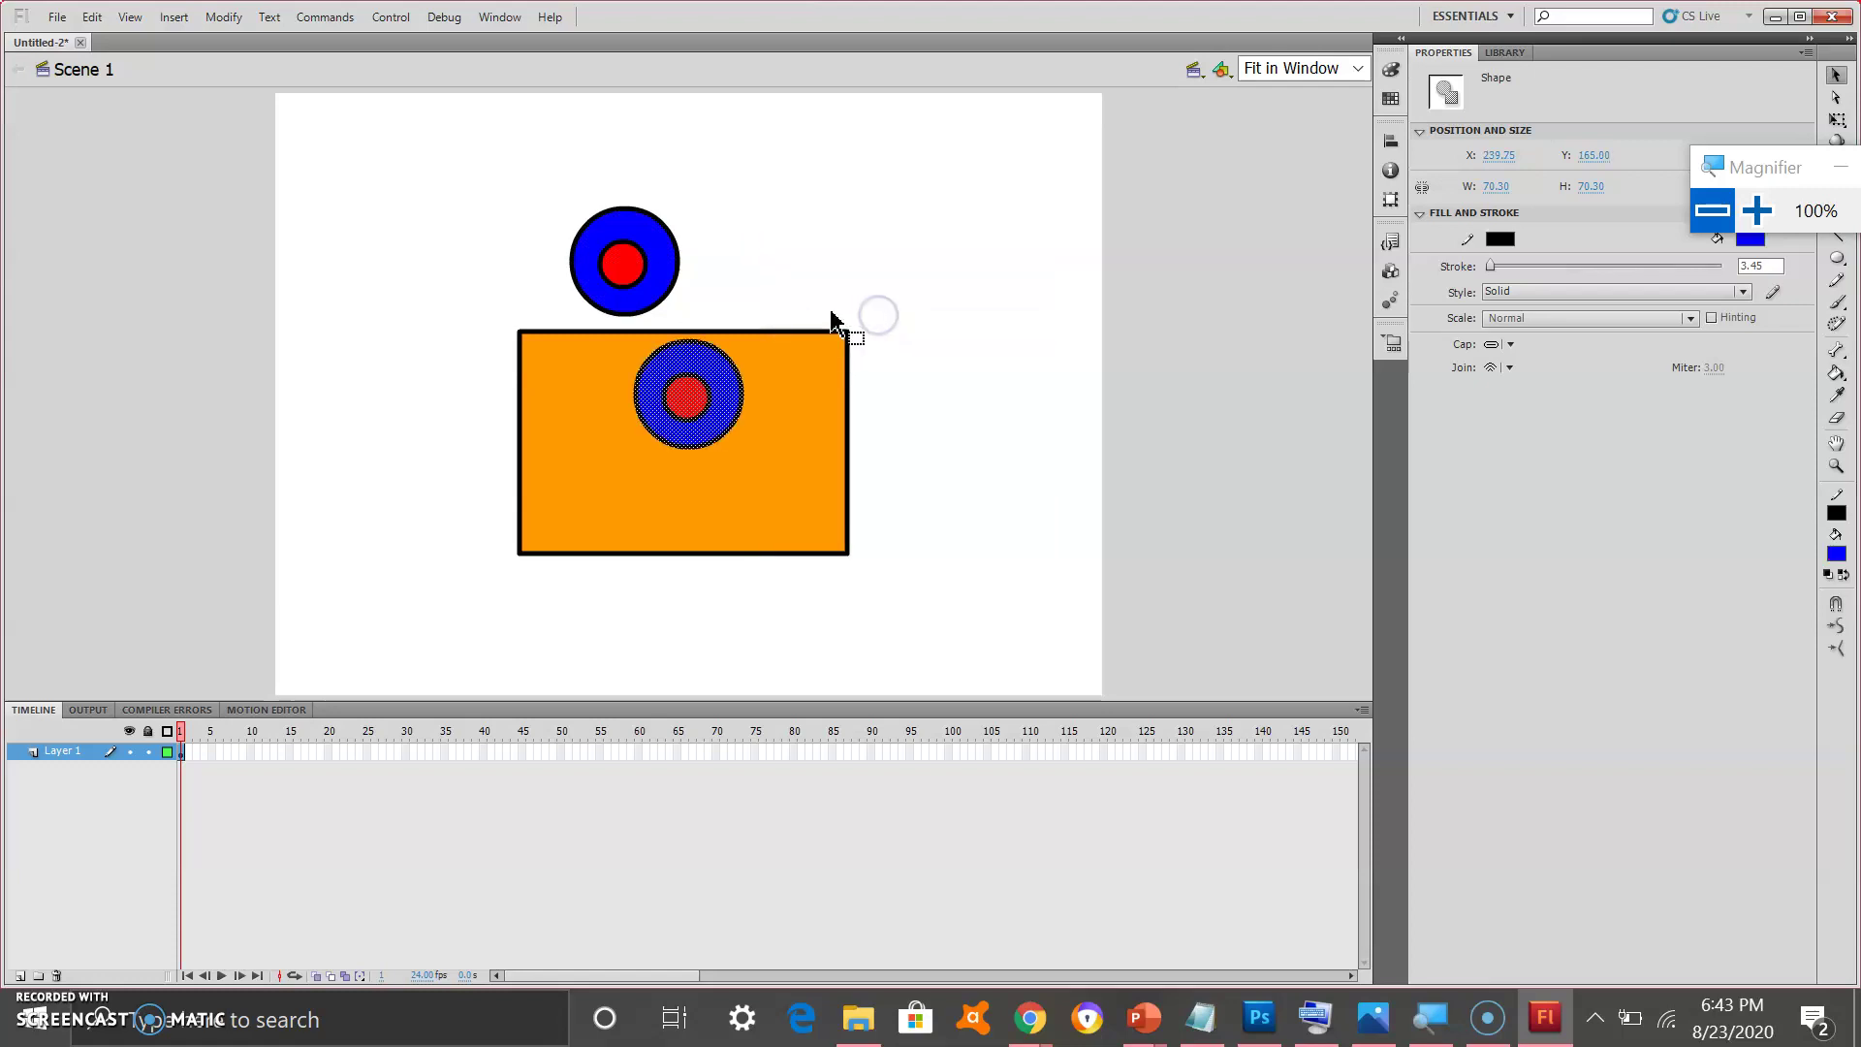
Position the copied eye level with and beside the first eye above the body.
drag(684, 418, 766, 278)
drag(766, 283, 765, 284)
click(928, 257)
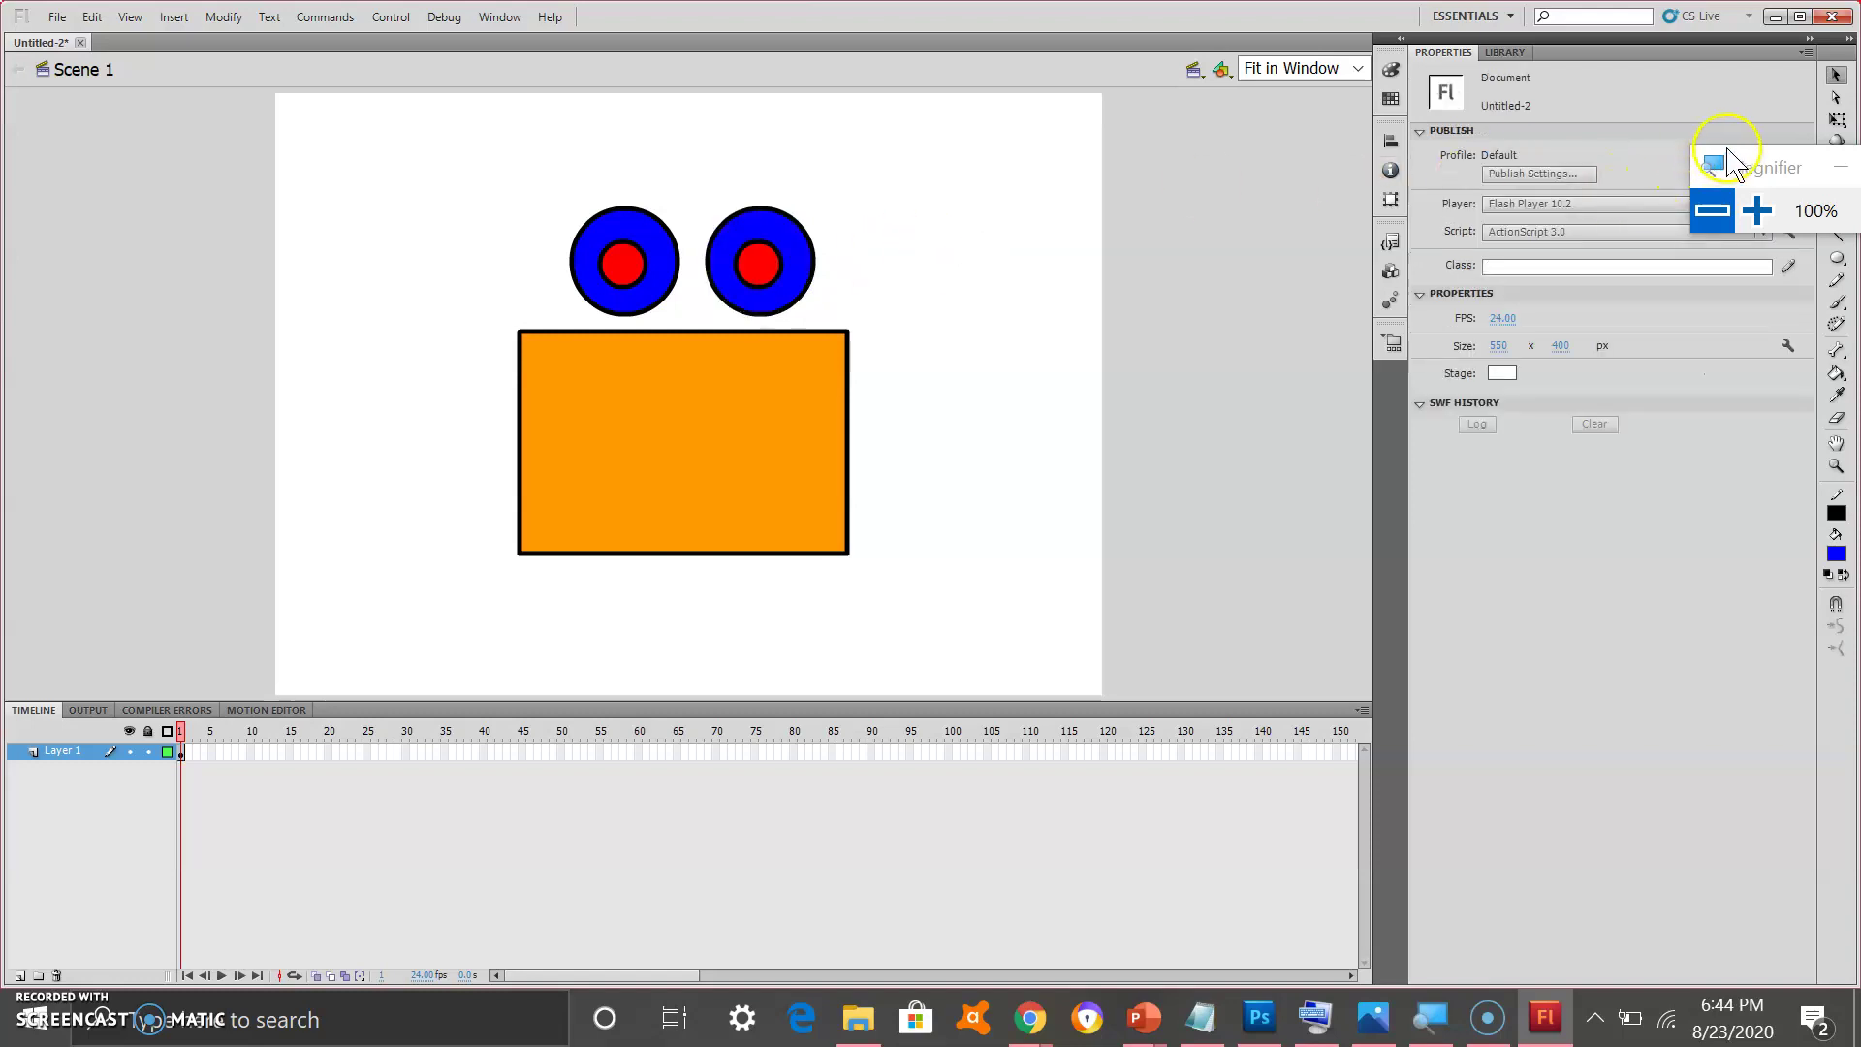
drag(1735, 167, 1188, 352)
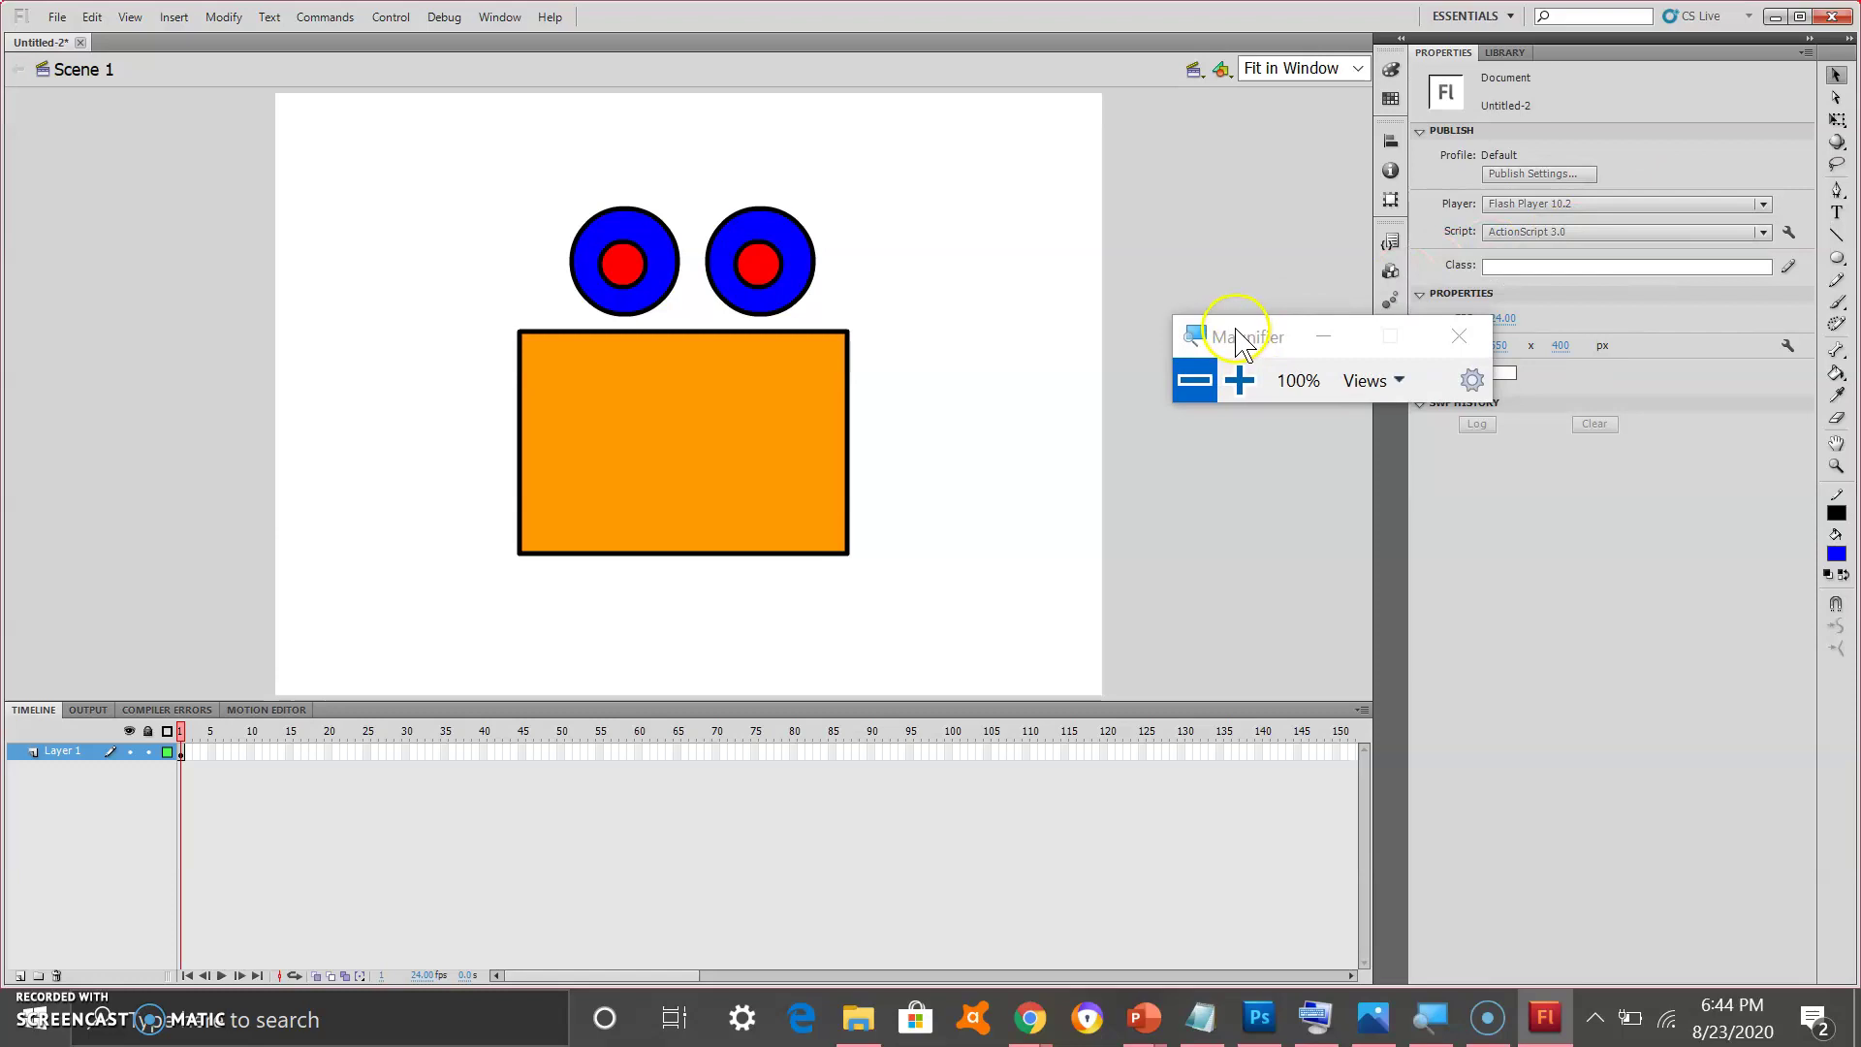
Draw a blue square arm against the left side of the orange body.
click(1838, 258)
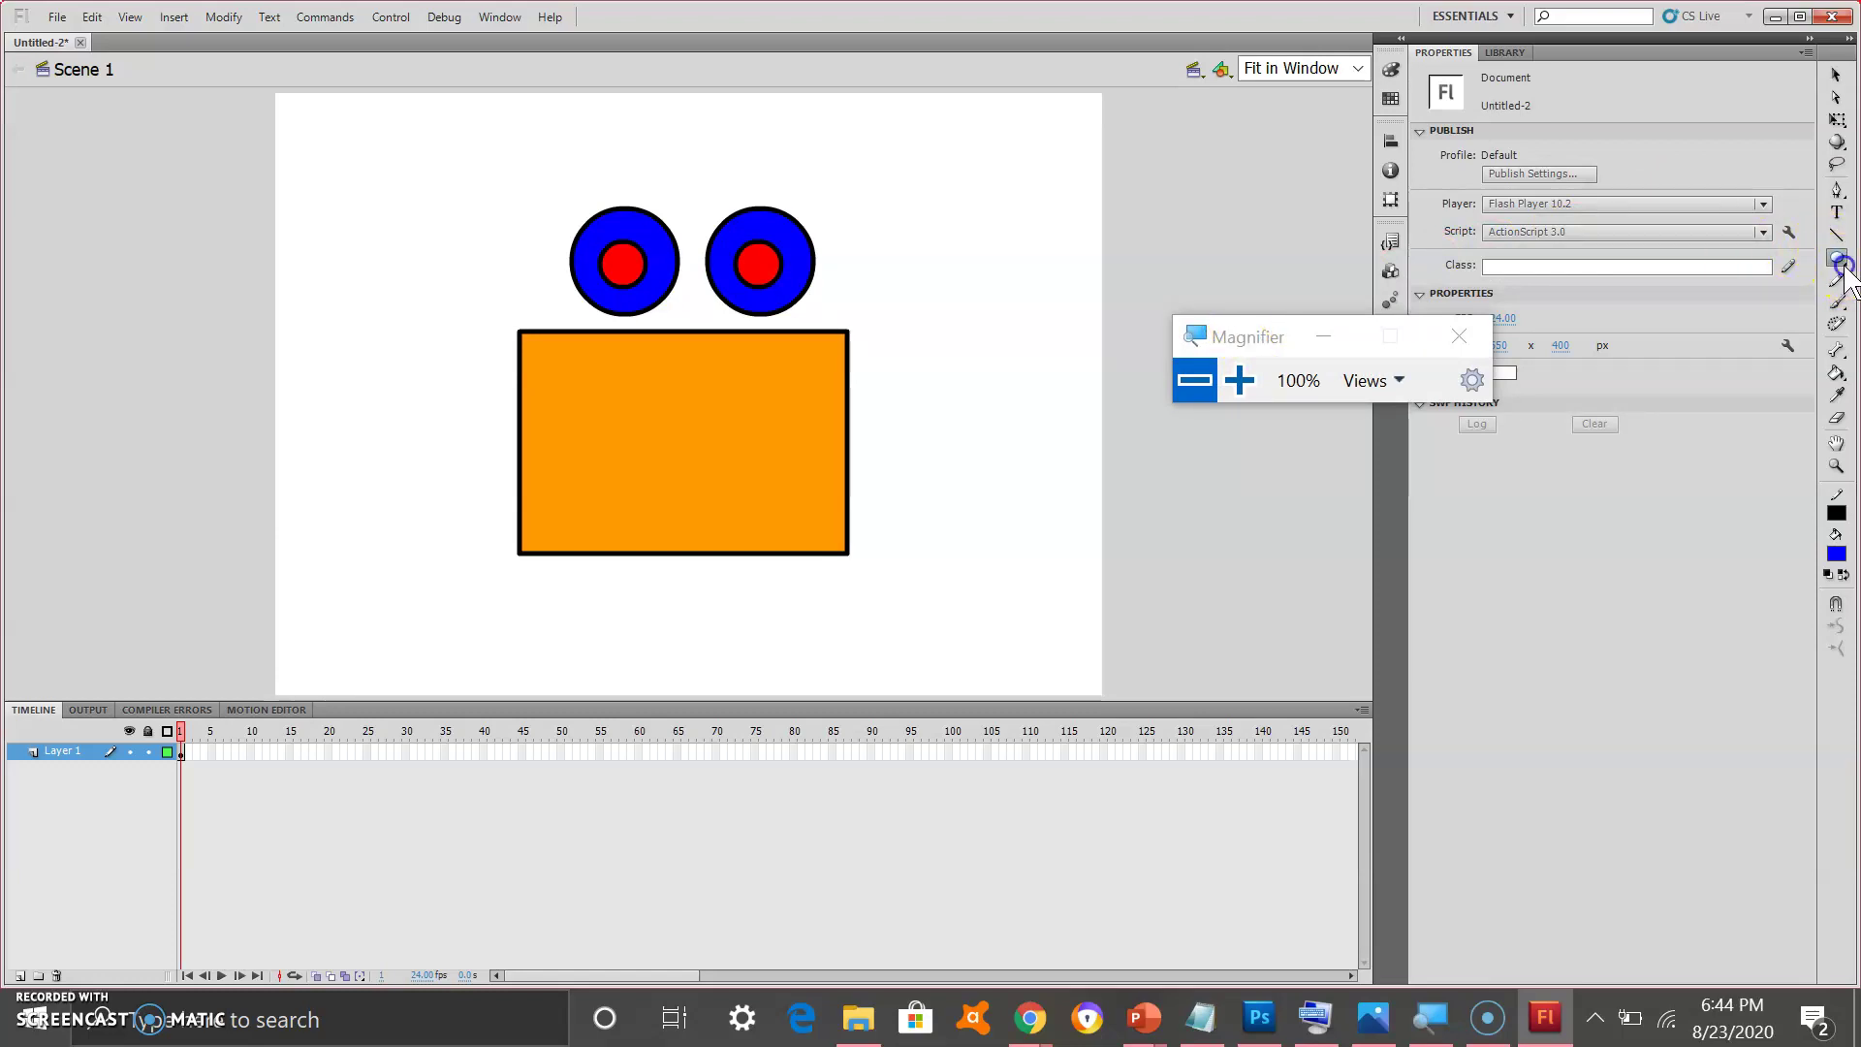
drag(1844, 267, 1736, 258)
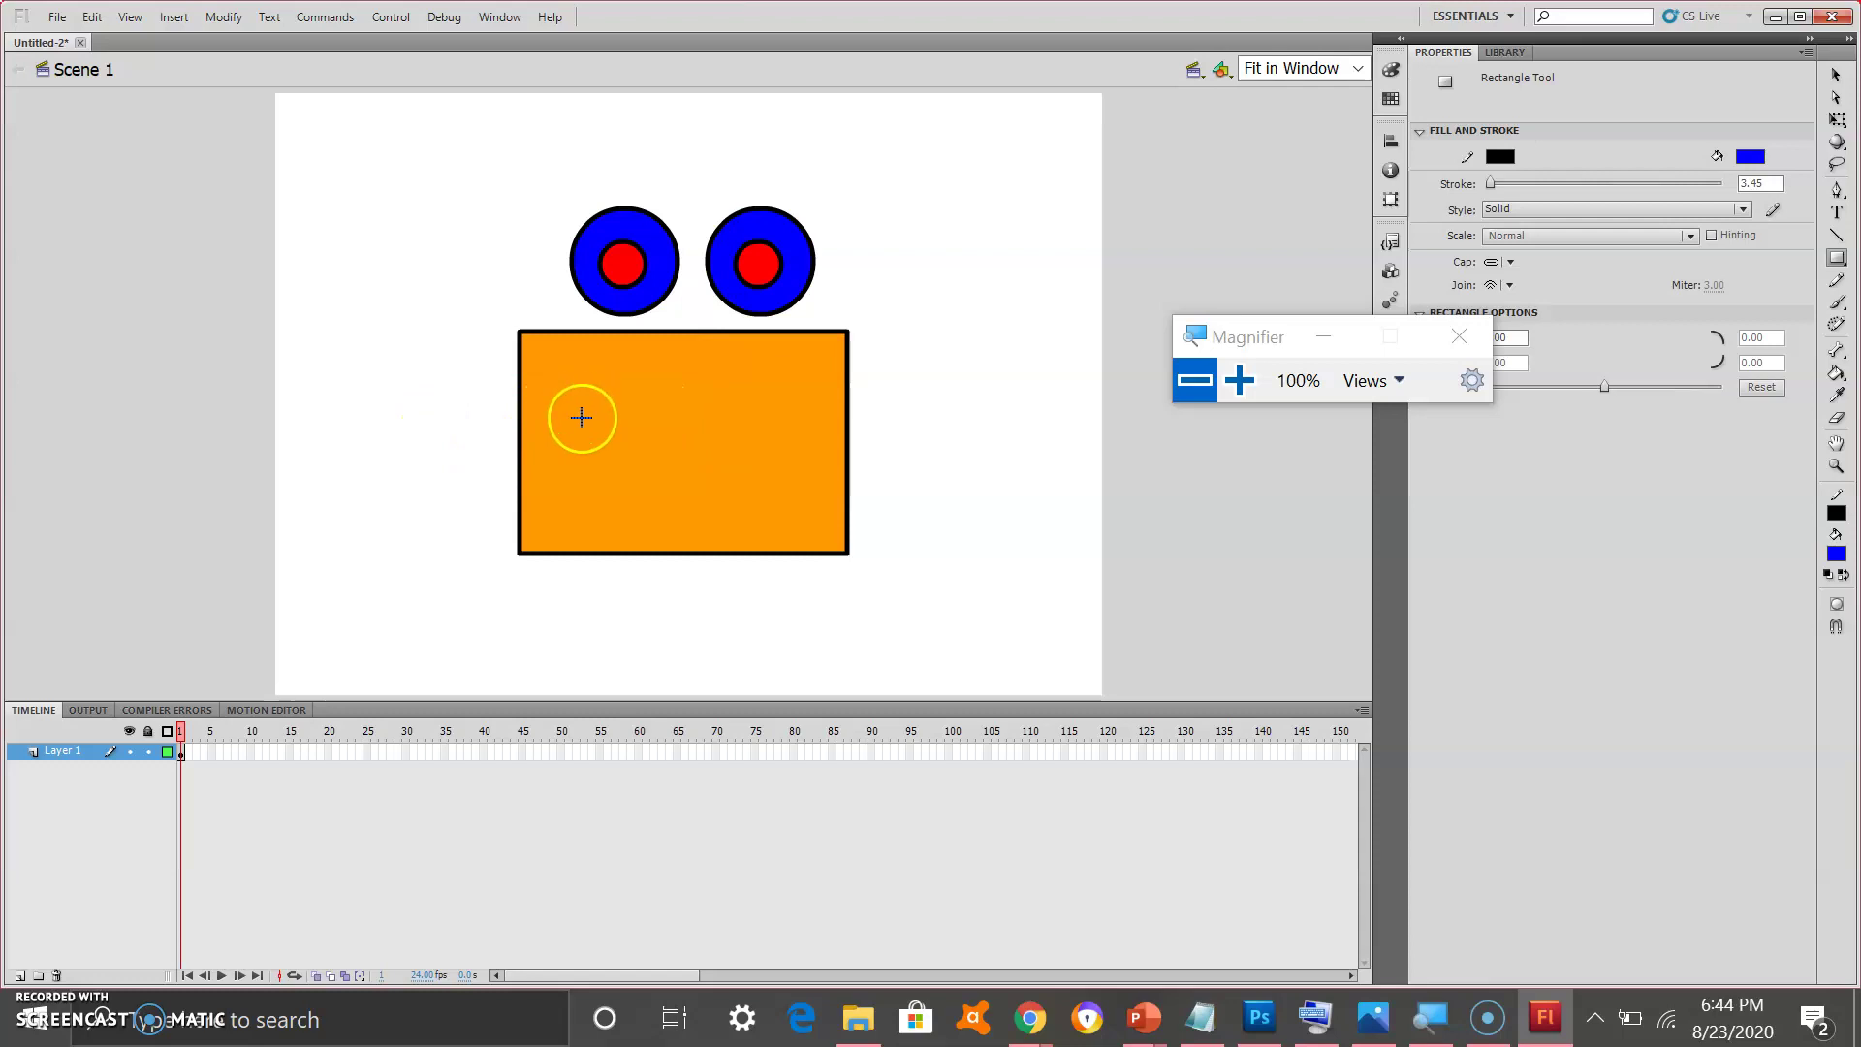
click(465, 422)
drag(491, 448, 521, 466)
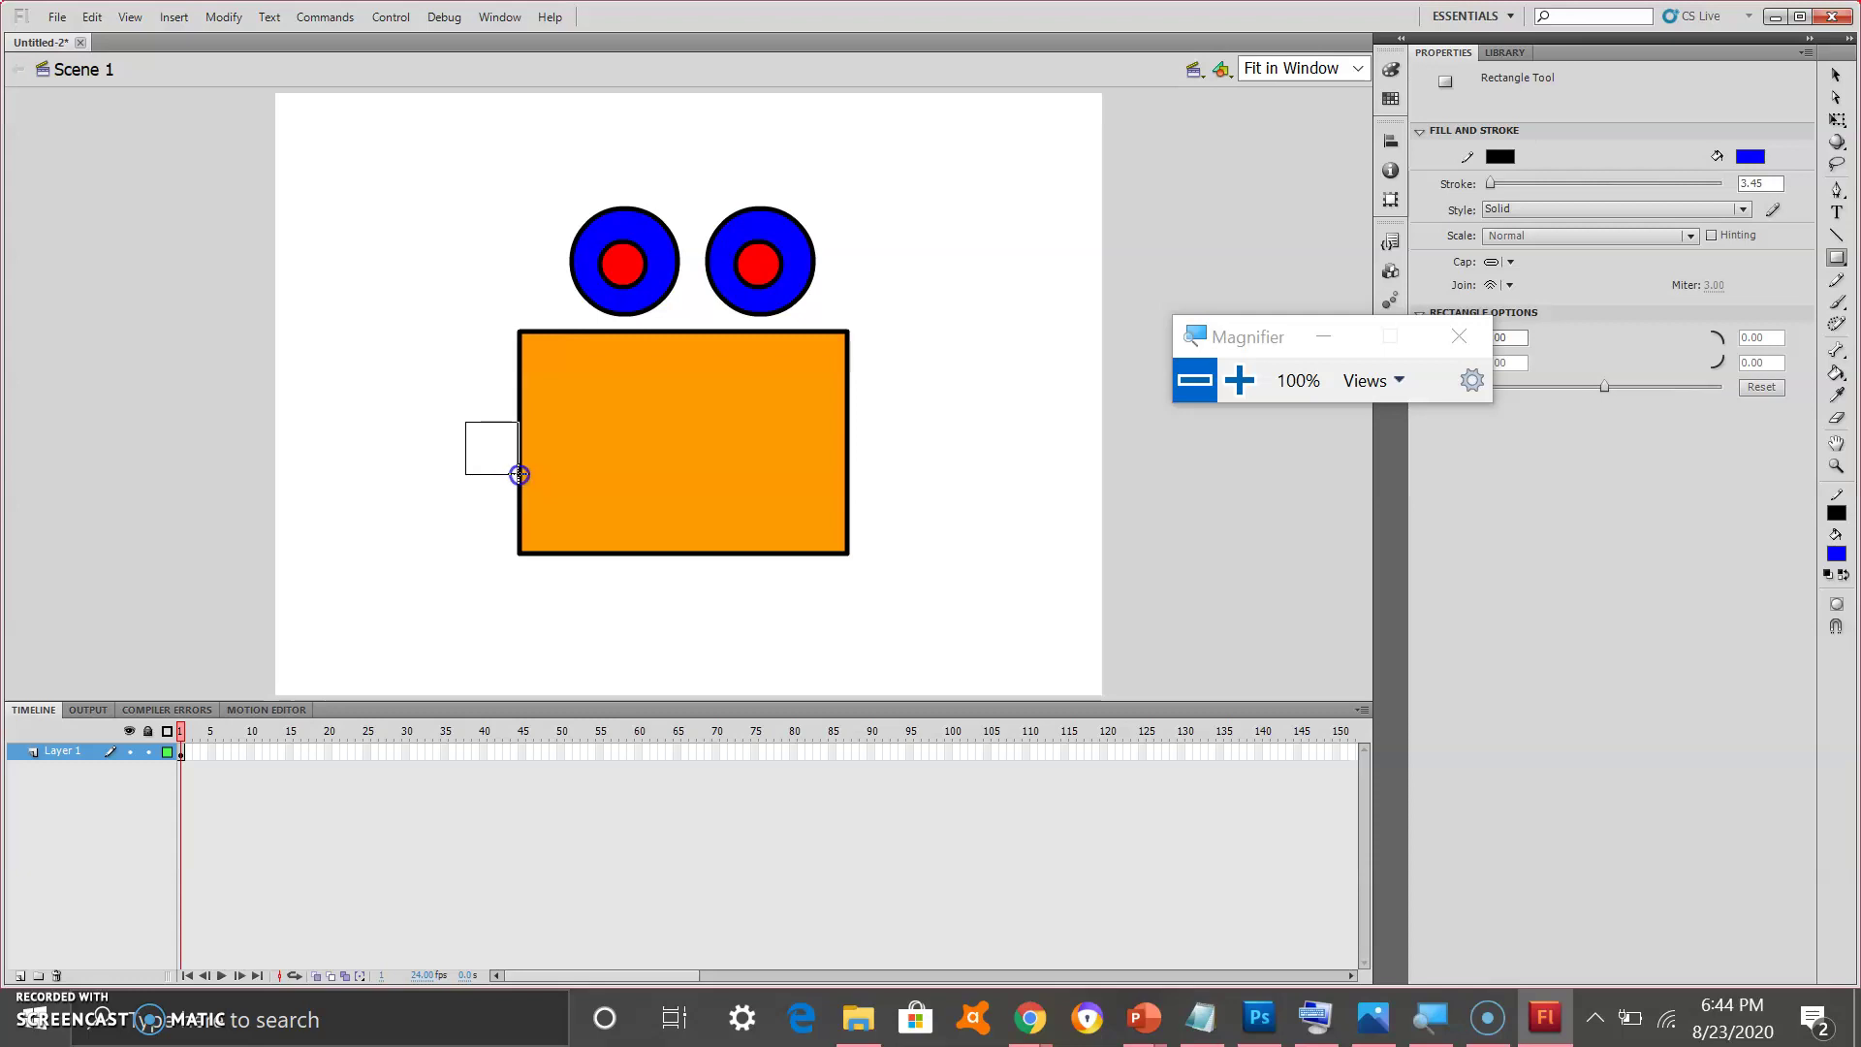
drag(520, 475, 519, 476)
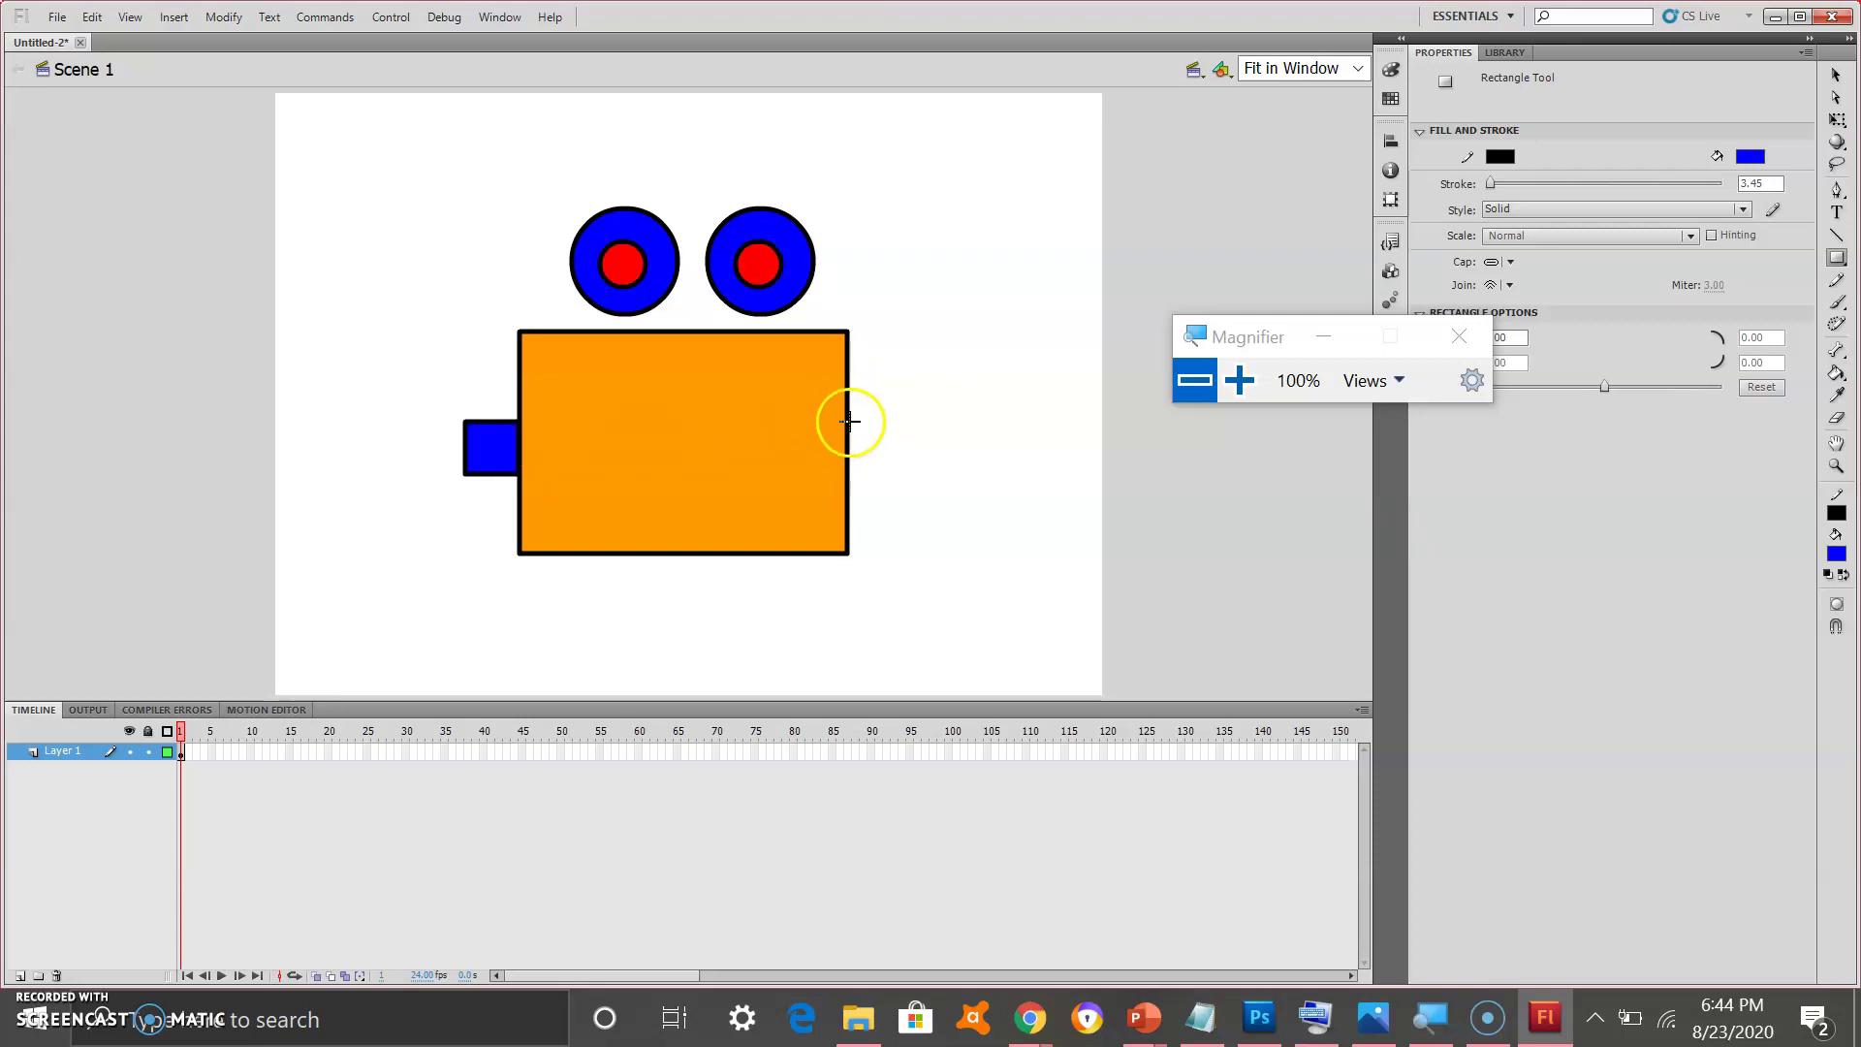
Copy the blue arm and place the pasted duplicate on the body's right side.
click(1837, 76)
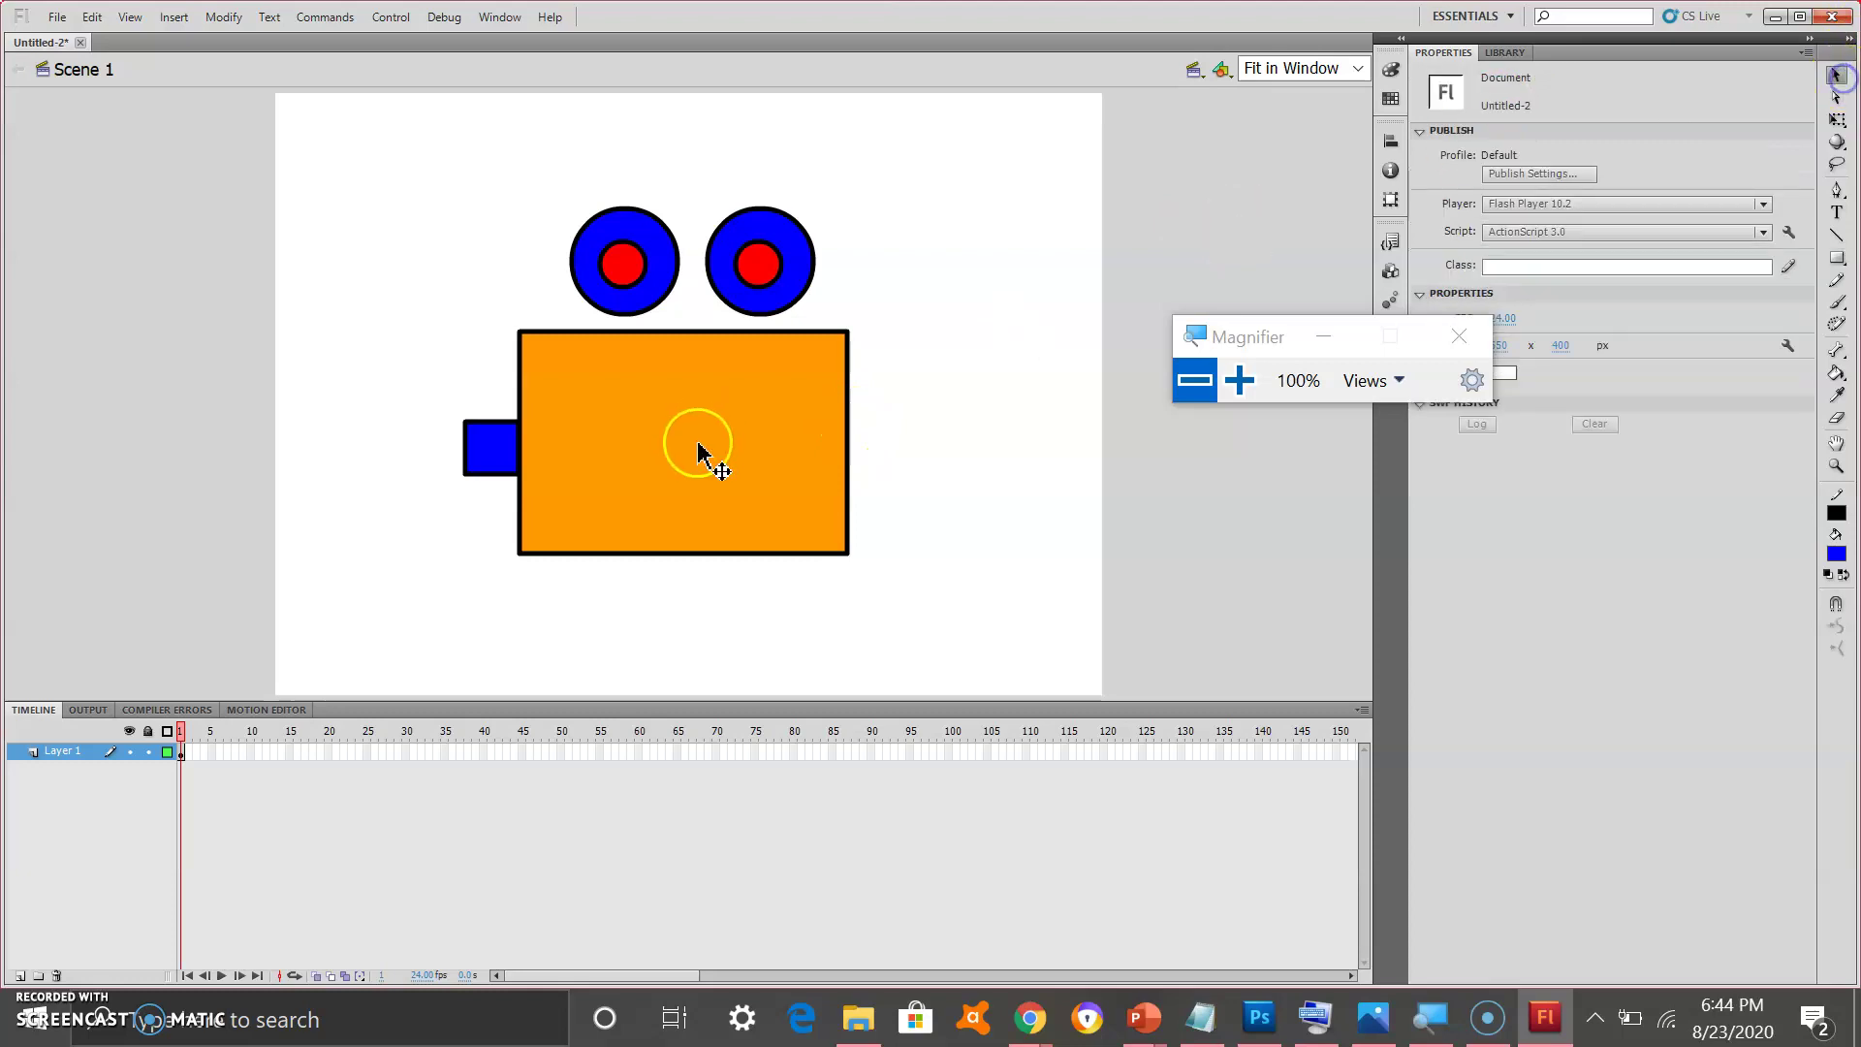
click(483, 454)
click(532, 458)
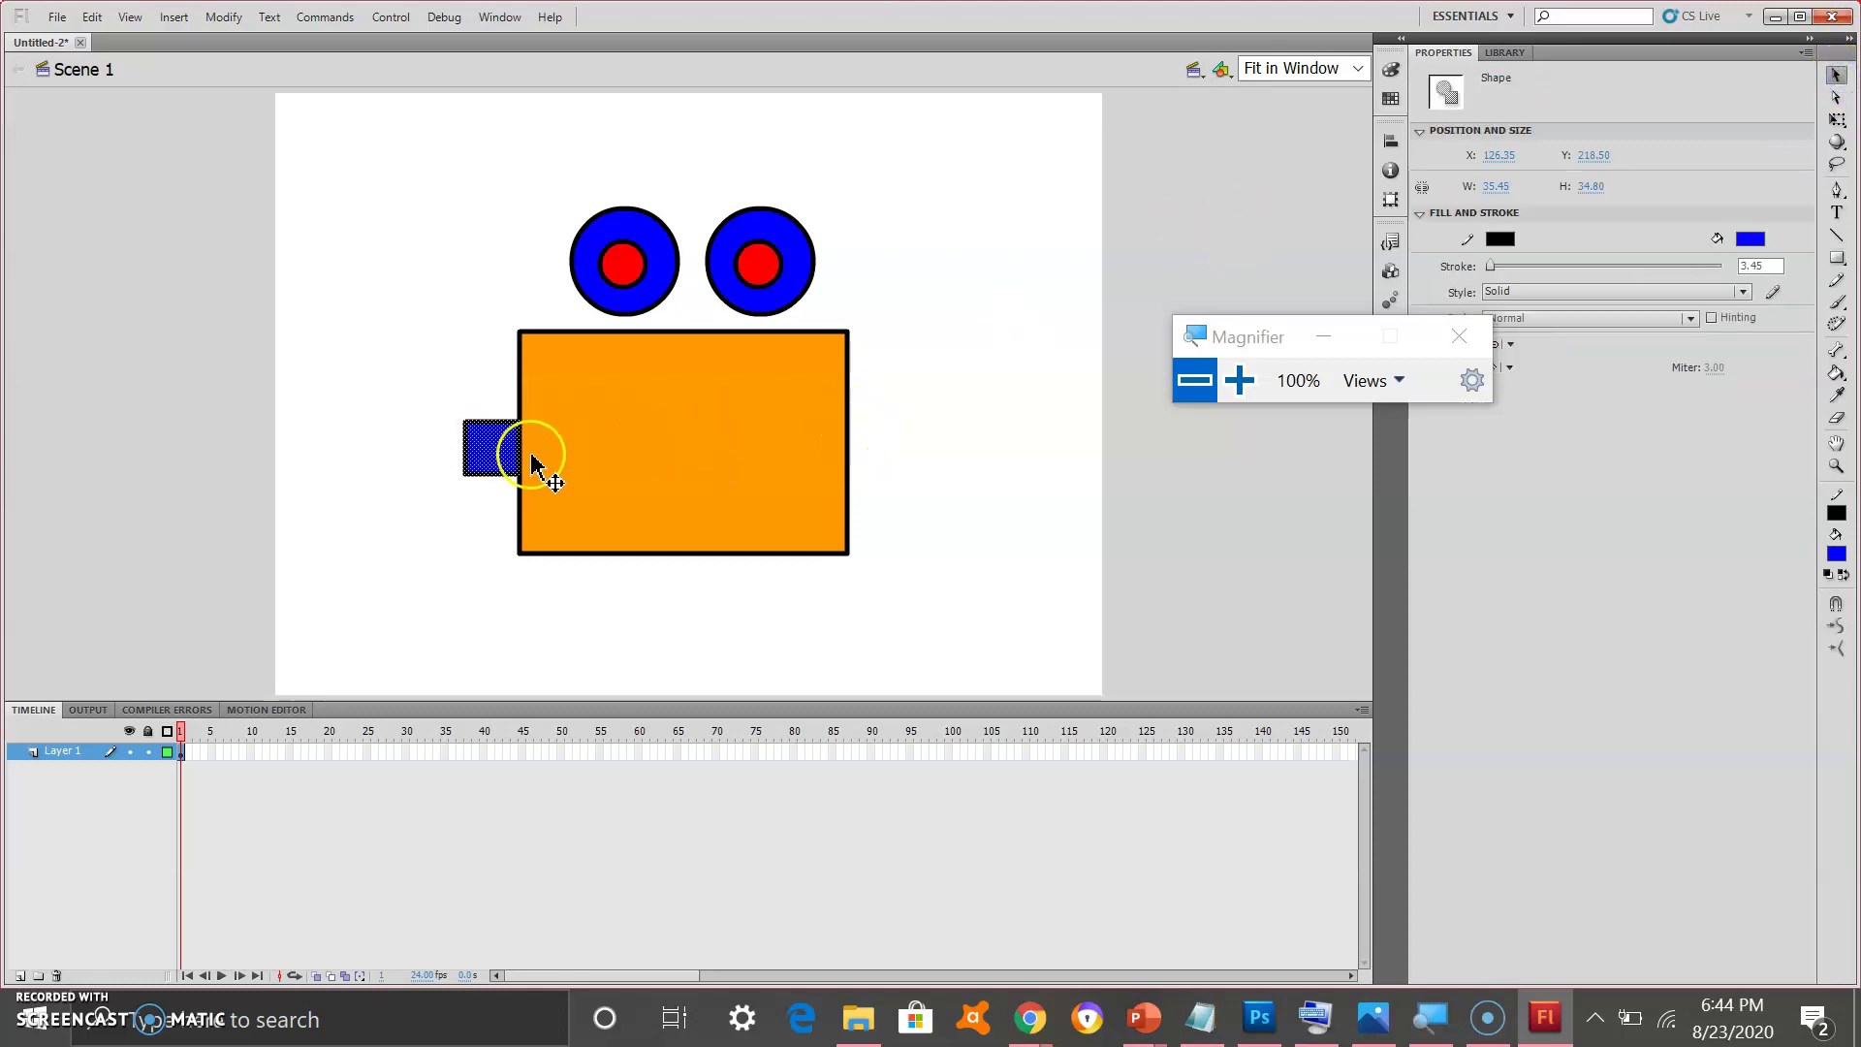
right_click(481, 446)
key(Escape)
click(481, 442)
right_click(482, 442)
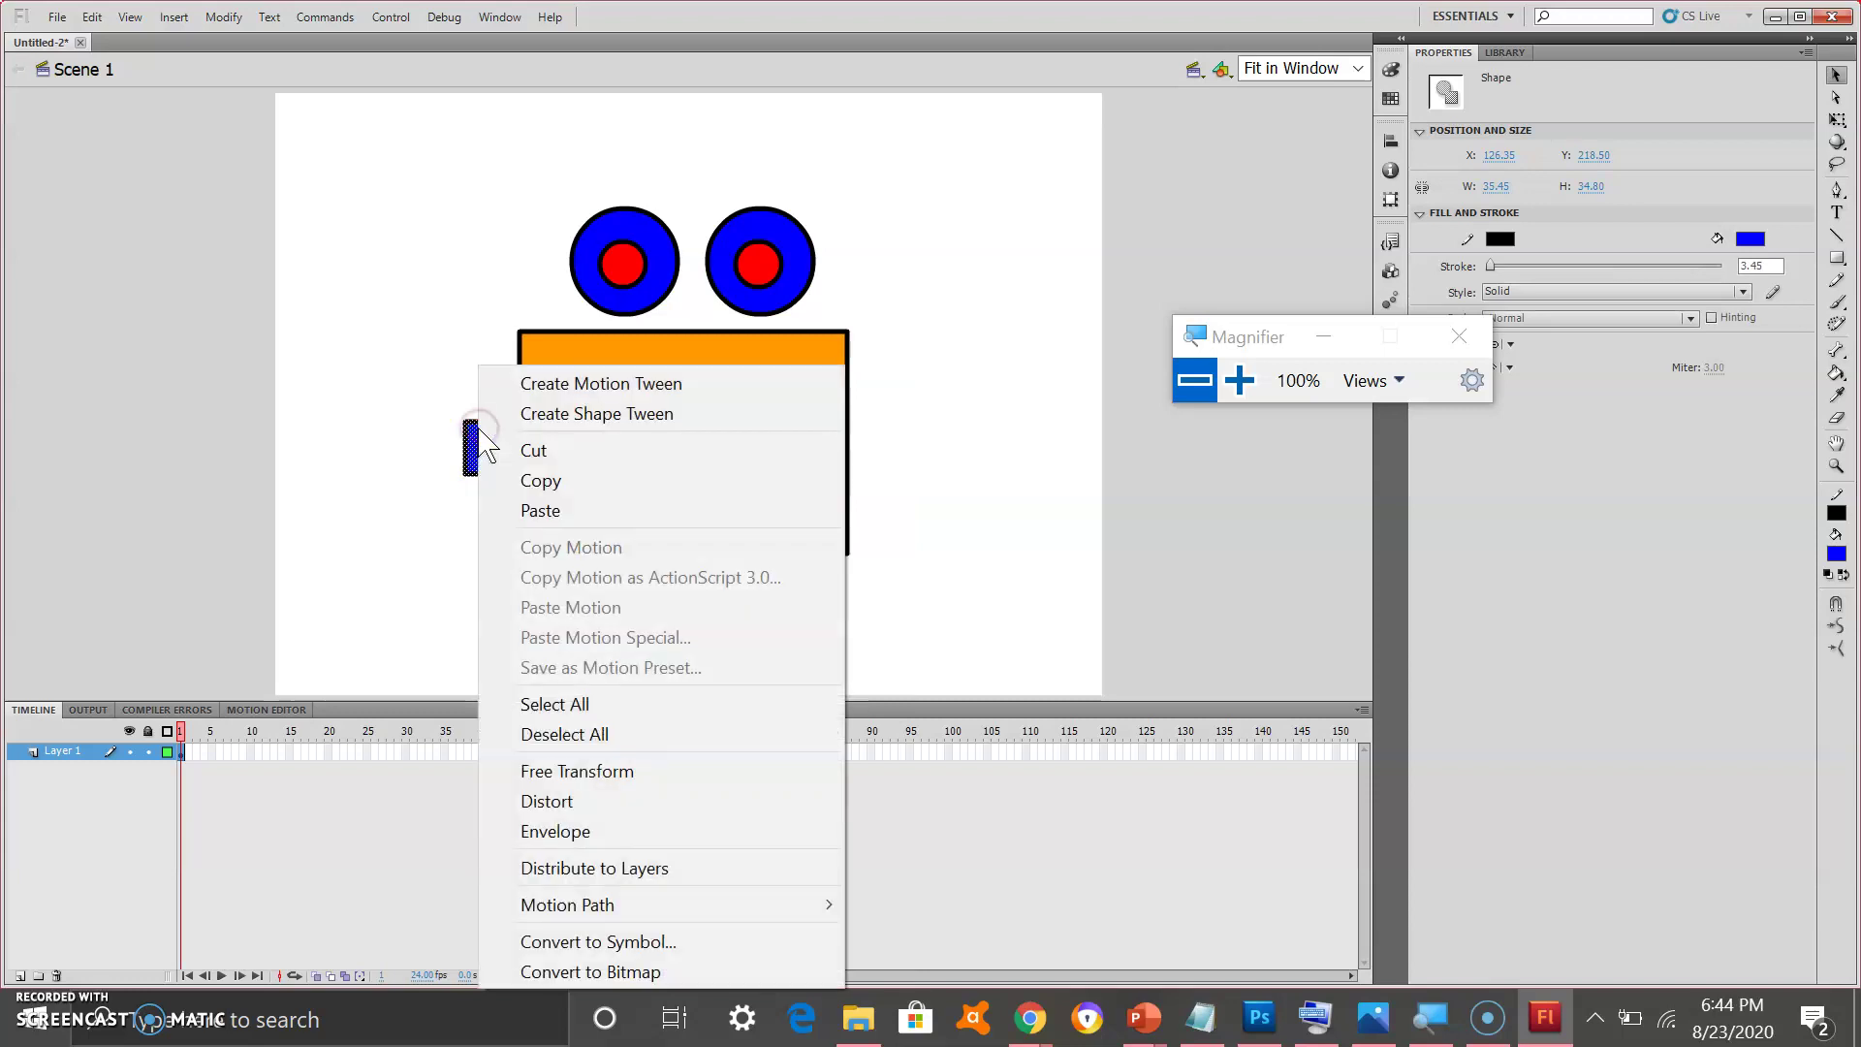
click(540, 480)
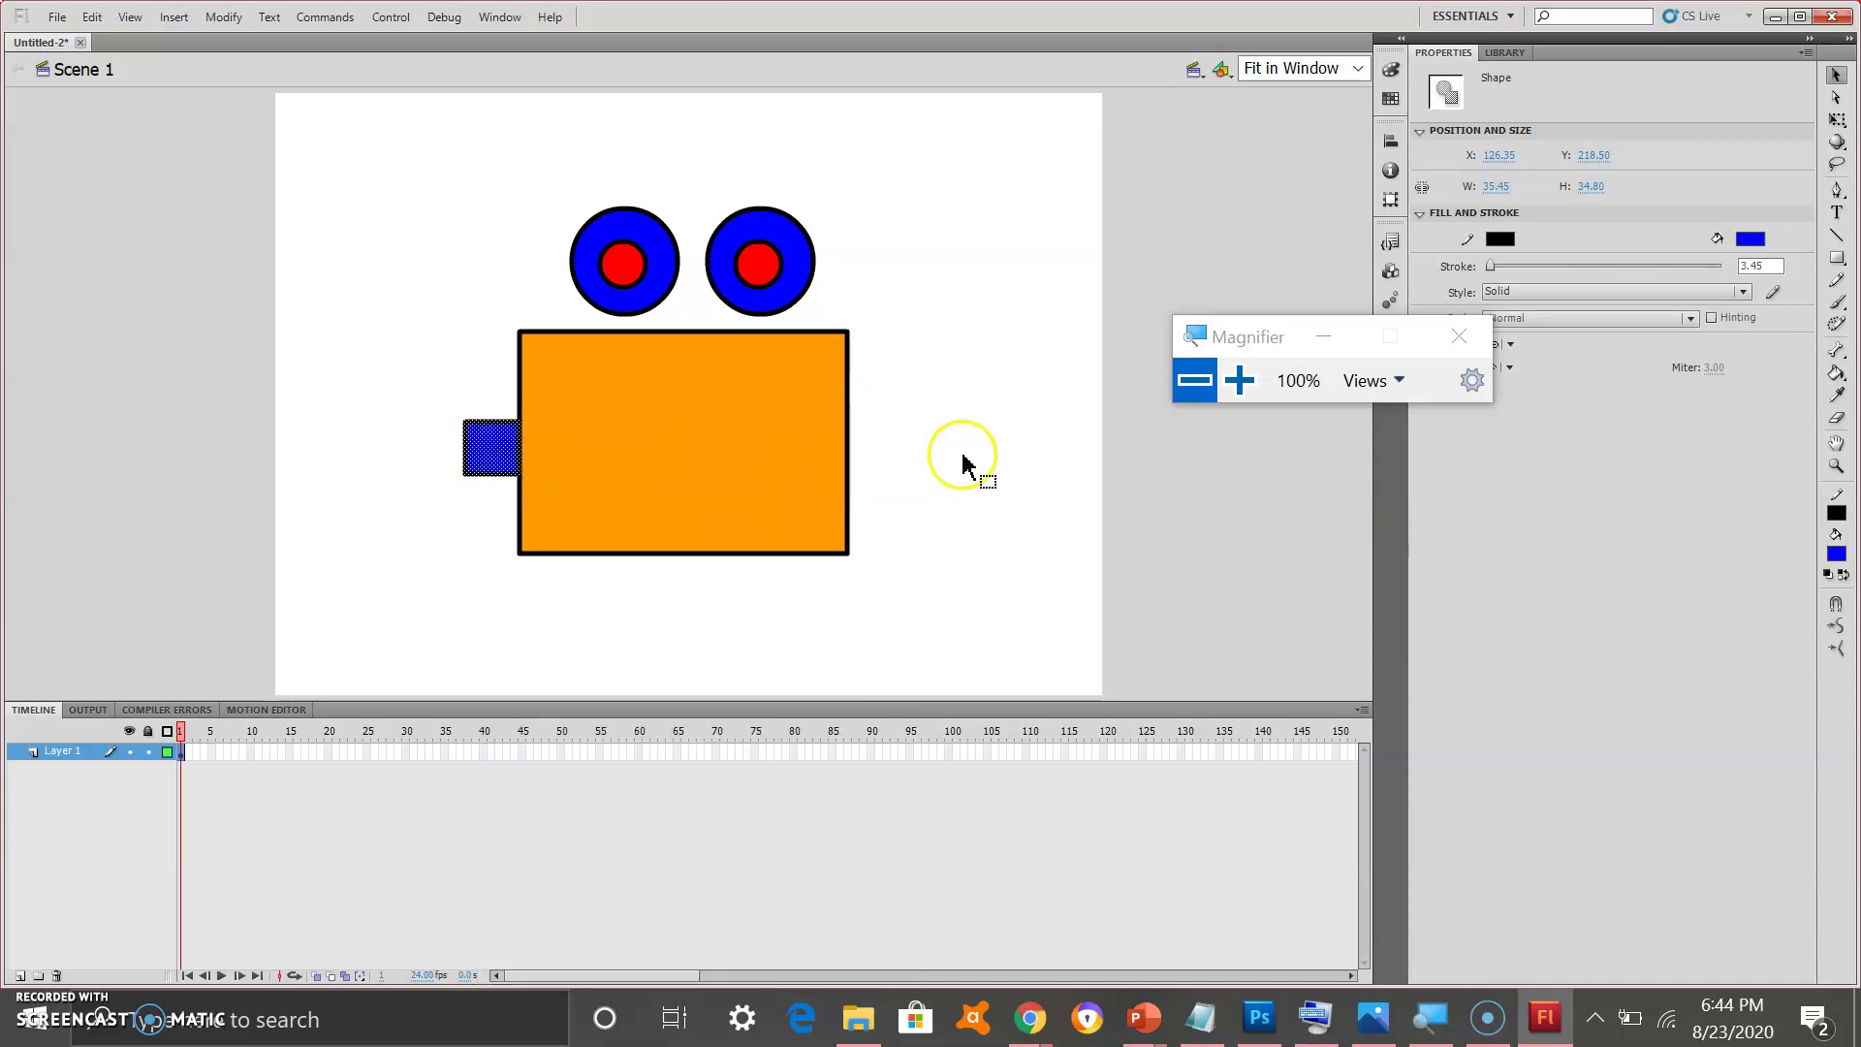
right_click(966, 392)
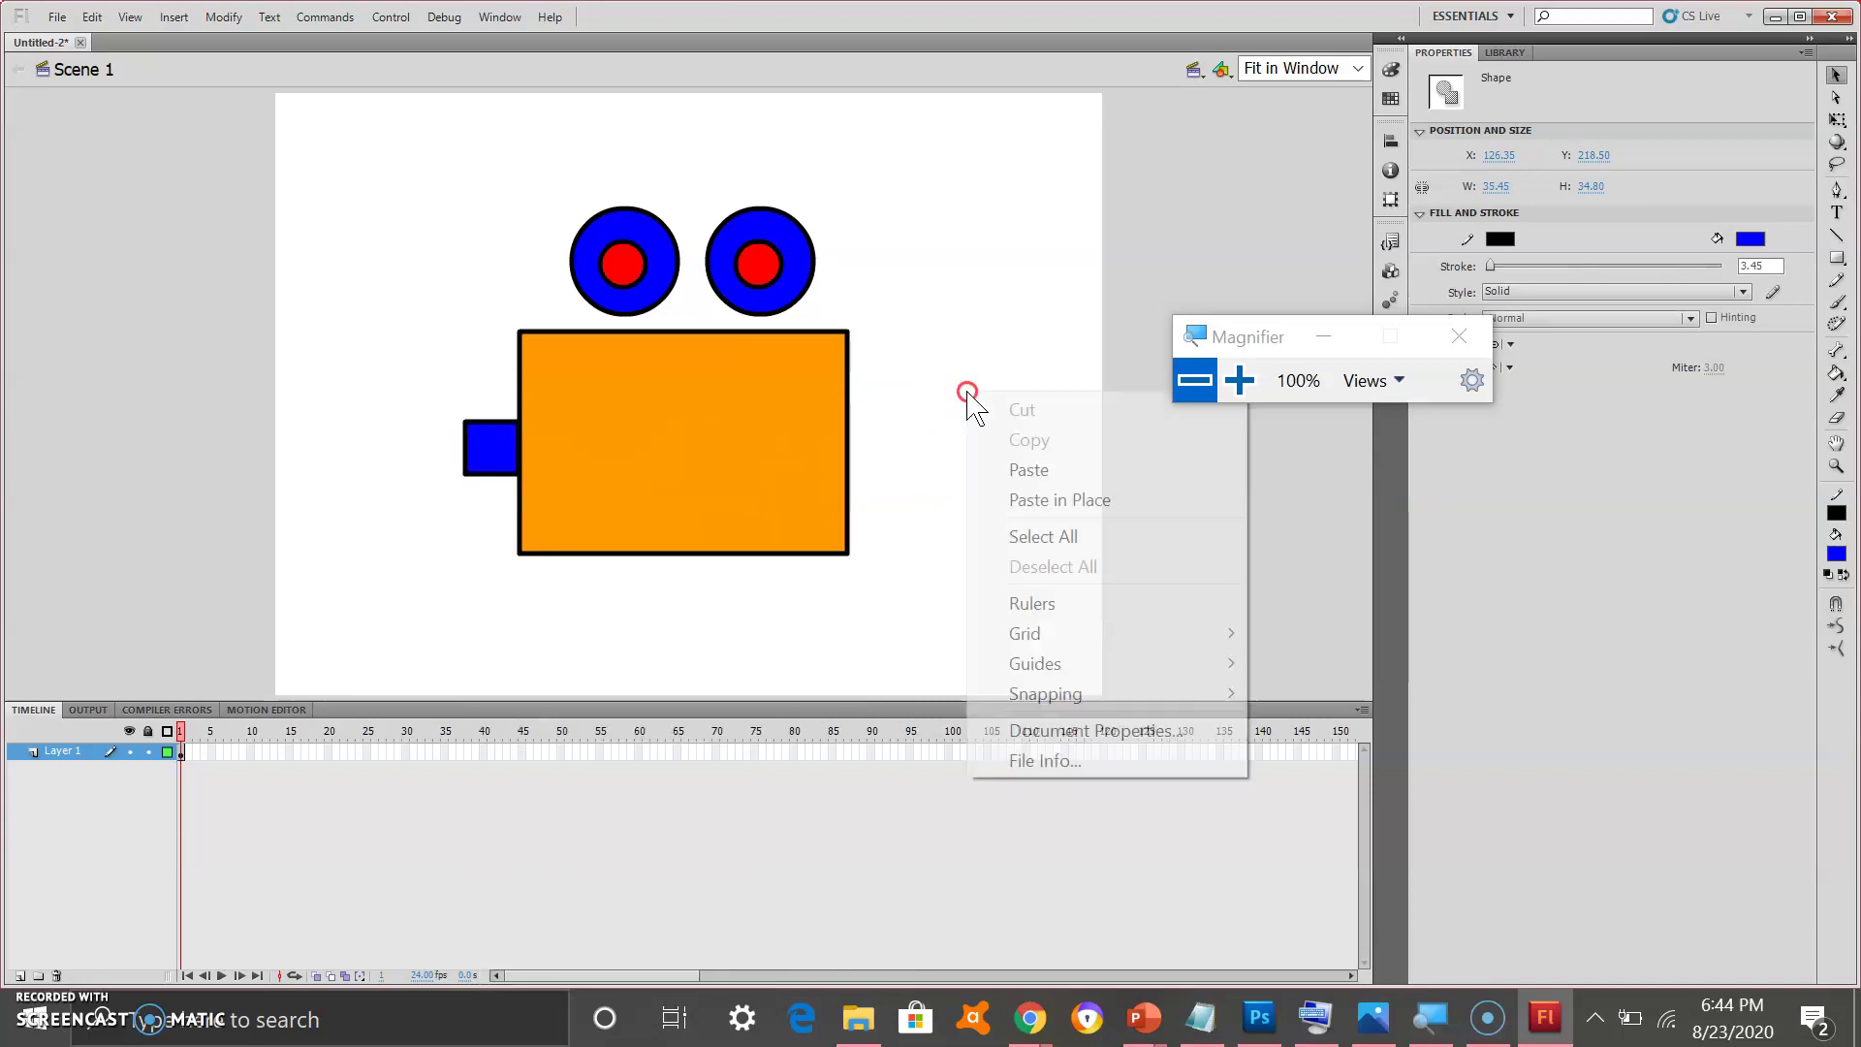
click(1061, 471)
drag(734, 399, 893, 448)
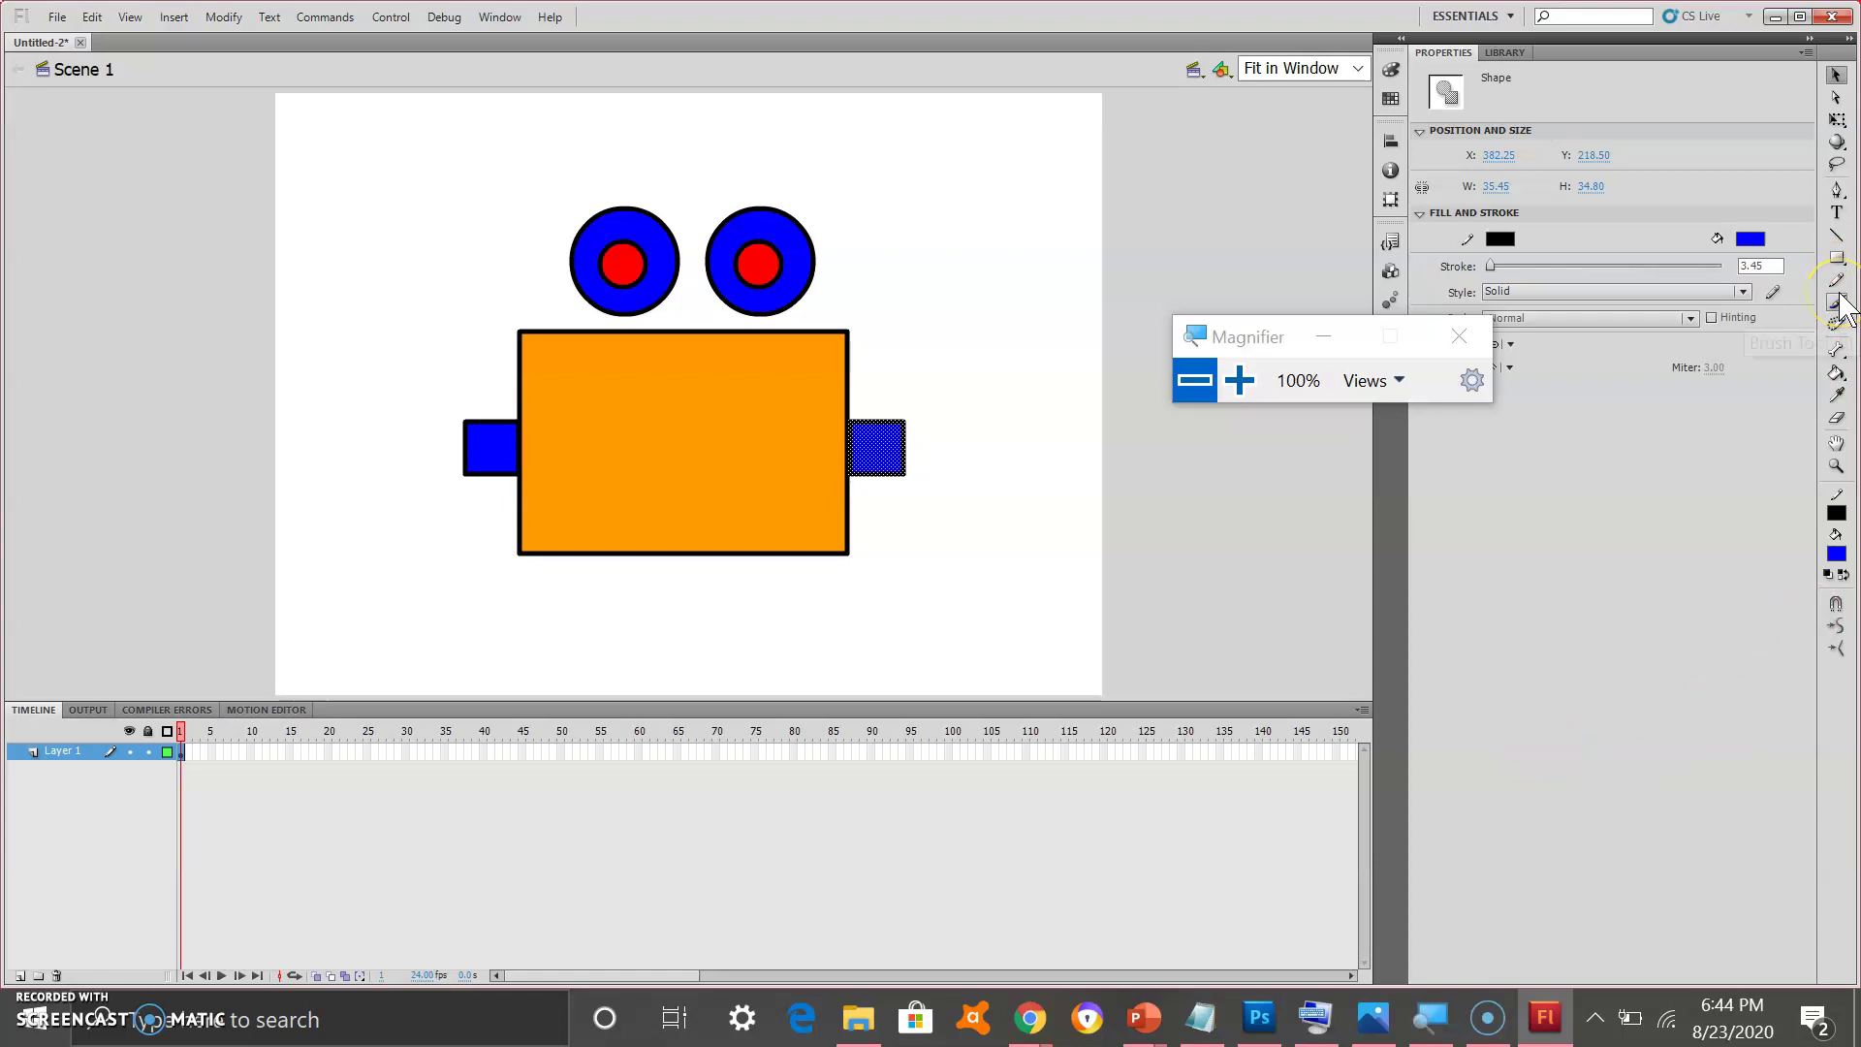
Set the rectangle fill to green and draw a rectangle in the middle of the orange body.
click(1838, 258)
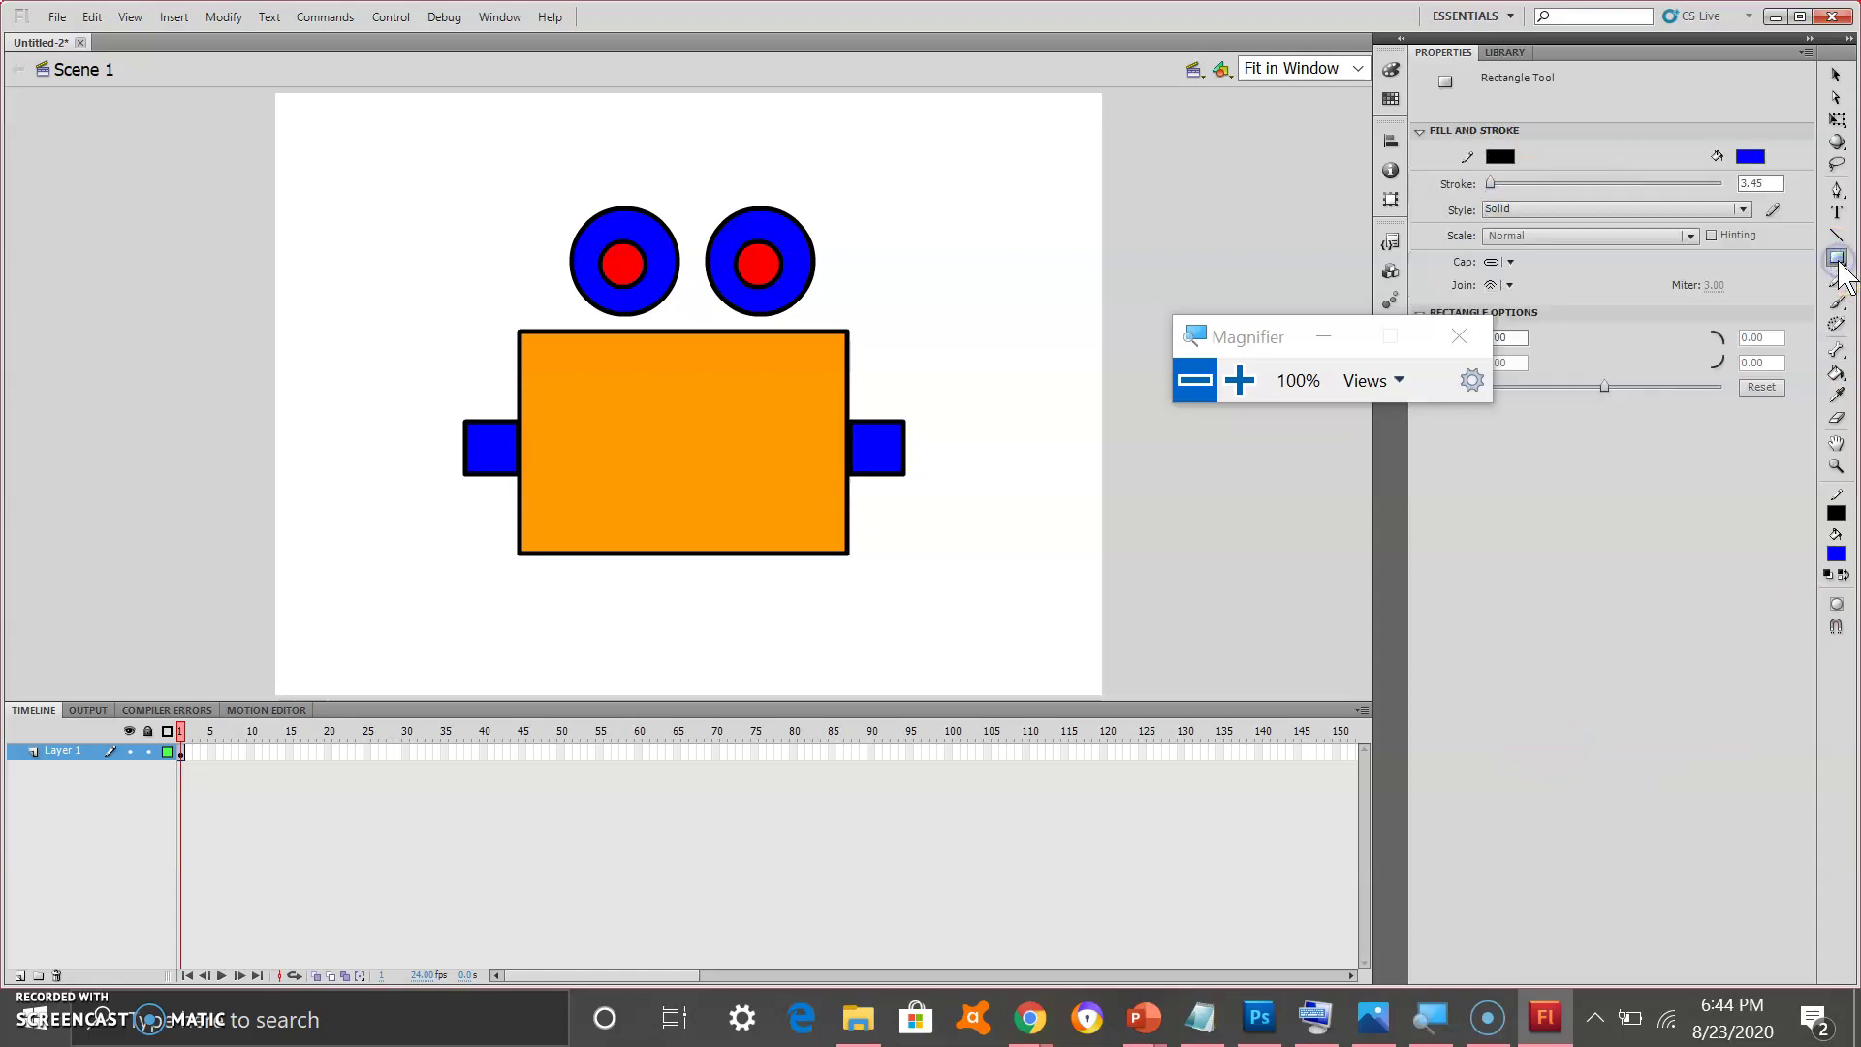
click(1838, 260)
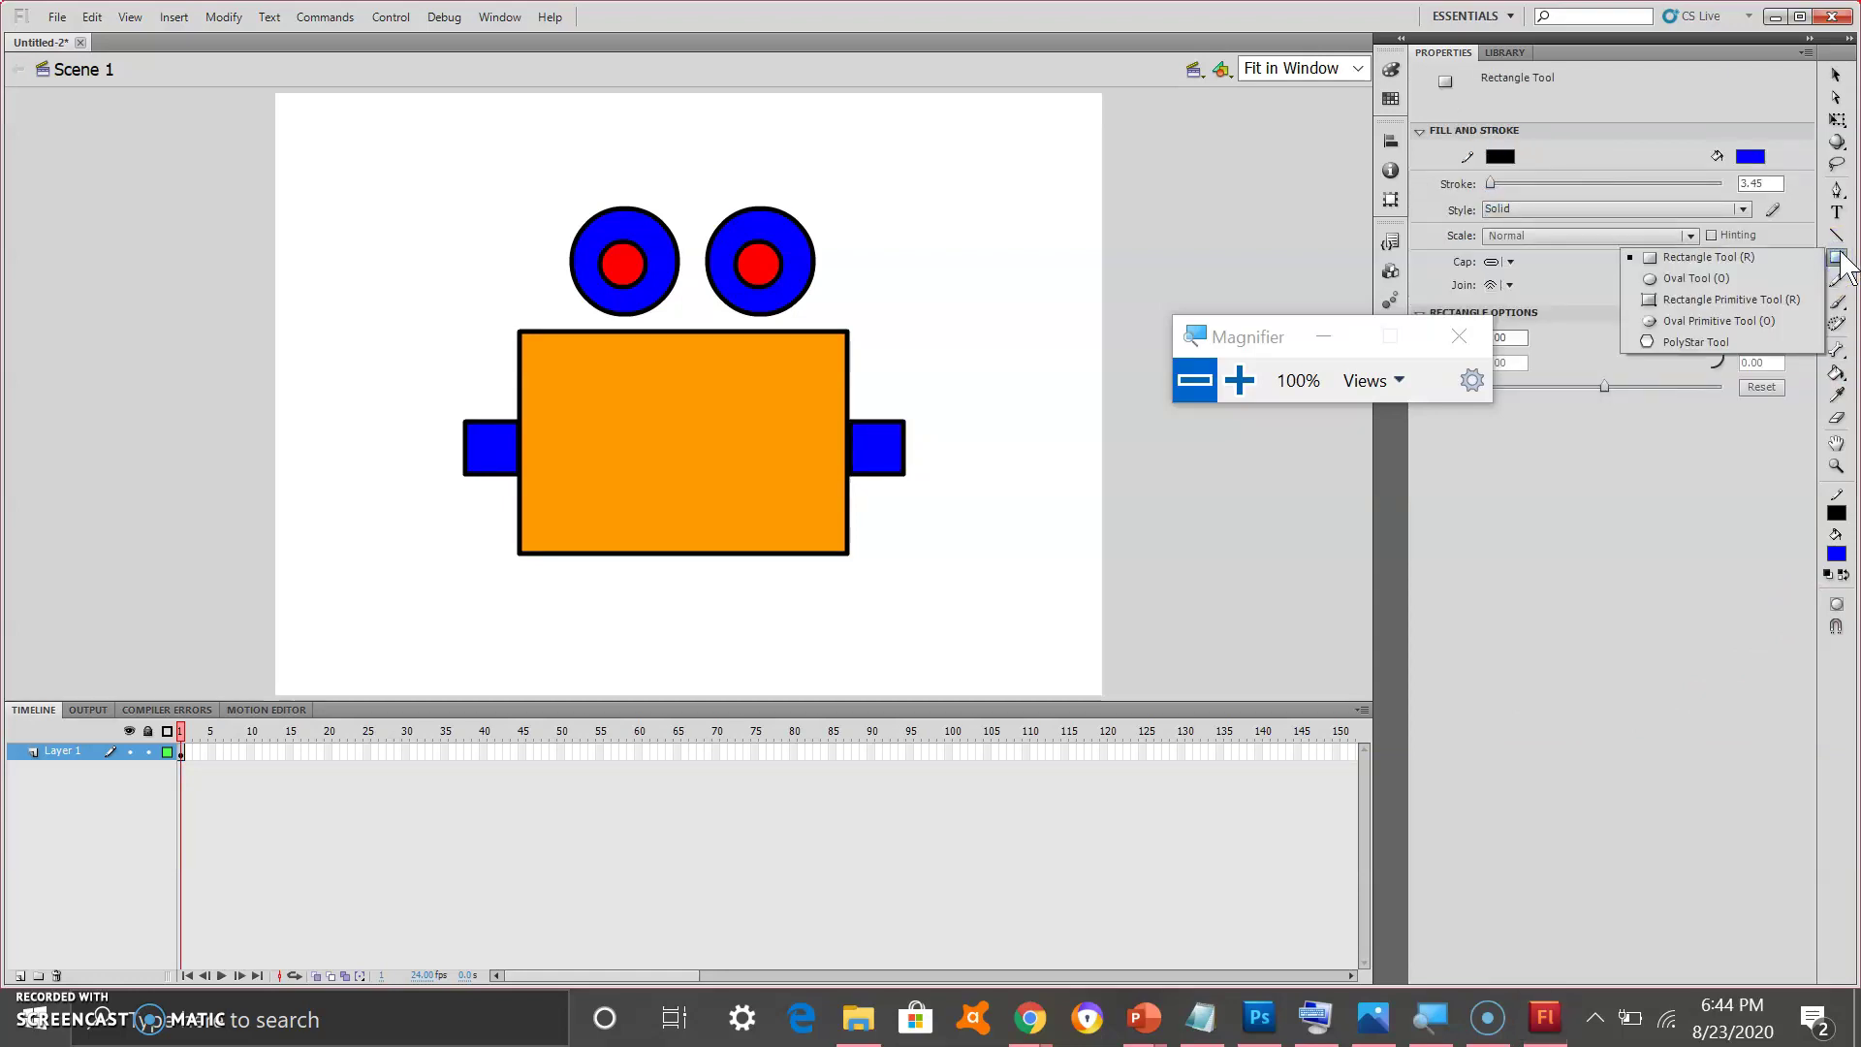
click(1751, 157)
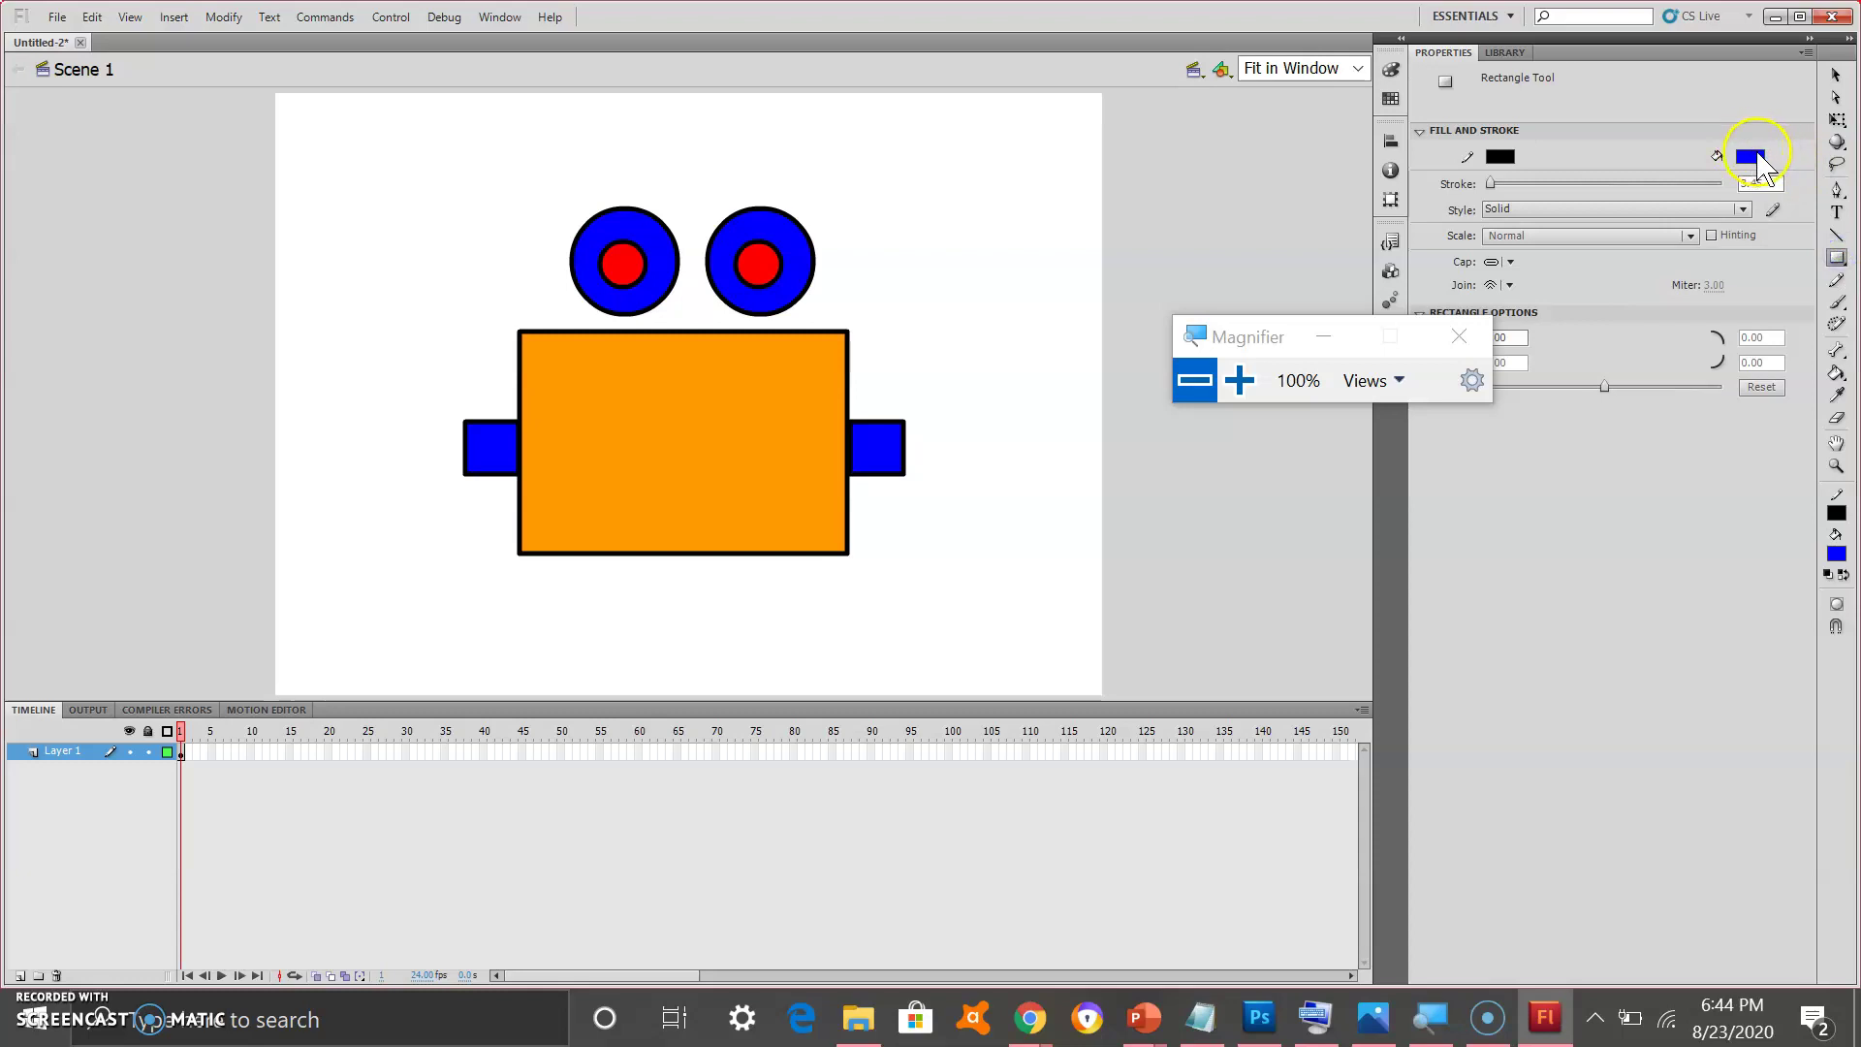
click(1753, 157)
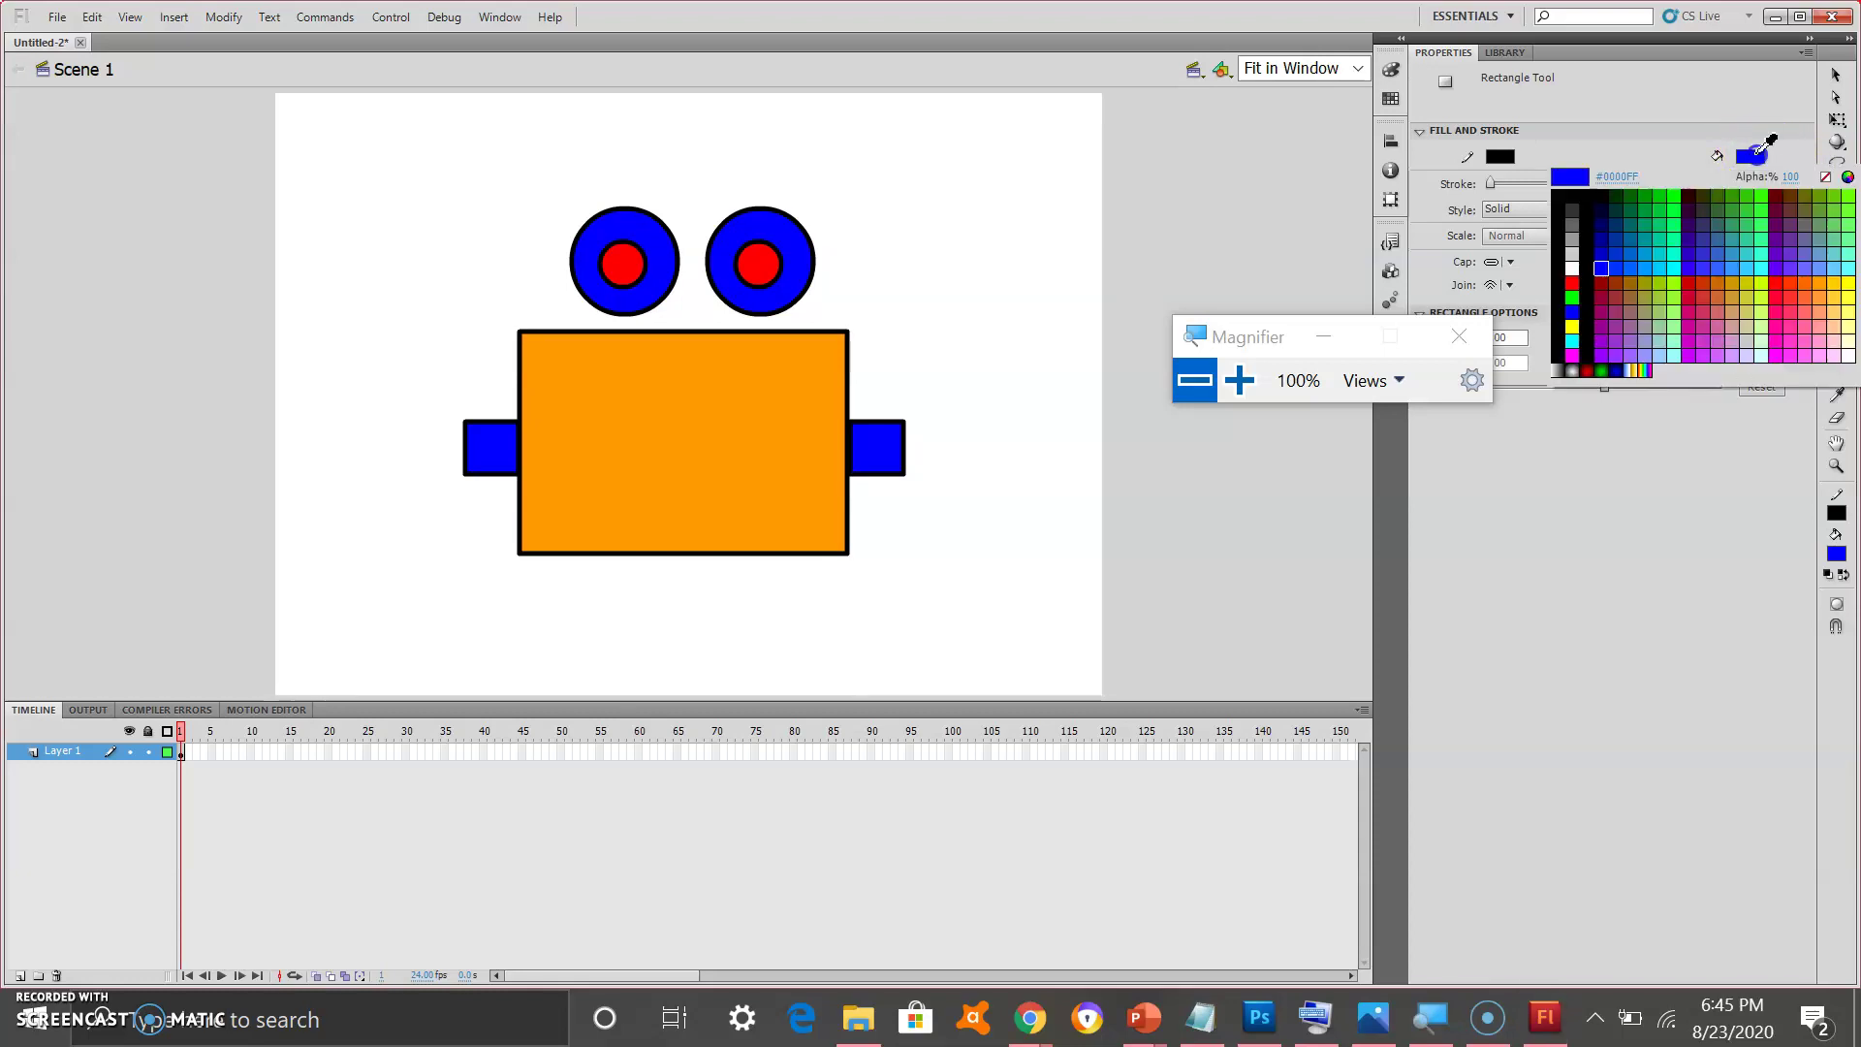
click(1574, 297)
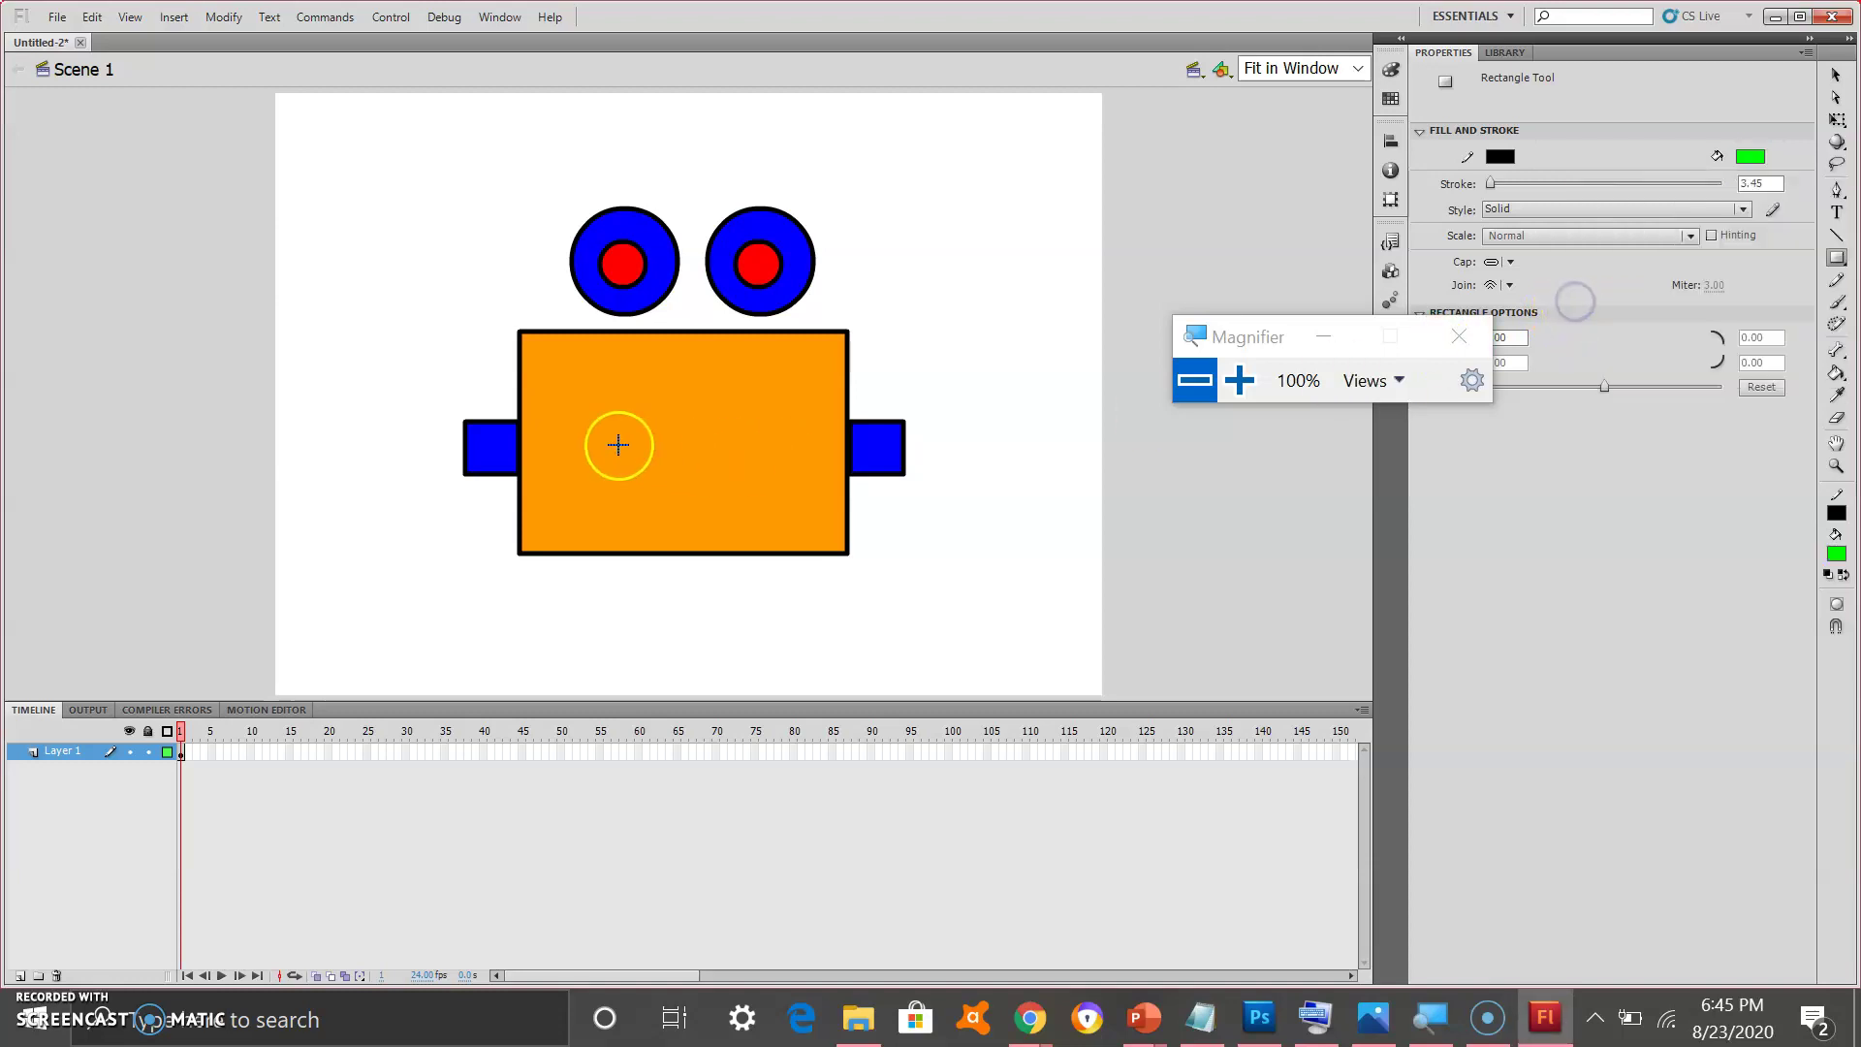
drag(577, 402, 797, 488)
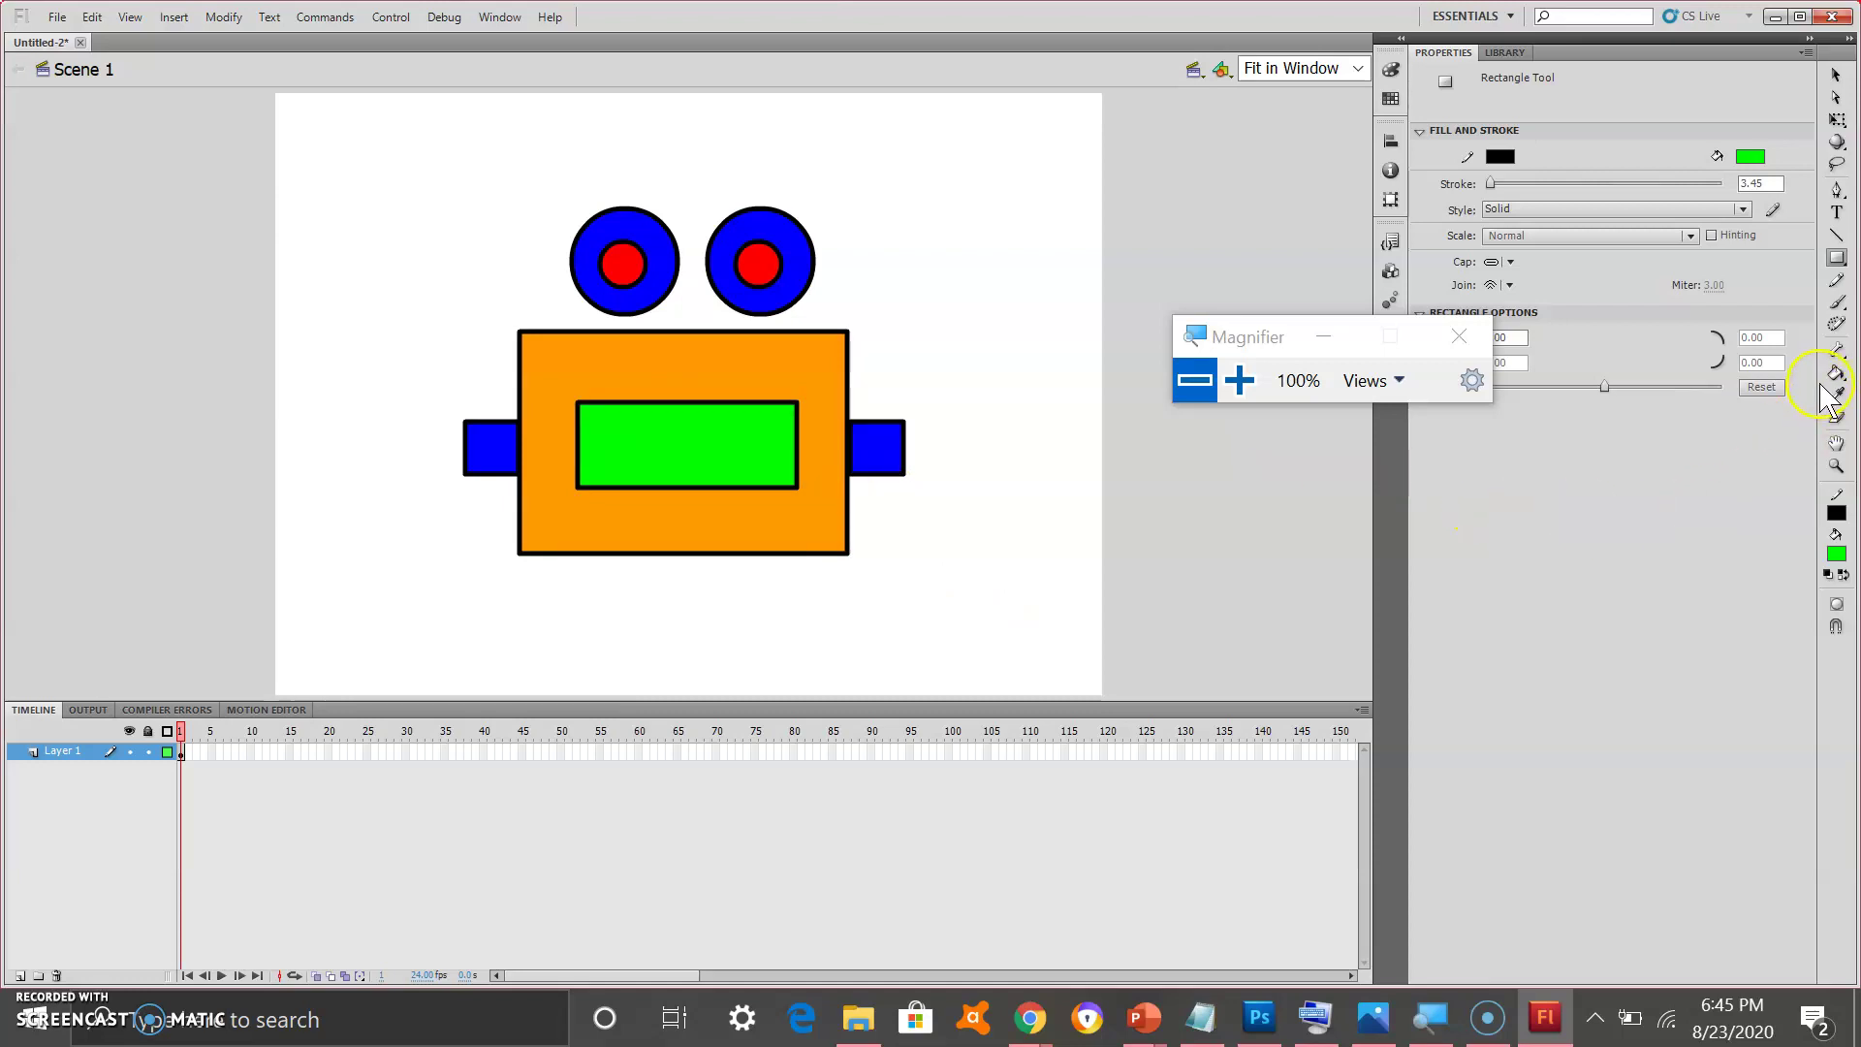
click(1836, 258)
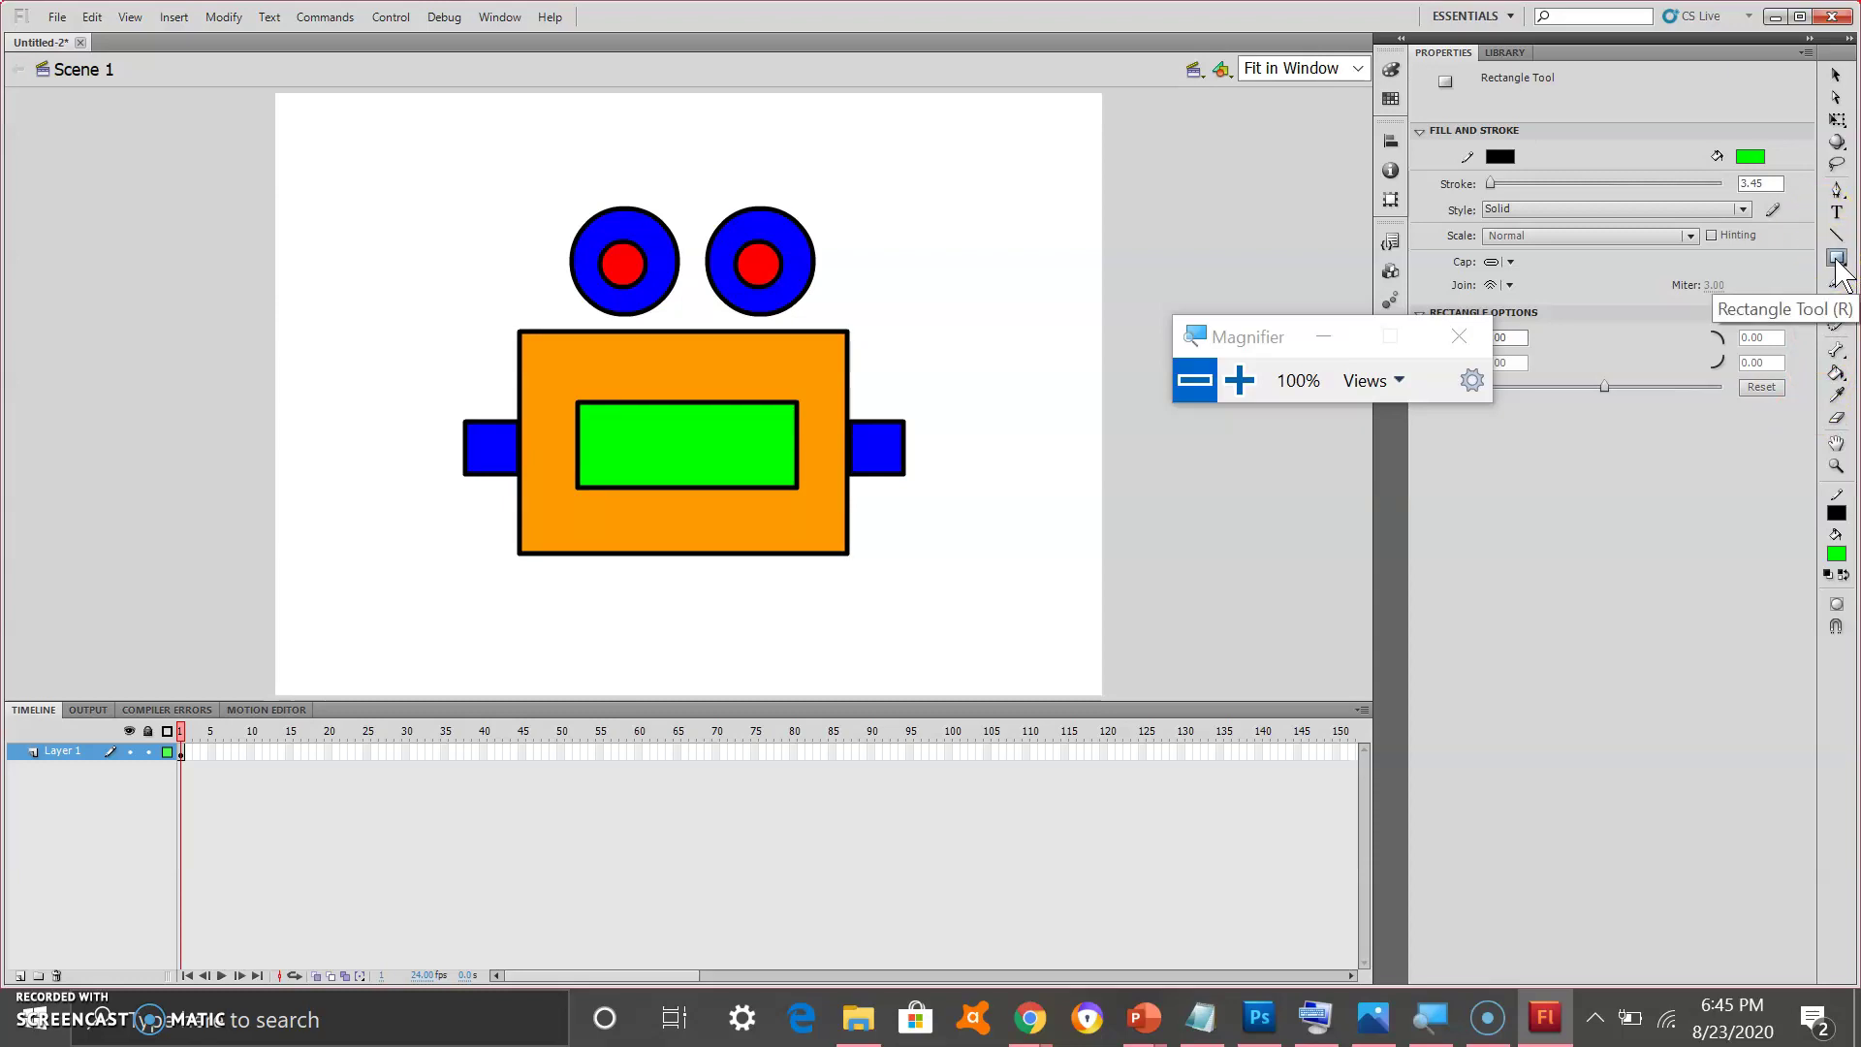
Set the fill to yellow and draw a foot rectangle below the body's bottom-right.
drag(1842, 267, 1721, 272)
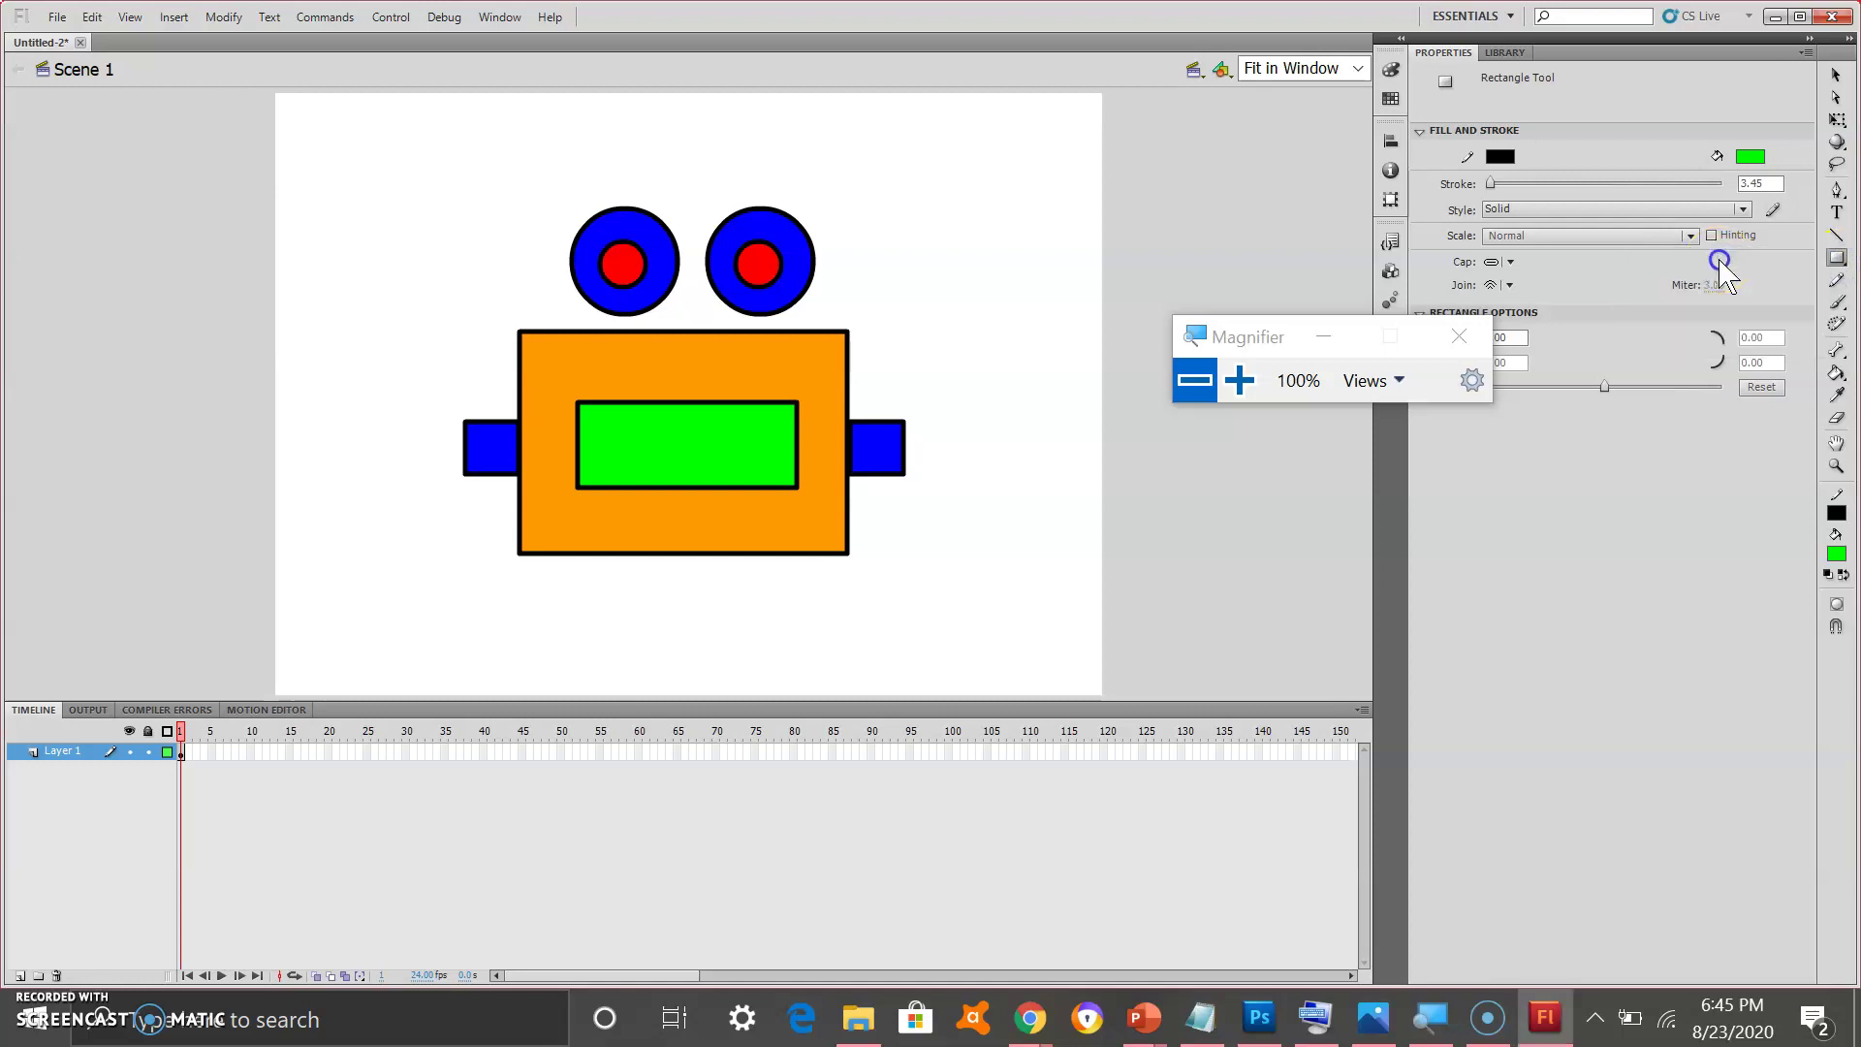
click(1751, 156)
click(1762, 146)
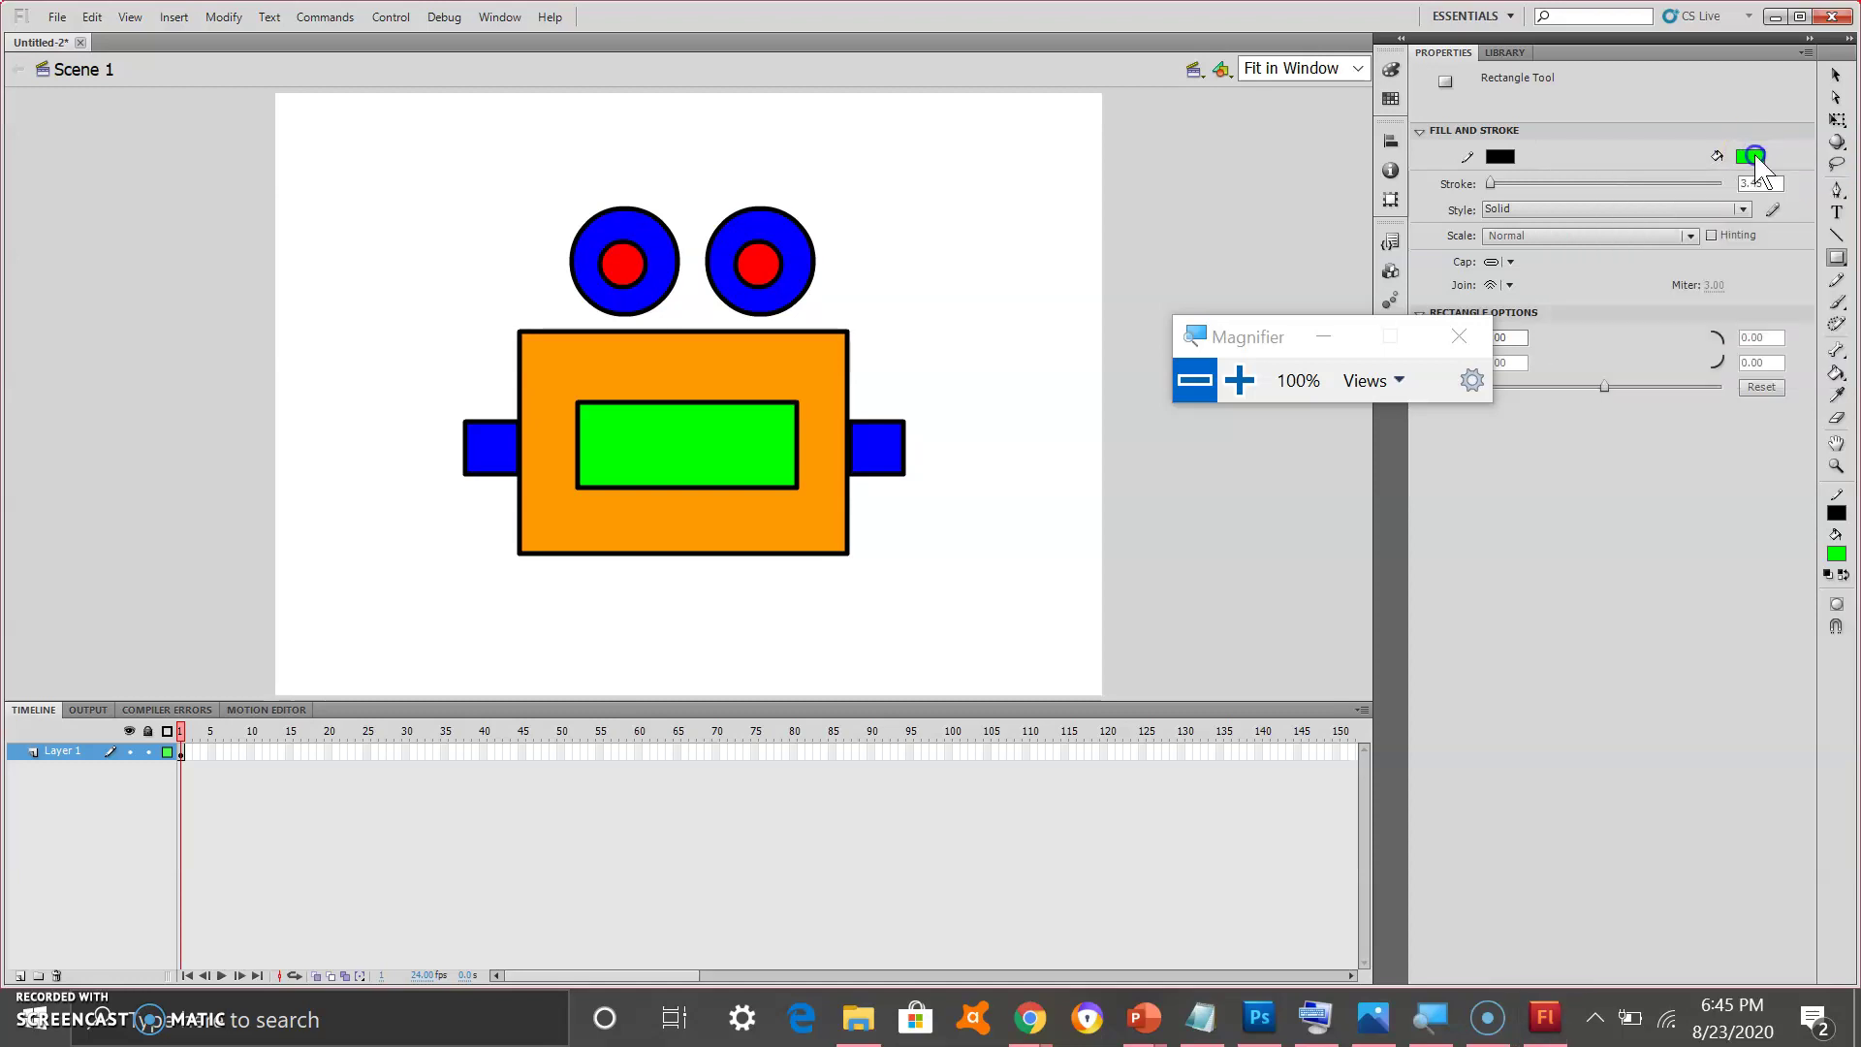
click(1751, 153)
click(1757, 147)
click(1753, 153)
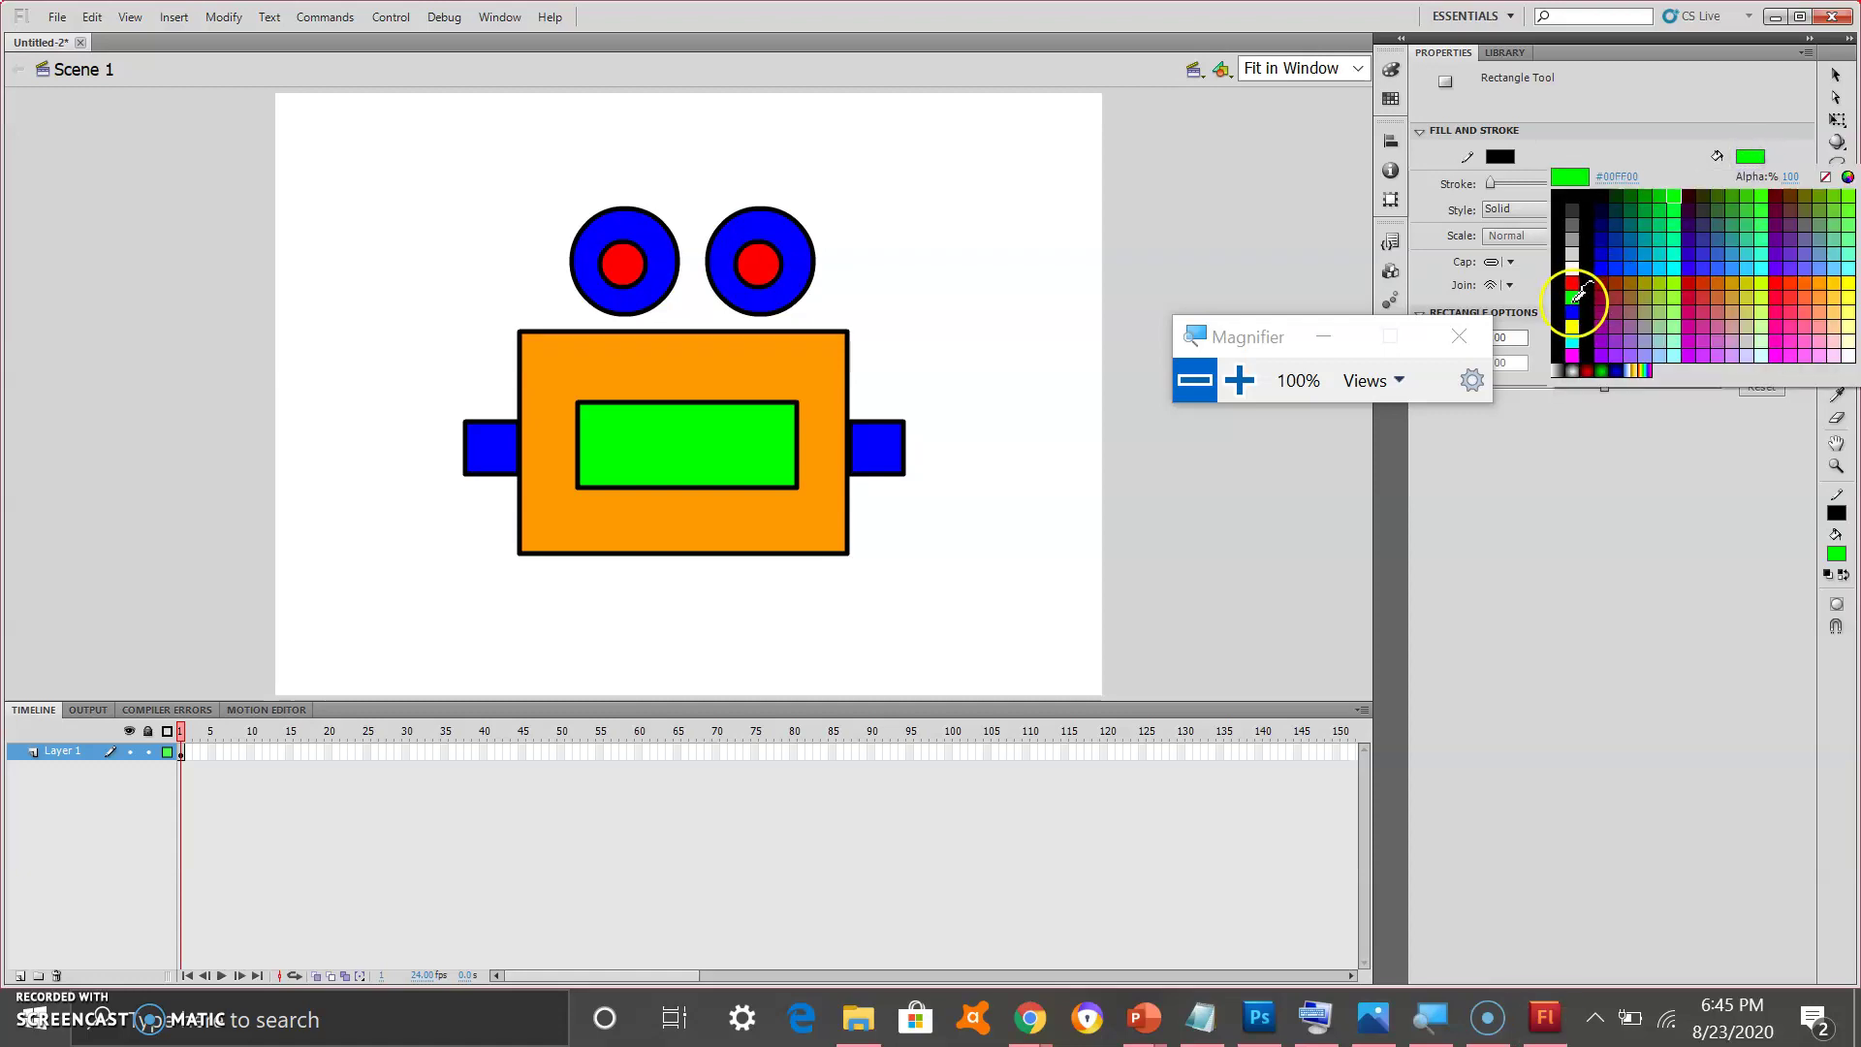
click(1573, 328)
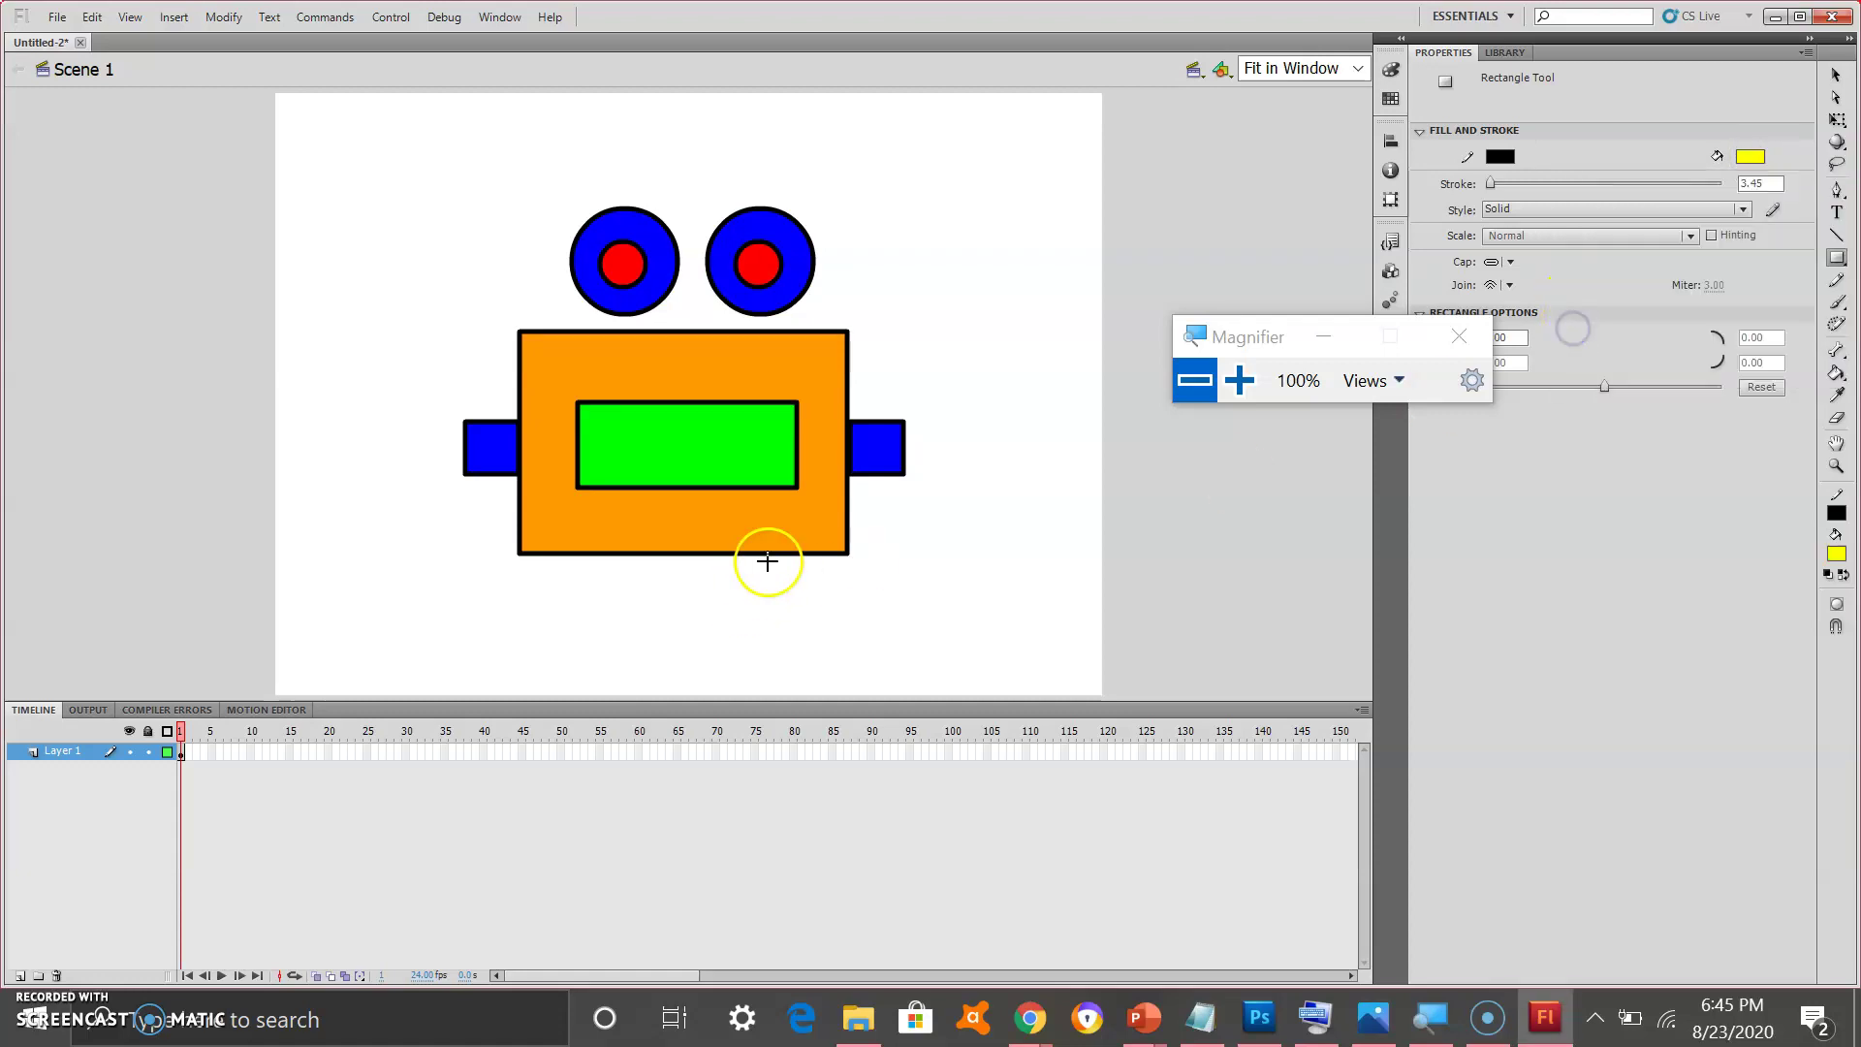
drag(767, 553, 916, 644)
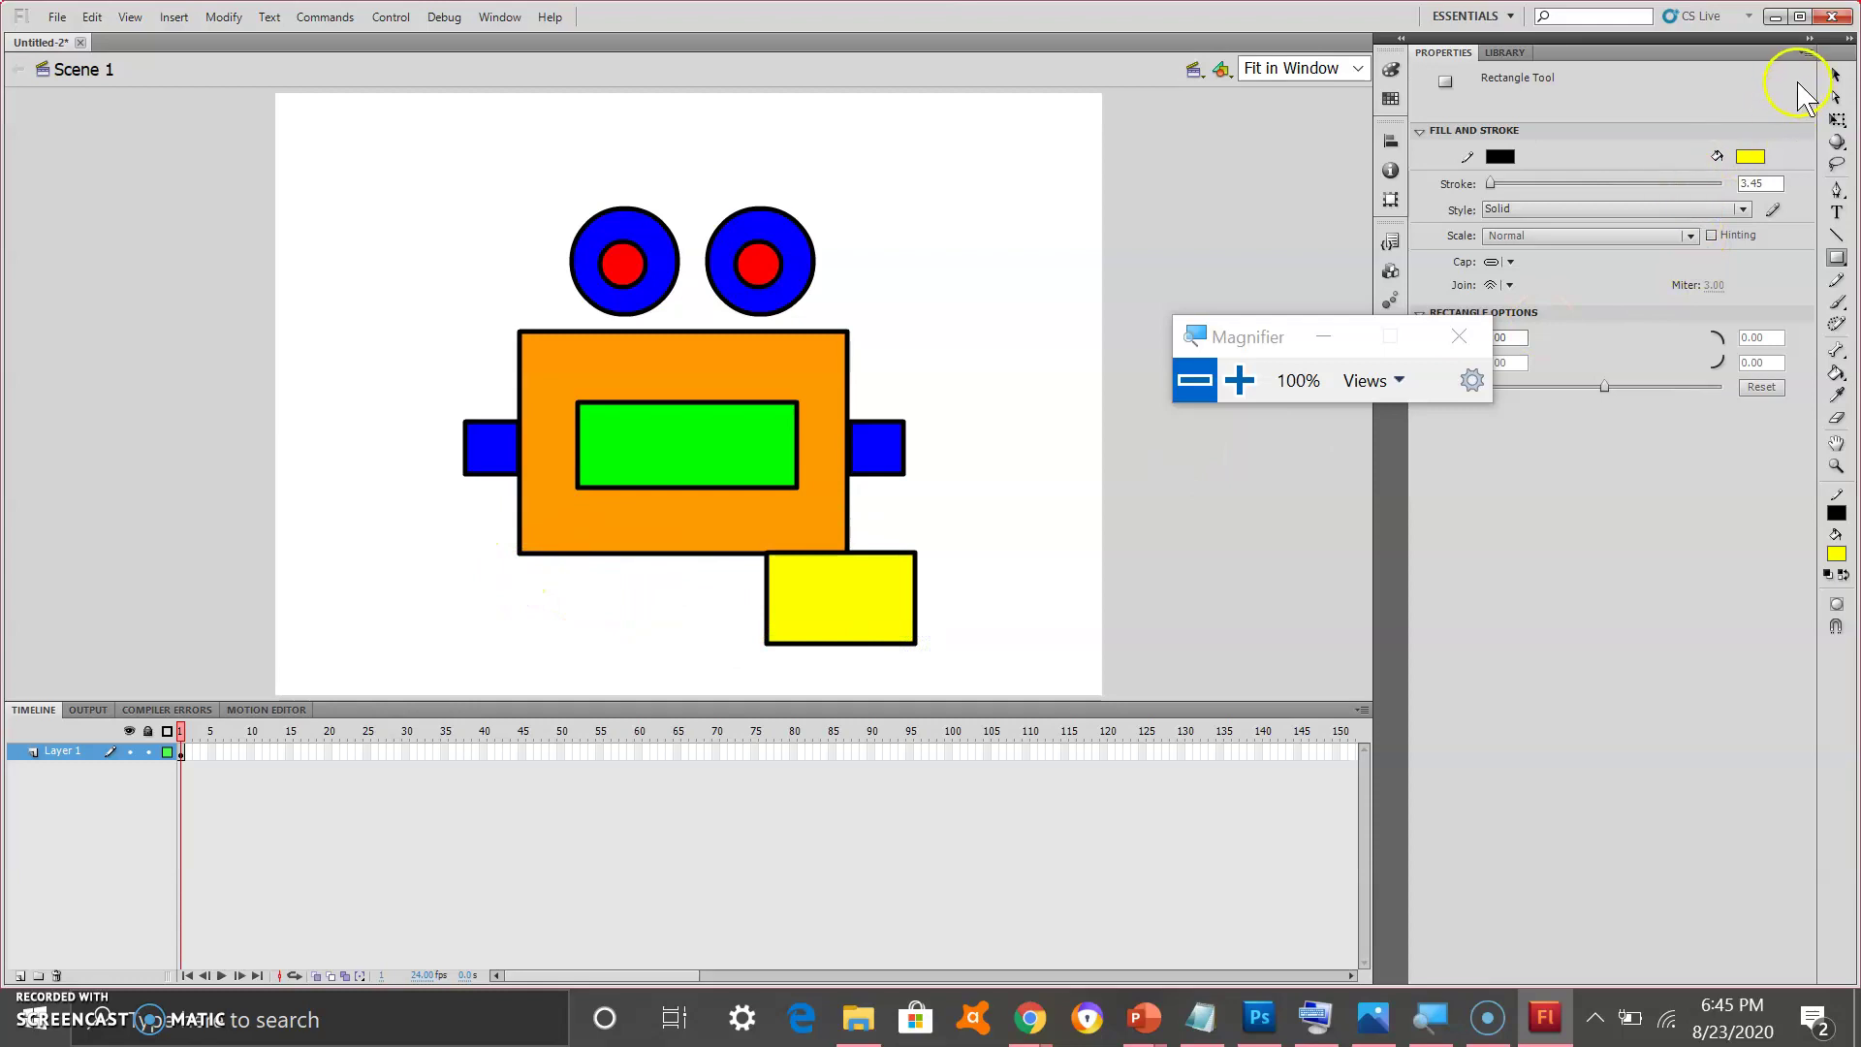
Copy the yellow foot rectangle, paste it in place, and drag the copy under the body's lower left side.
click(1835, 74)
double_click(830, 593)
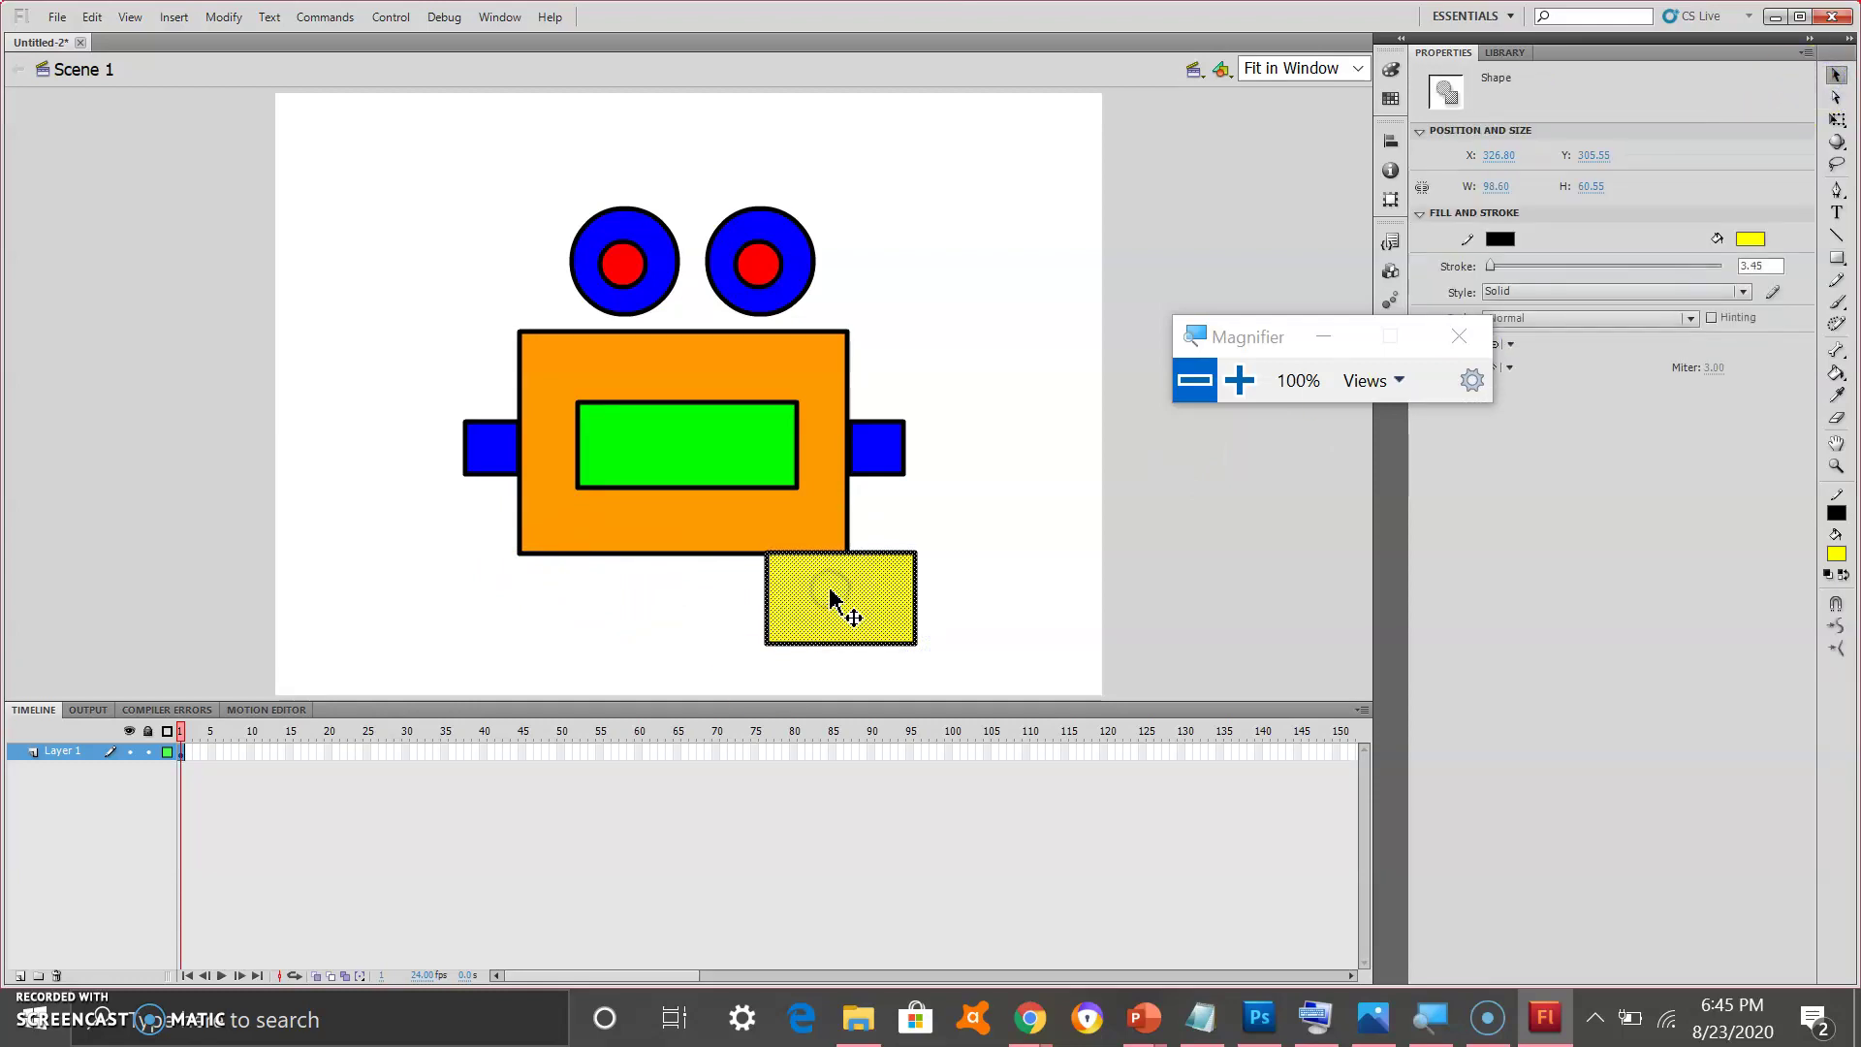
right_click(842, 598)
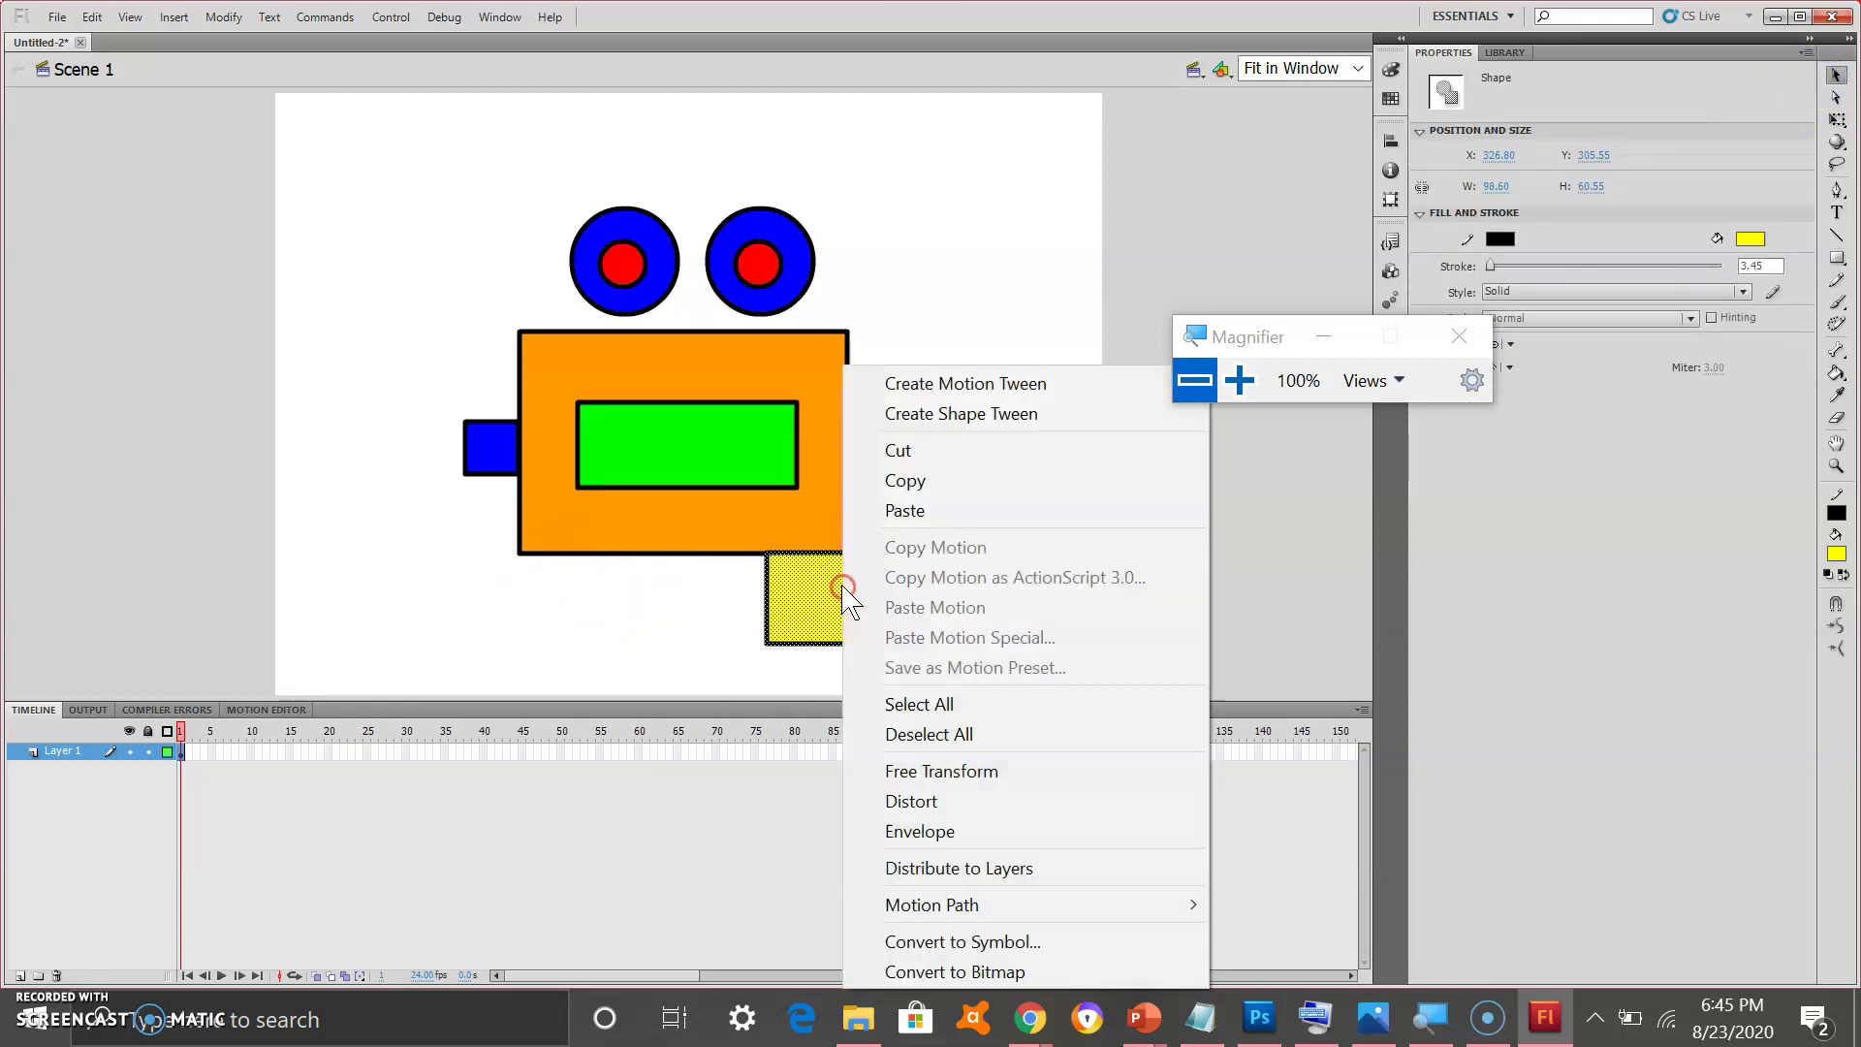
click(888, 478)
click(593, 638)
right_click(591, 638)
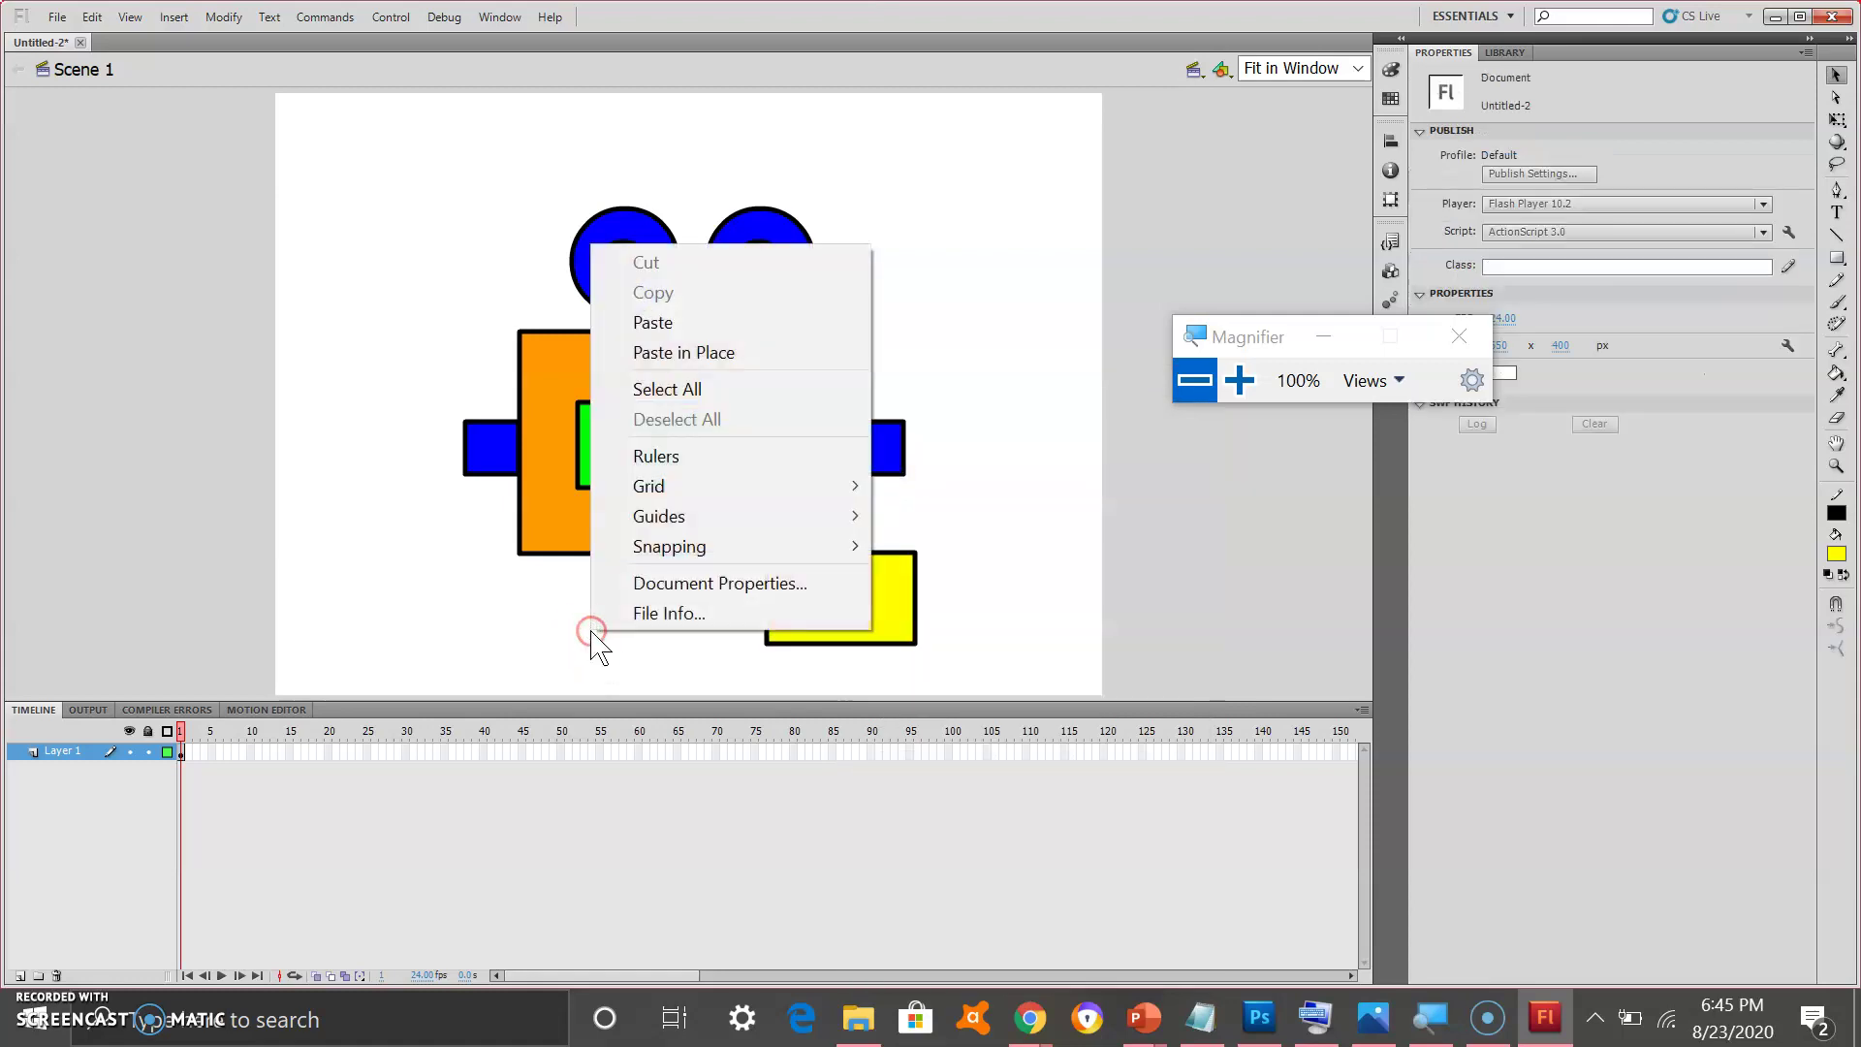
click(717, 353)
drag(850, 582, 527, 579)
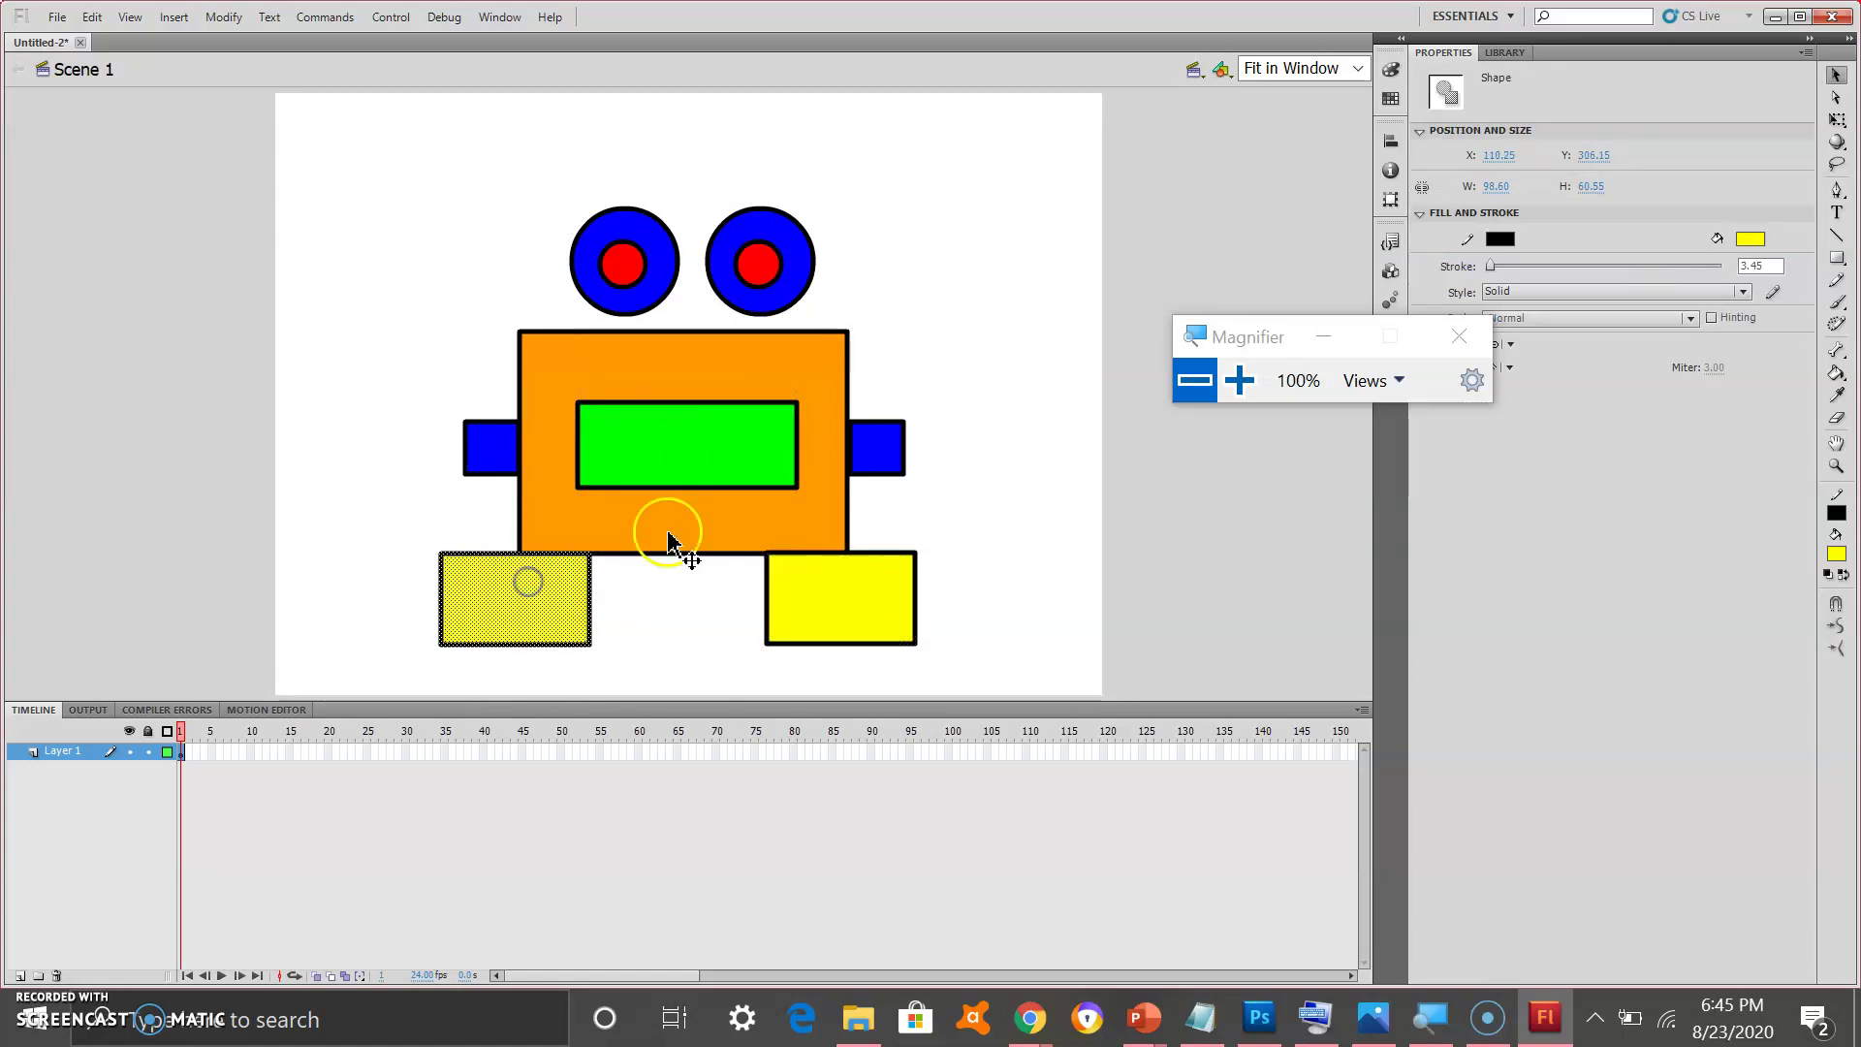
click(1004, 502)
click(1009, 510)
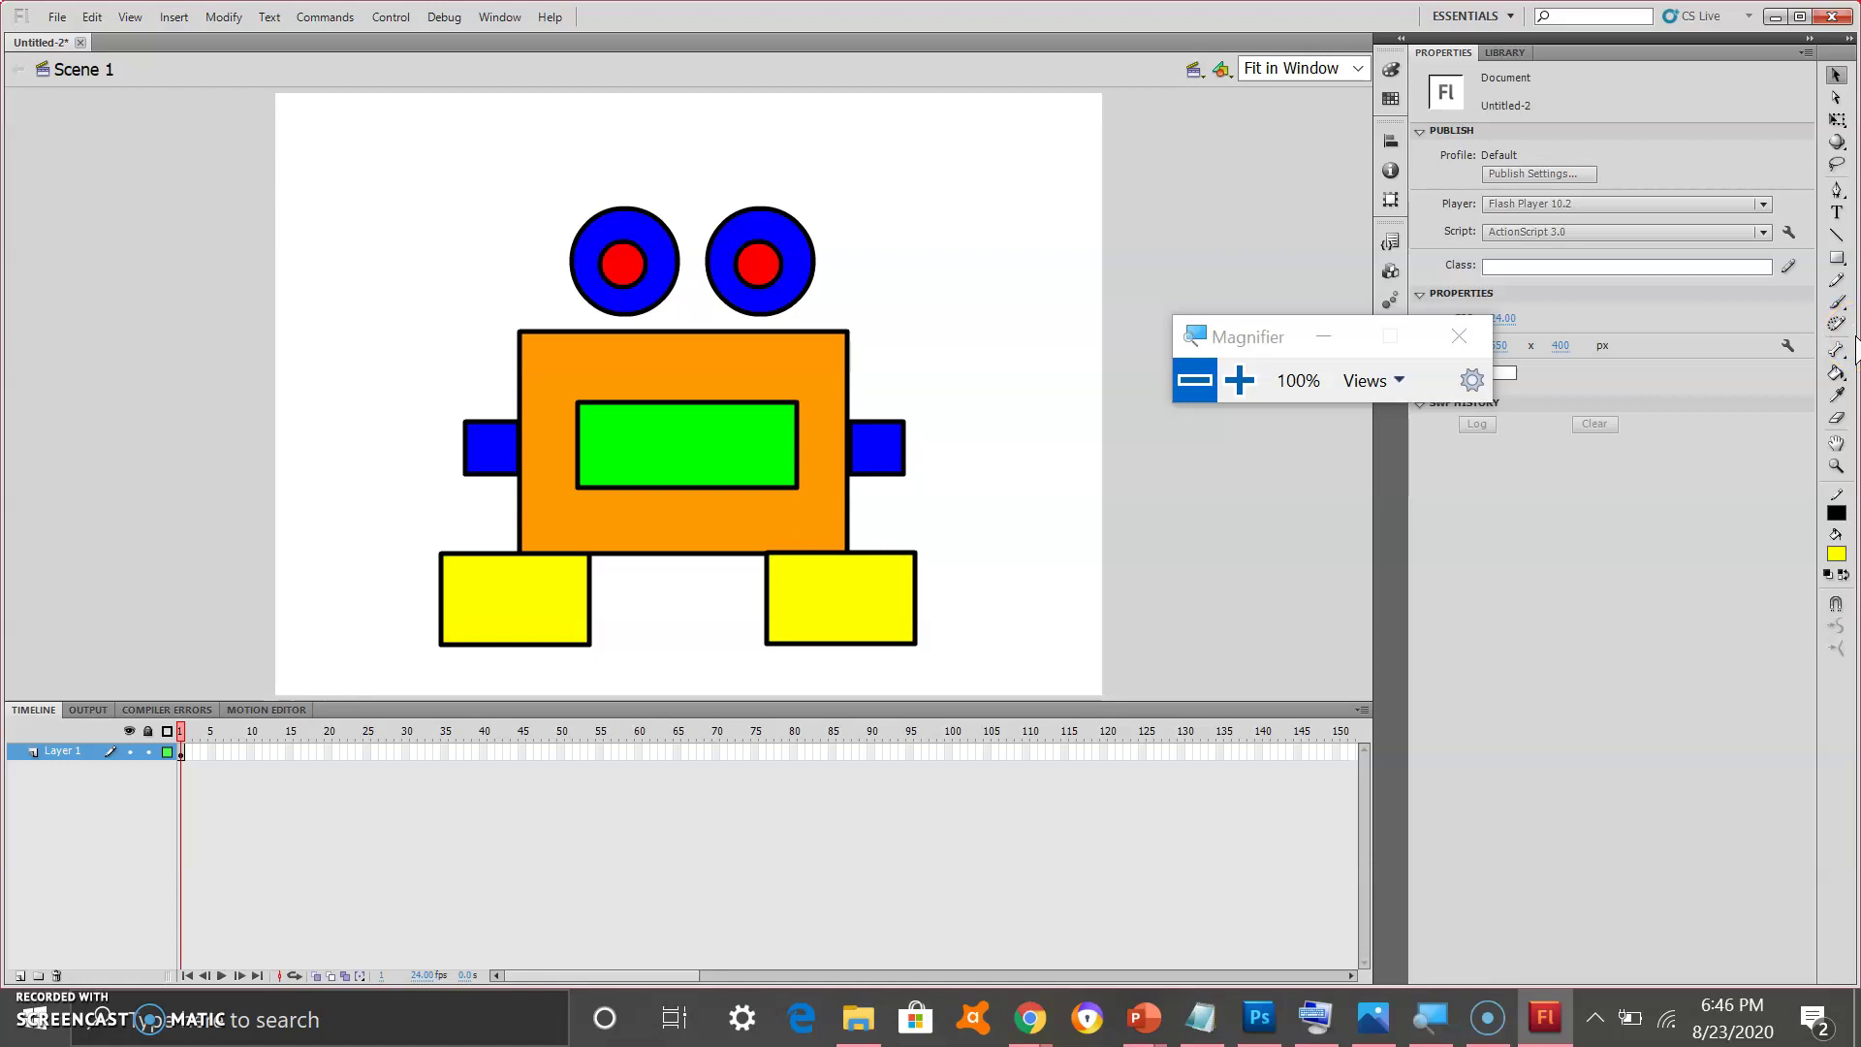
click(1834, 354)
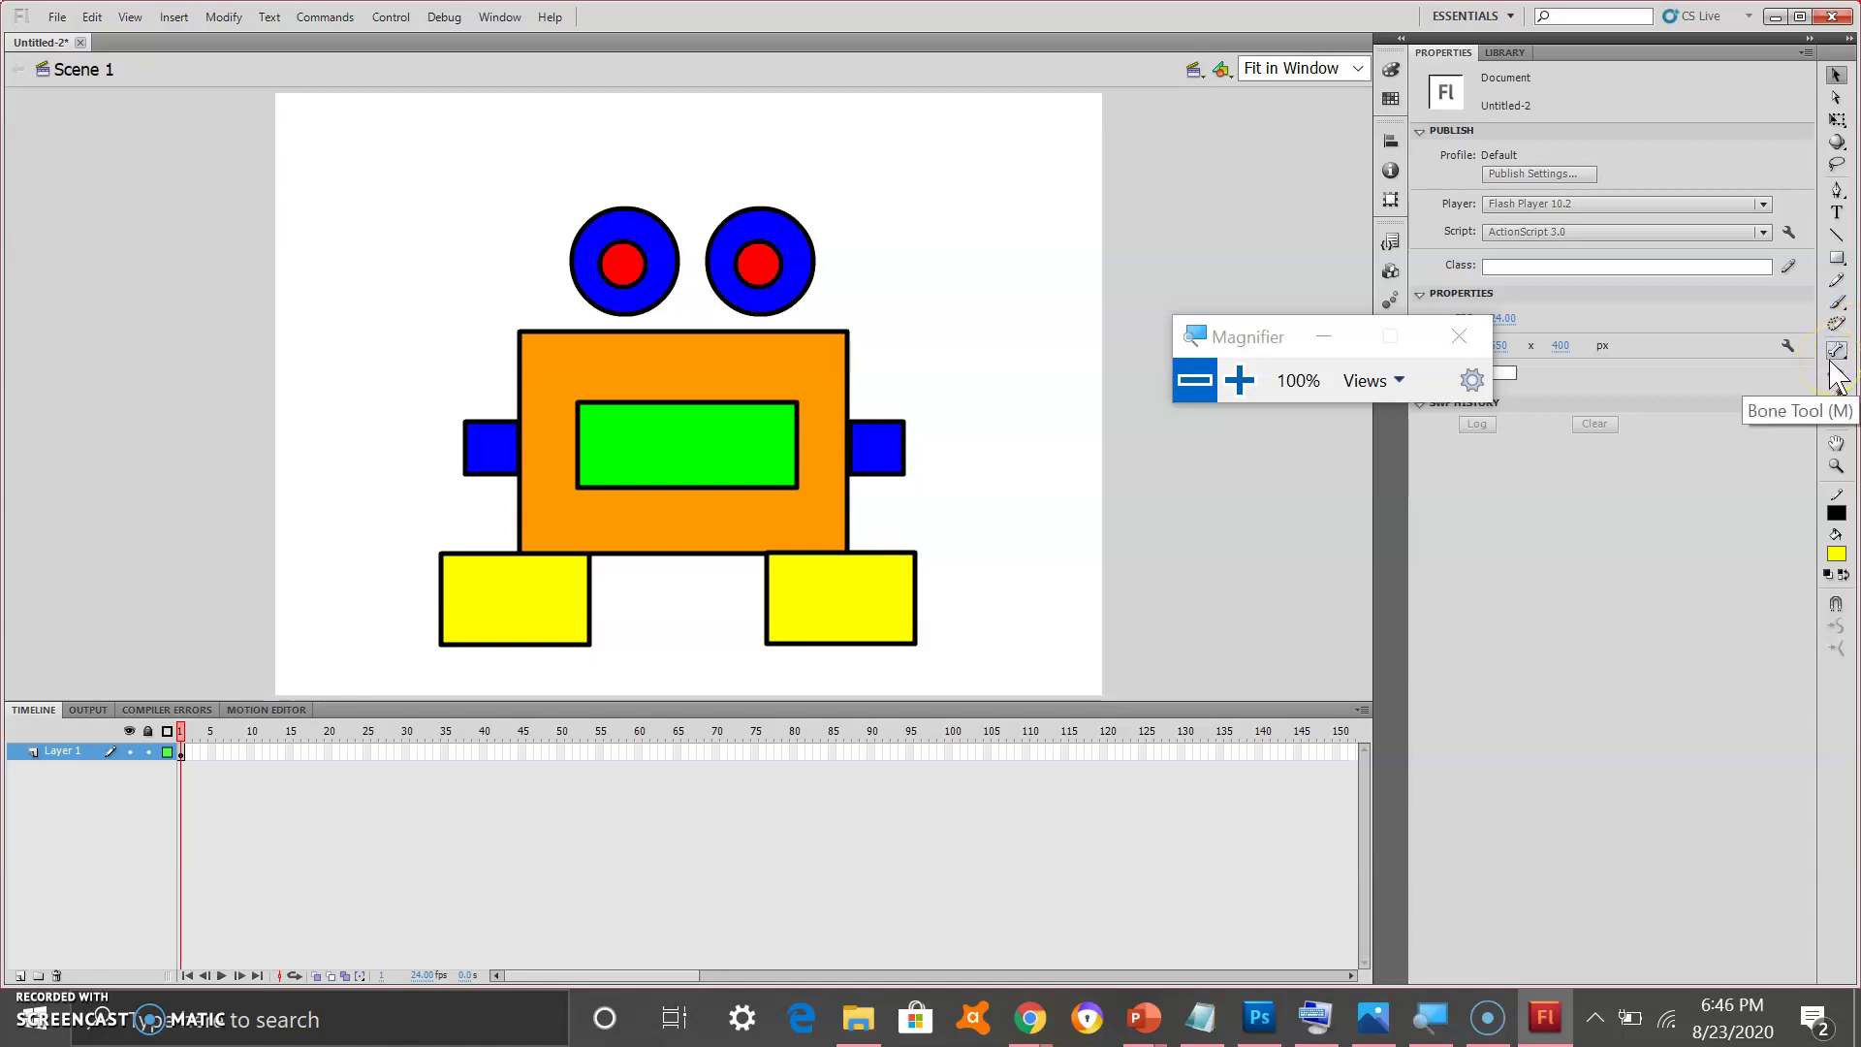